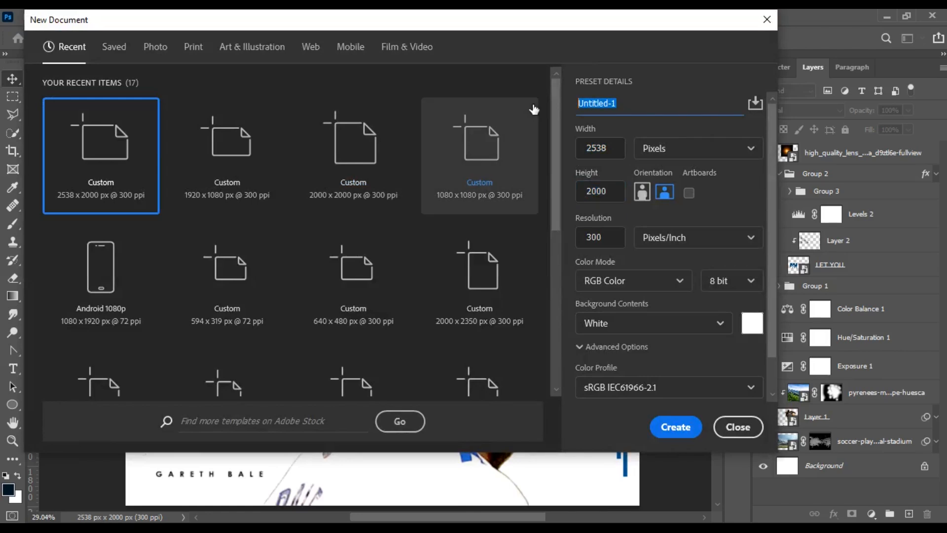
Step: Create a new document named SPORTS POSTER at 2538 x 2000 pixels, 300 pixels/inch, with a white background
type("SPORTS")
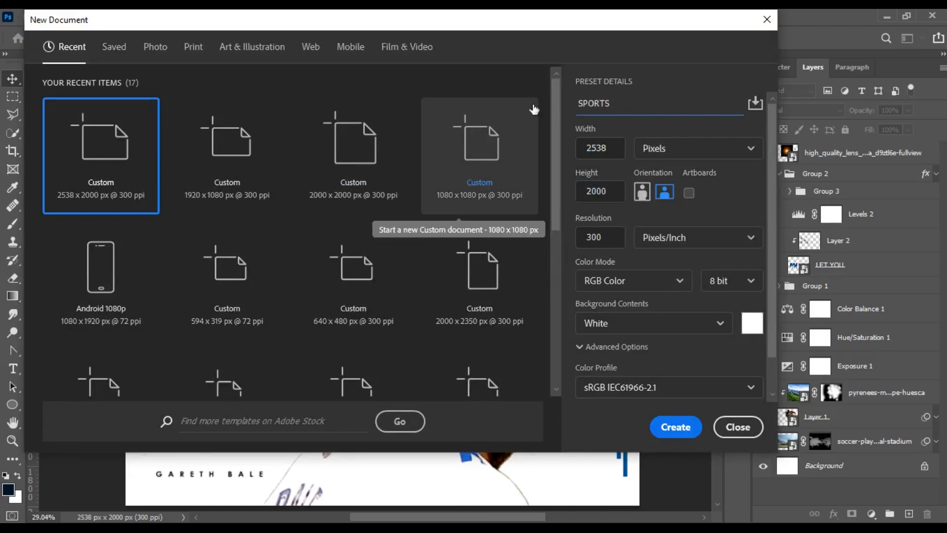
type(" POSTER")
left_click(668, 428)
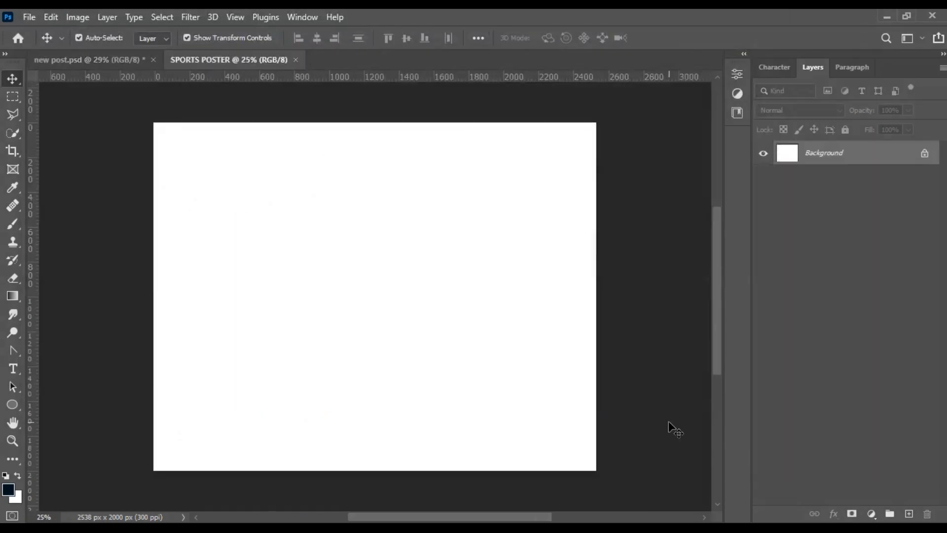
Step: Open the Gareth-Bale-final-scaled image from the img folder on the Desktop
left_click(29, 17)
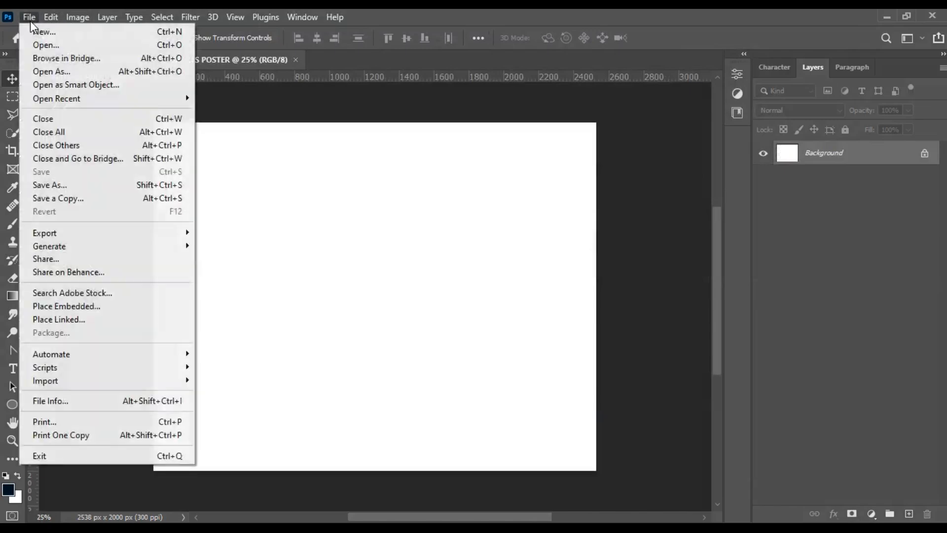
left_click(273, 126)
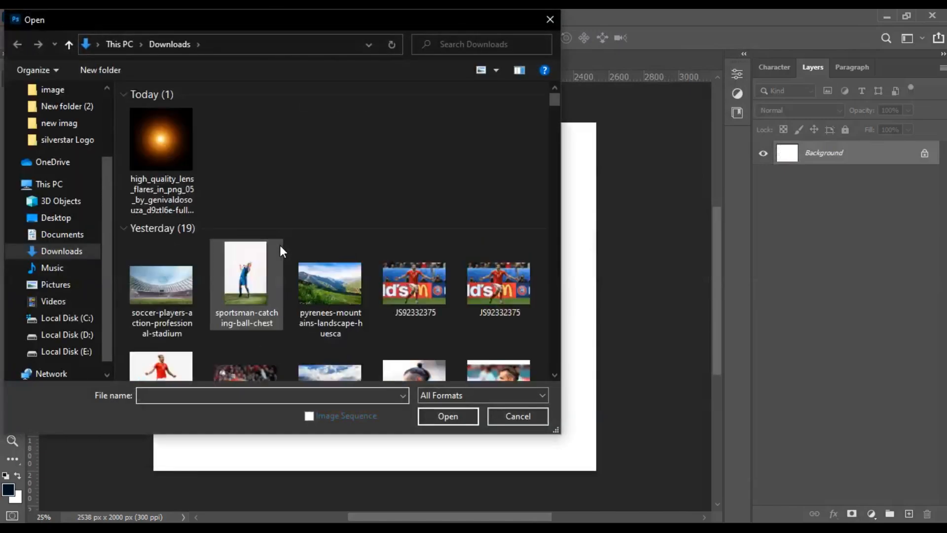
scroll(53, 106, "up", 3)
left_click(65, 120)
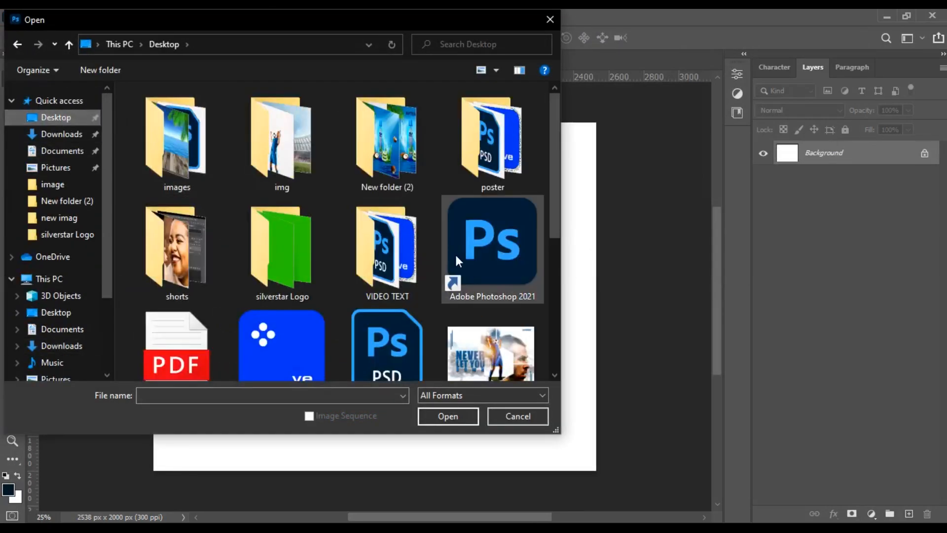
scroll(456, 255, "down", 5)
scroll(456, 256, "up", 3)
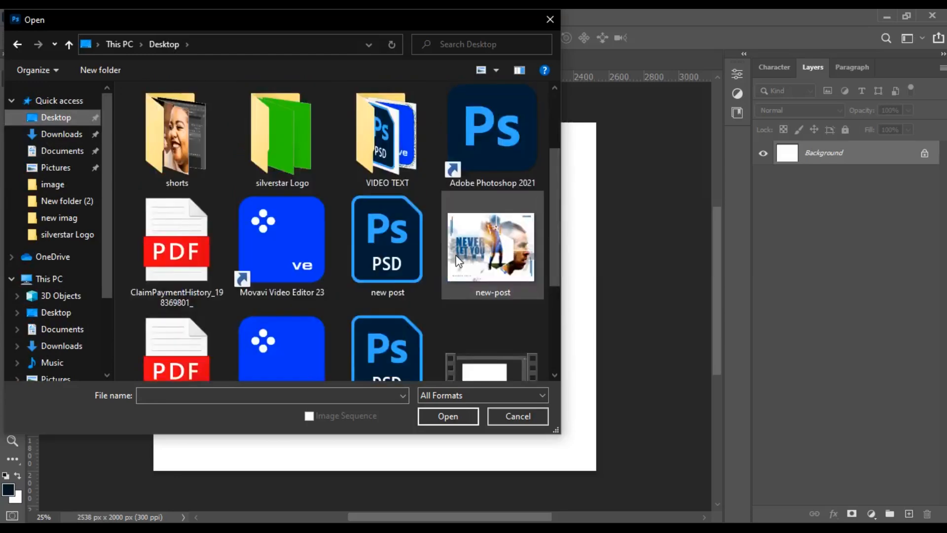
scroll(472, 271, "down", 3)
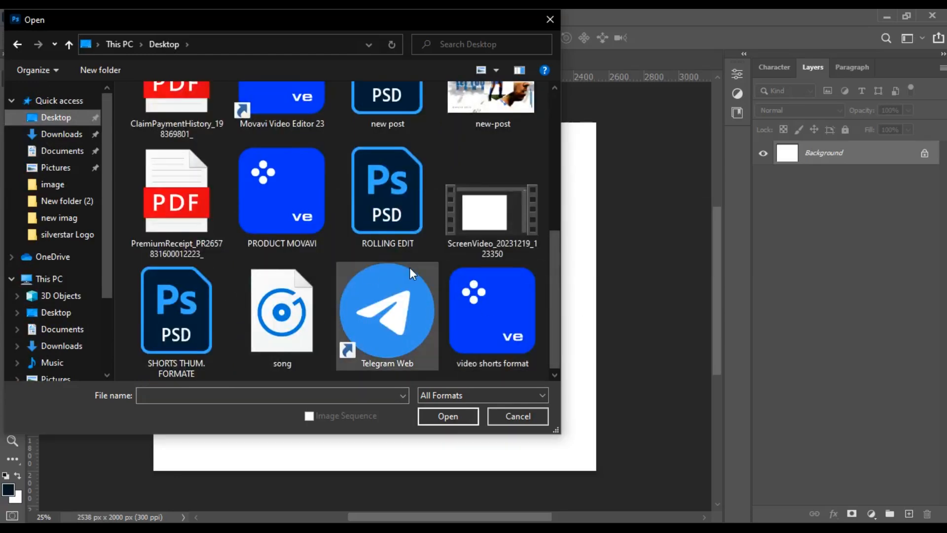
scroll(460, 287, "up", 3)
scroll(461, 287, "up", 2)
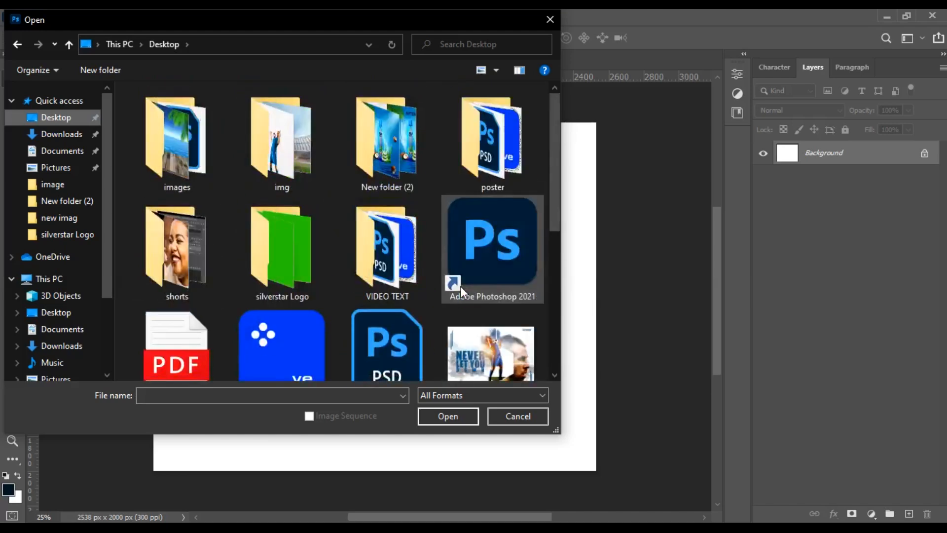
double_click(281, 143)
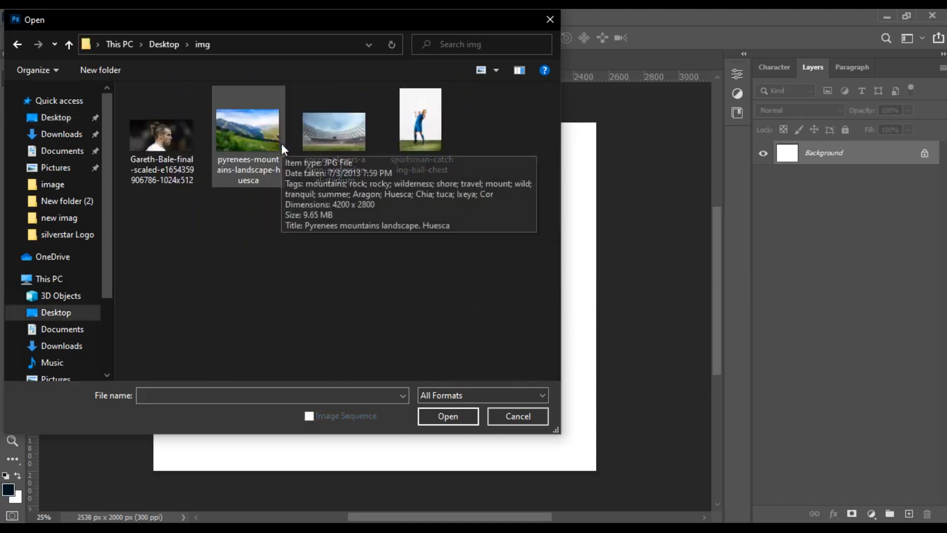
left_click(159, 138)
left_click(442, 417)
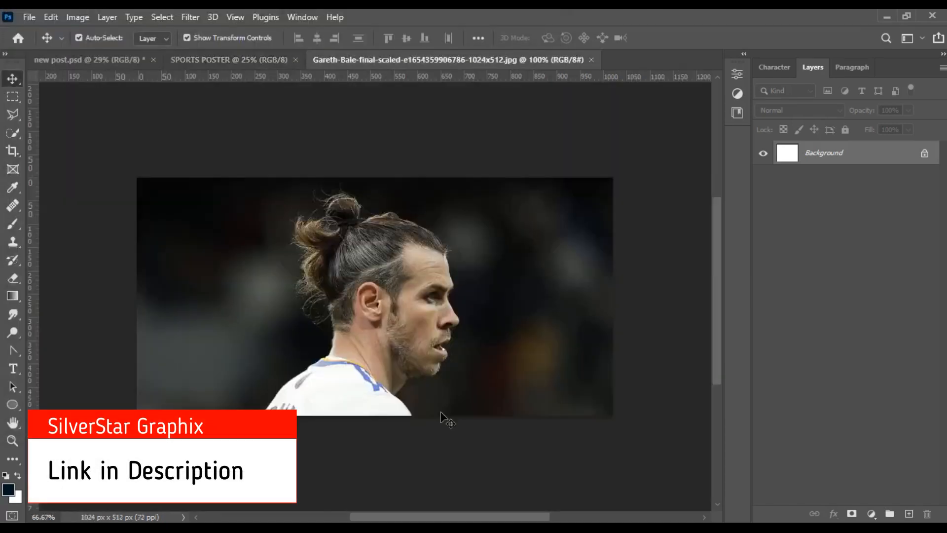
Step: Mask out the photo's background using a subject selection and convert the masked layer to a smart object
left_click(163, 18)
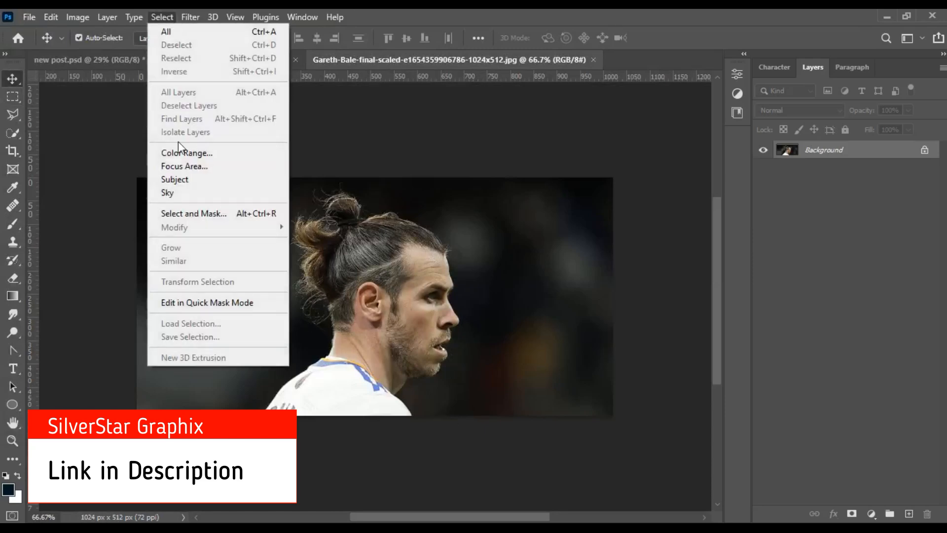
left_click(184, 179)
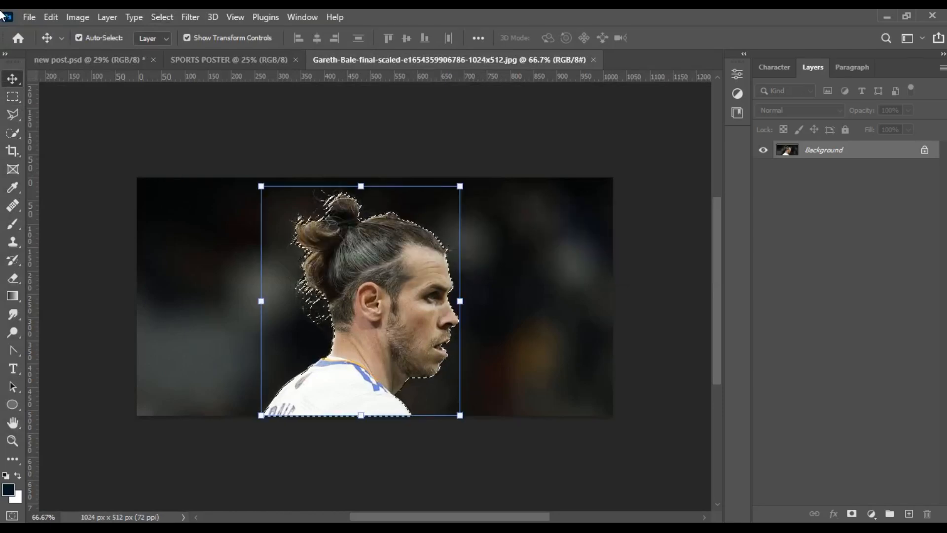
left_click(852, 514)
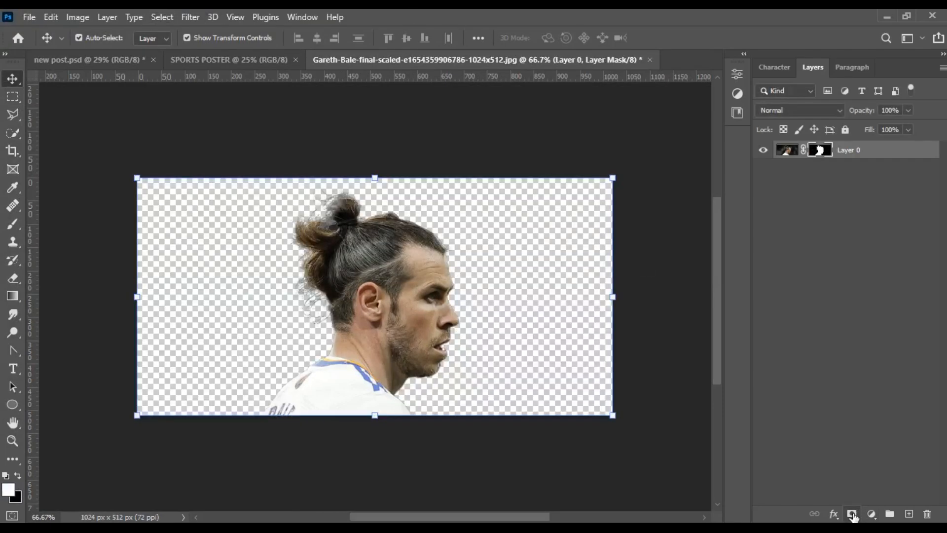
right_click(838, 154)
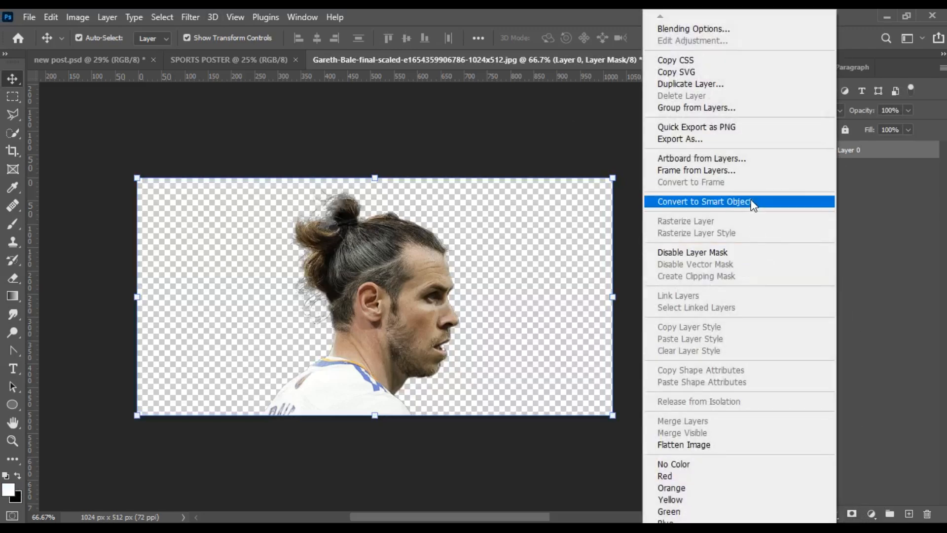
left_click(753, 202)
Step: Move the cut-out player into the SPORTS POSTER document and enlarge him to nearly full canvas height, aligned with the bottom edge on the right side
left_click_drag(388, 337, 433, 273)
left_click_drag(431, 316, 432, 471)
left_click_drag(434, 228, 438, 148)
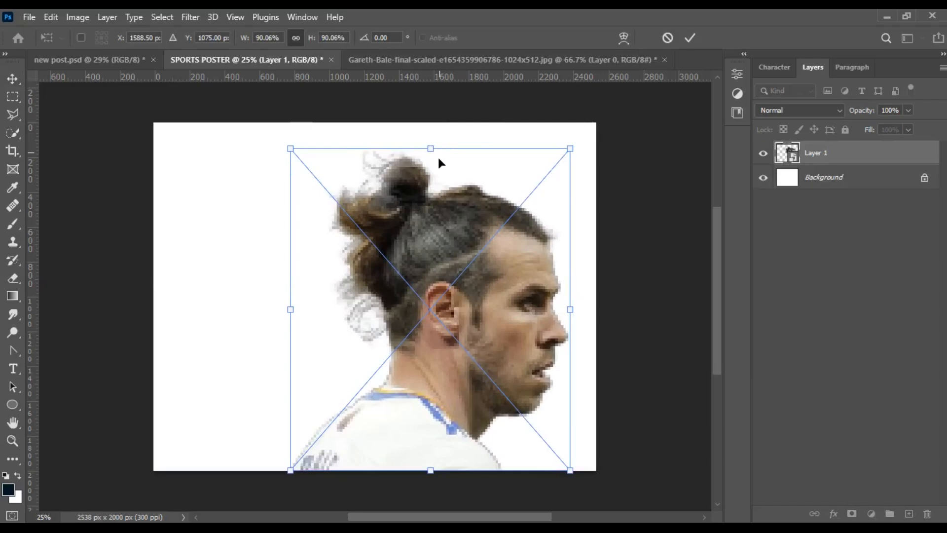
left_click_drag(422, 397, 428, 397)
left_click_drag(439, 140, 439, 132)
key("Return")
left_click(657, 376)
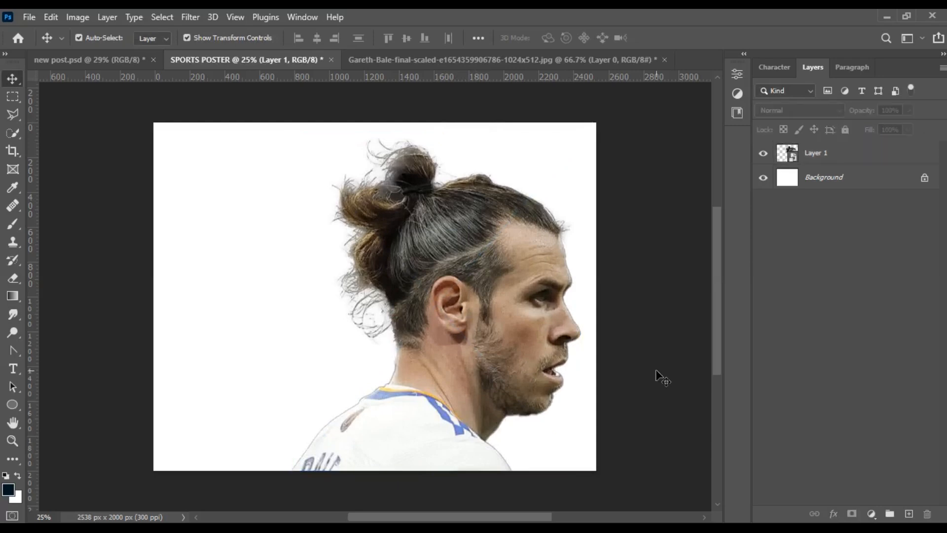
Step: Apply a Camera Raw filter to the player layer, with brush temperature -33, tint +30, exposure +1.85, contrast +2 and adjusted detail settings
left_click(513, 395)
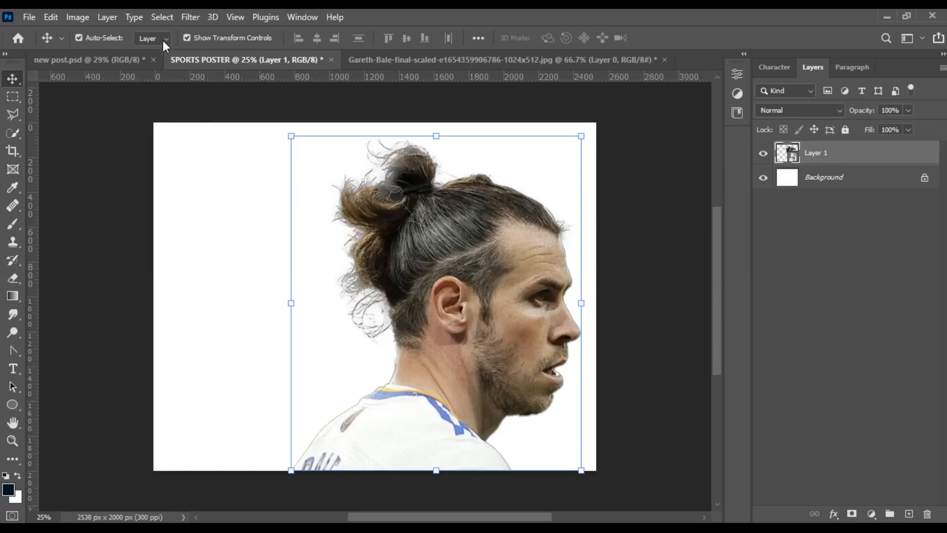
left_click(190, 17)
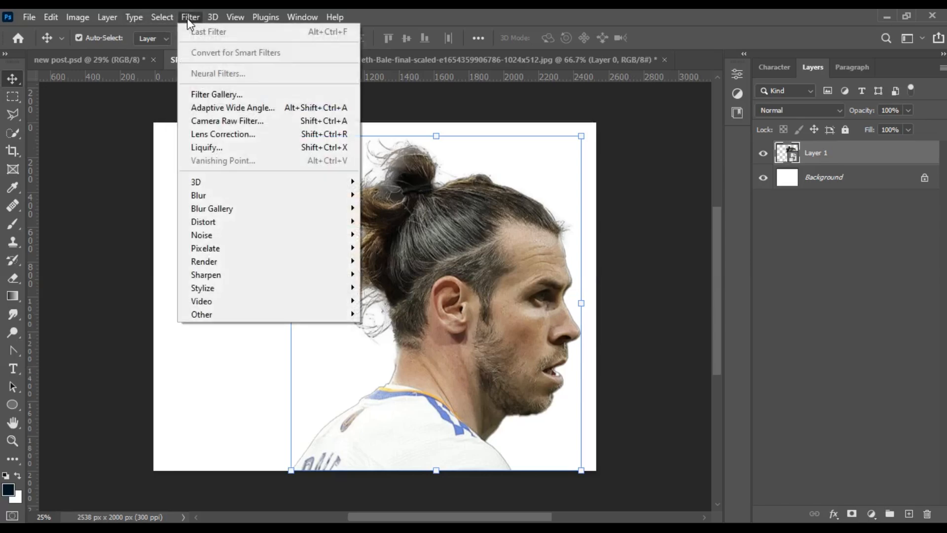
left_click(214, 122)
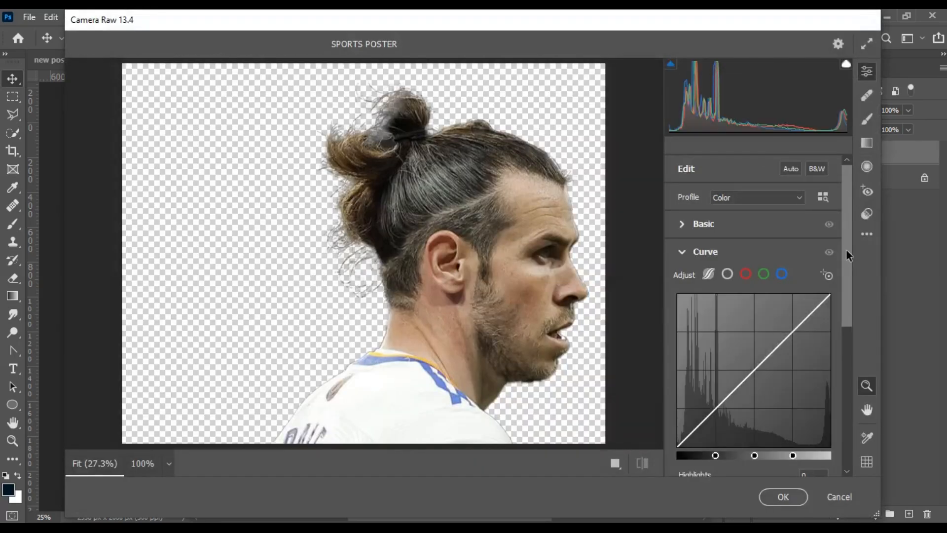
left_click(867, 119)
left_click_drag(709, 316, 775, 336)
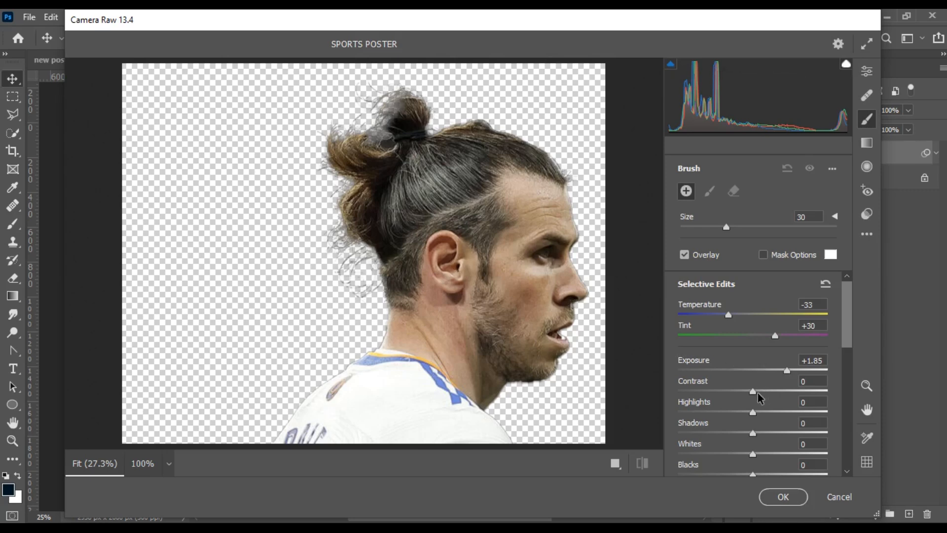
left_click_drag(791, 380, 792, 380)
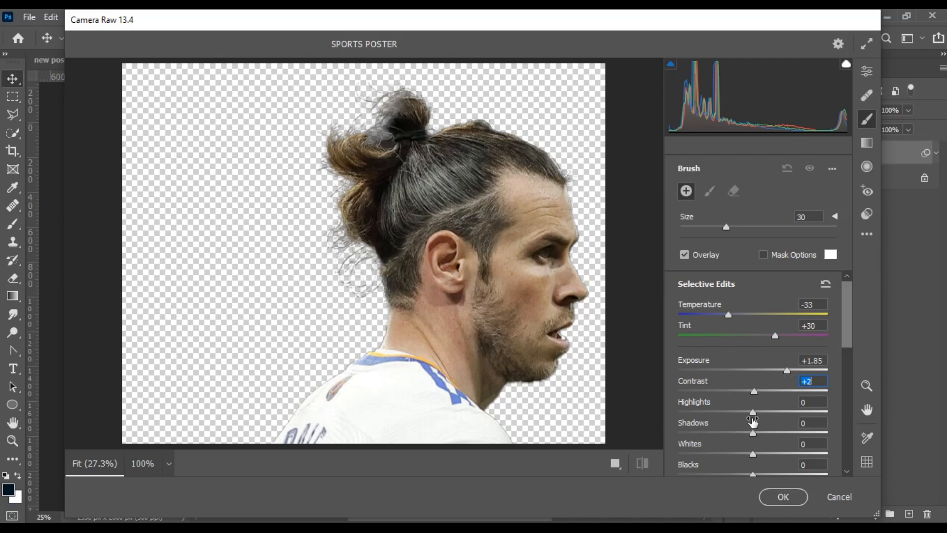
scroll(763, 451, "down", 5)
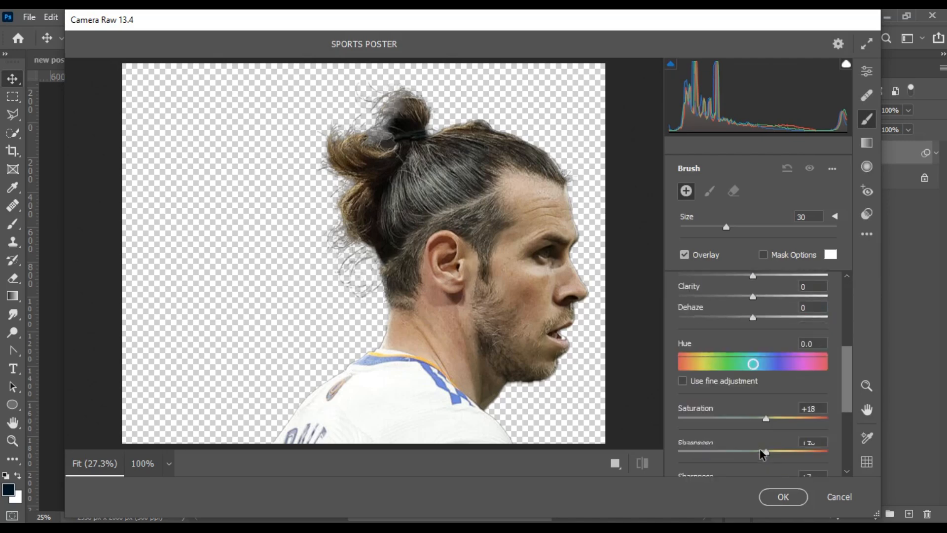
scroll(760, 451, "down", 2)
left_click_drag(766, 352, 773, 352)
left_click(781, 502)
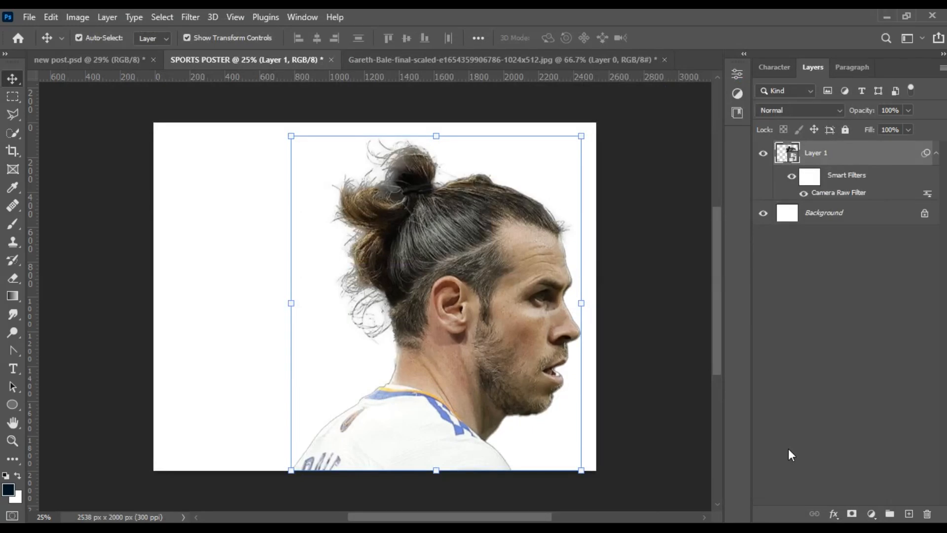
Step: Place the pyrenees-mountains-landscape-huesca image as an embedded object and scale it to 3000 x 2000 px so it covers the canvas
left_click(30, 16)
left_click(63, 306)
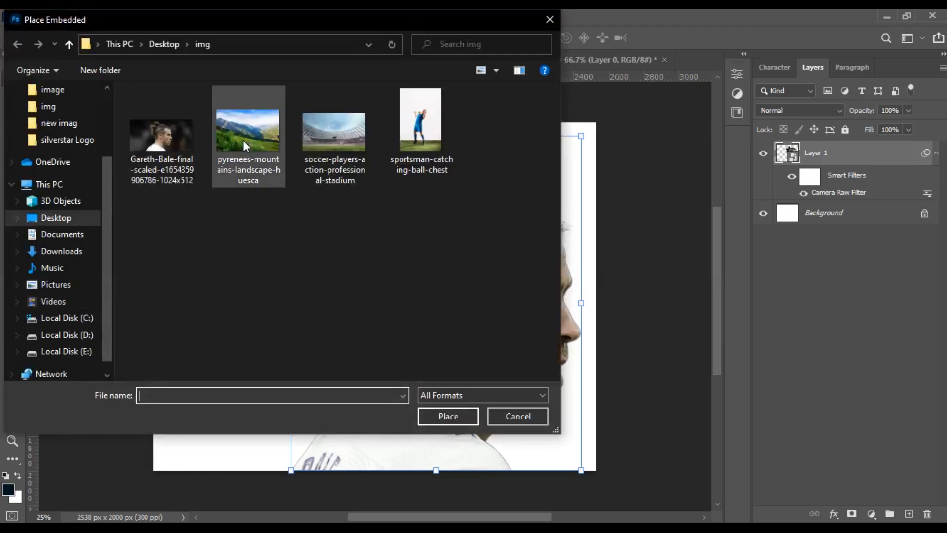
left_click(242, 140)
left_click(453, 423)
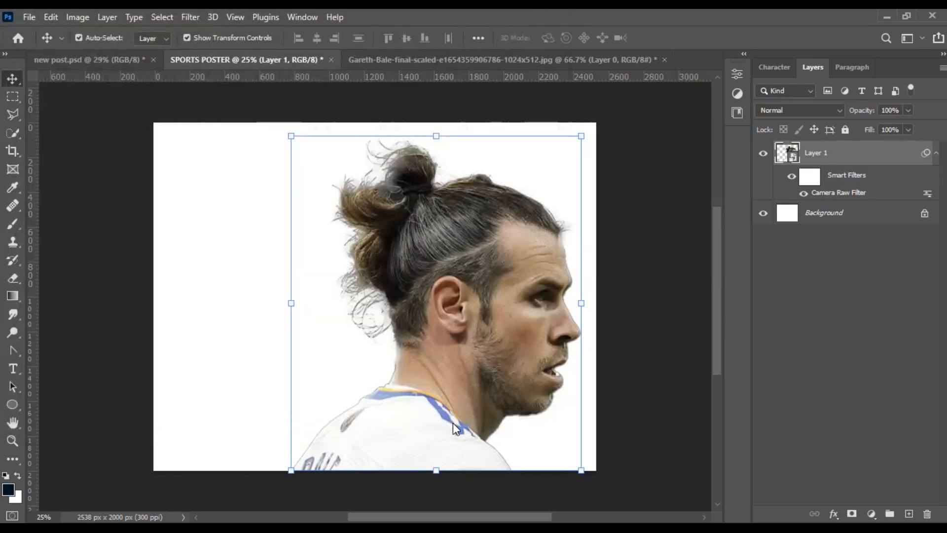
left_click_drag(367, 147, 372, 122)
left_click_drag(375, 444, 376, 468)
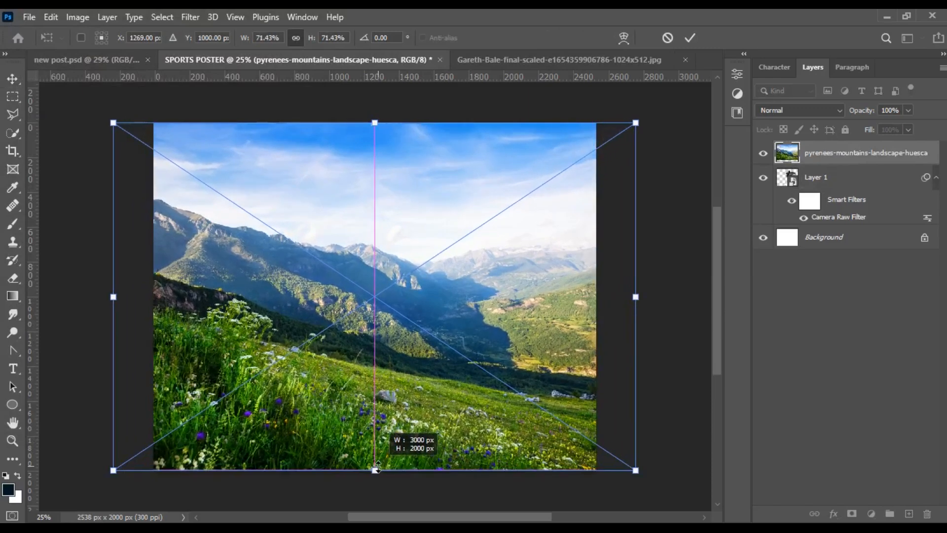
left_click(690, 38)
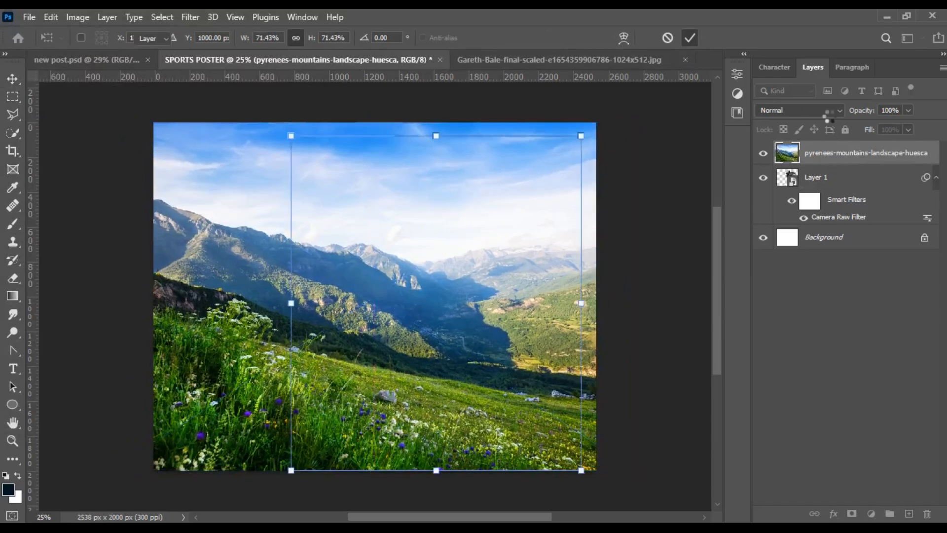
Step: Set the mountain landscape layer's blend mode to Screen and clip it to the player layer
left_click(772, 110)
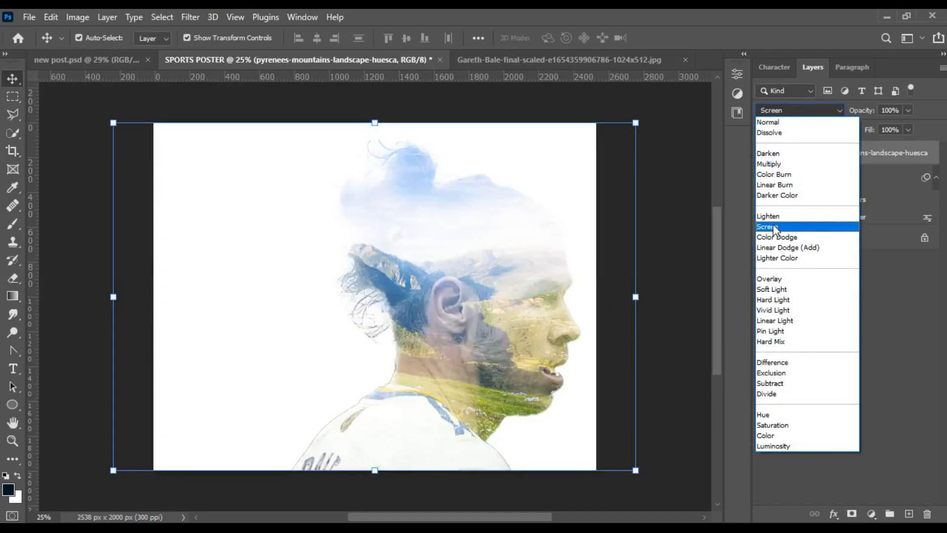
left_click(774, 228)
right_click(815, 155)
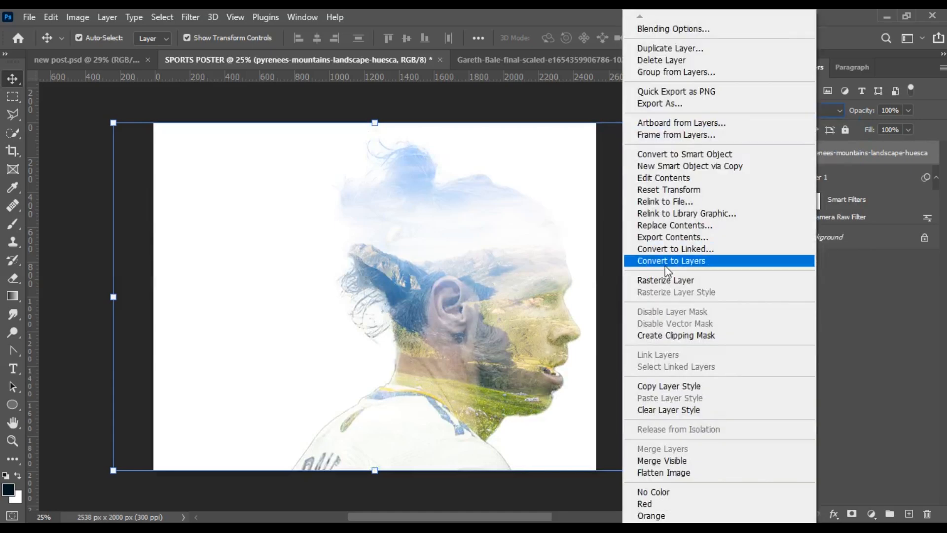
left_click(664, 336)
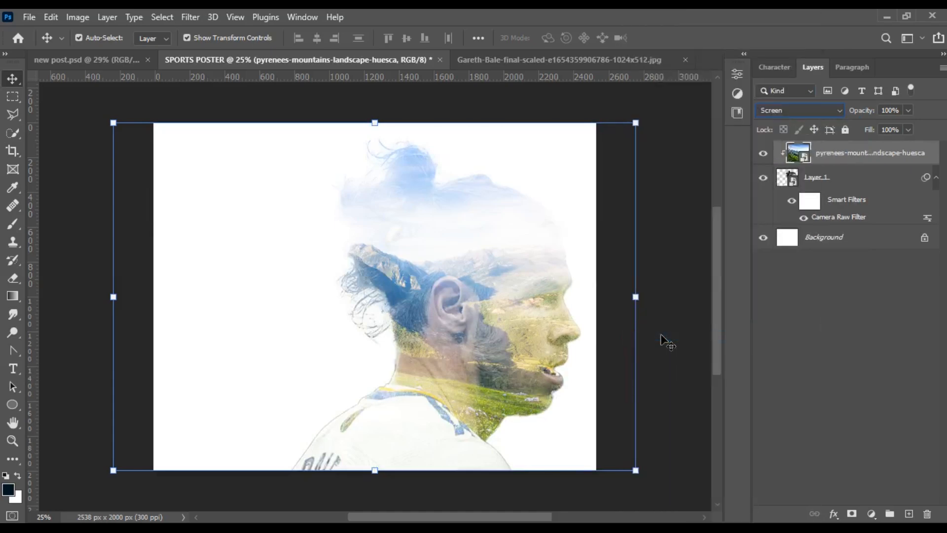
Step: Add a layer mask to the mountain layer and mask it off the player's front hair, forehead, jaw and nape with a 511 px soft black brush
left_click(851, 515)
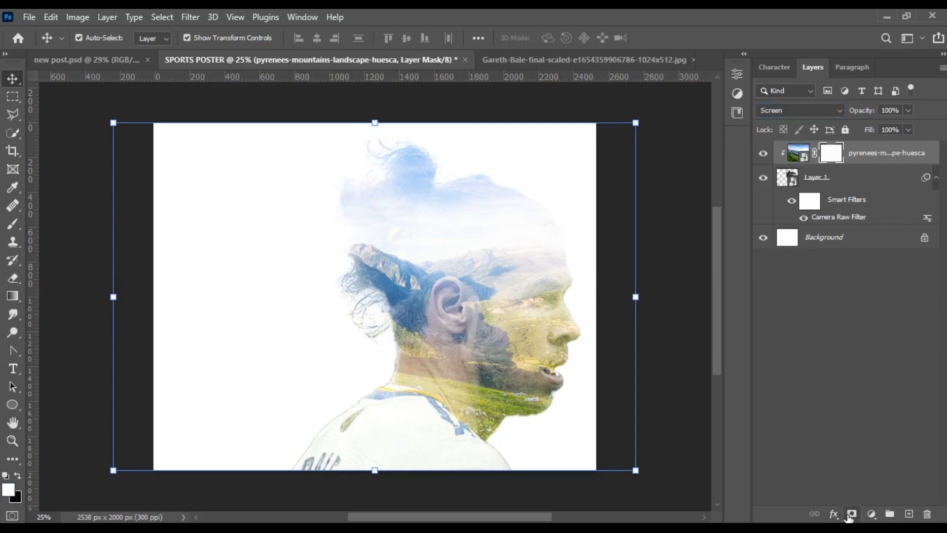
left_click(15, 227)
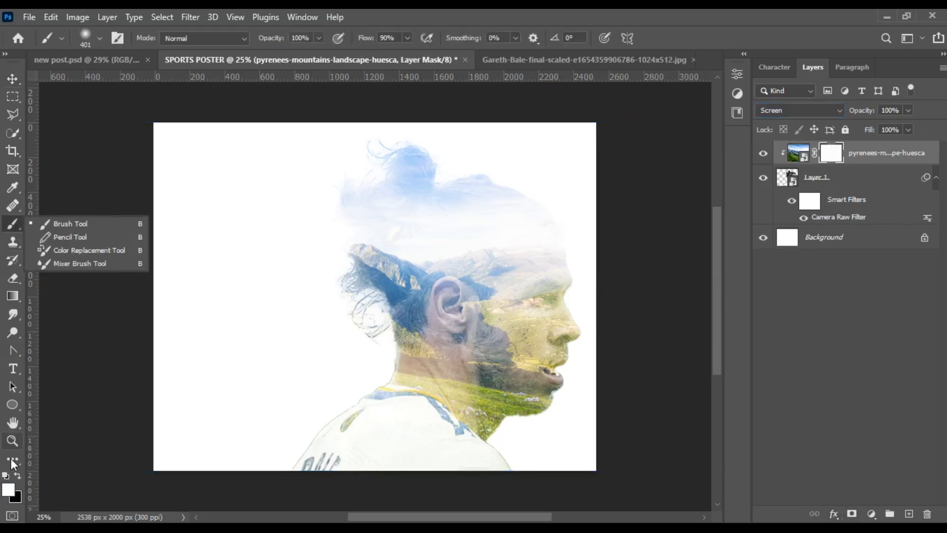
key("x")
left_click(99, 38)
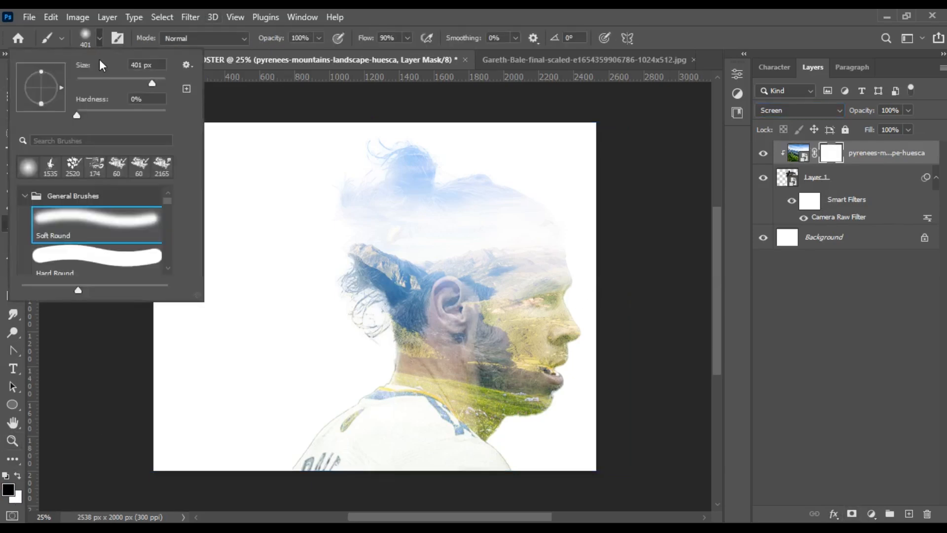
left_click_drag(154, 84, 157, 84)
mouse_move(558, 290)
left_mouse_down()
mouse_move(564, 268)
mouse_move(569, 275)
mouse_move(546, 218)
mouse_move(478, 171)
mouse_move(454, 182)
mouse_move(572, 198)
left_mouse_up()
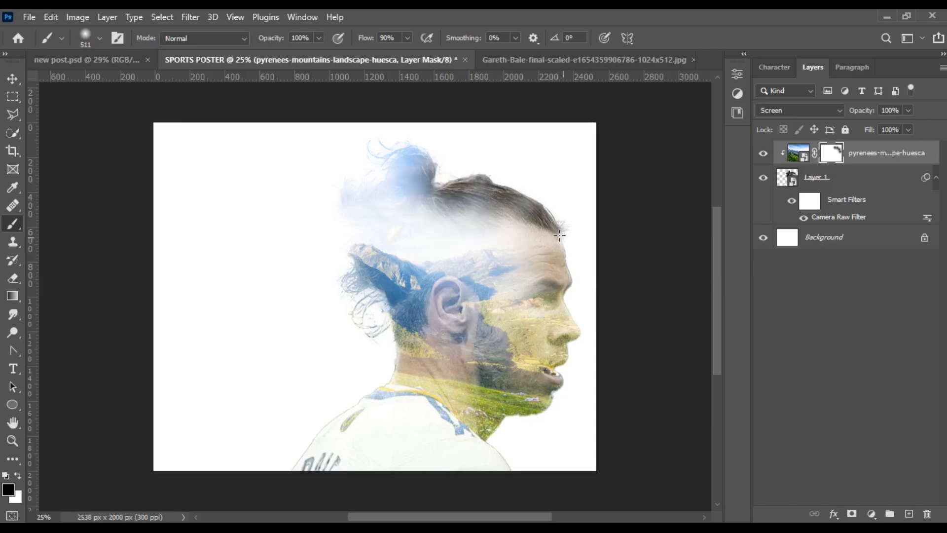
left_click_drag(564, 238, 557, 235)
mouse_move(541, 420)
left_mouse_down()
mouse_move(499, 422)
mouse_move(489, 449)
left_mouse_up()
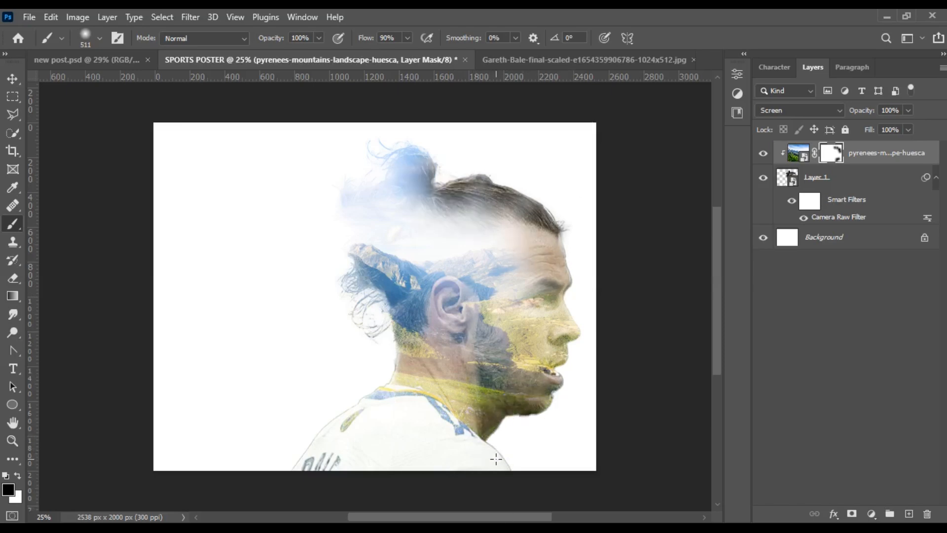
mouse_move(388, 325)
left_mouse_down()
mouse_move(386, 364)
mouse_move(367, 378)
left_mouse_up()
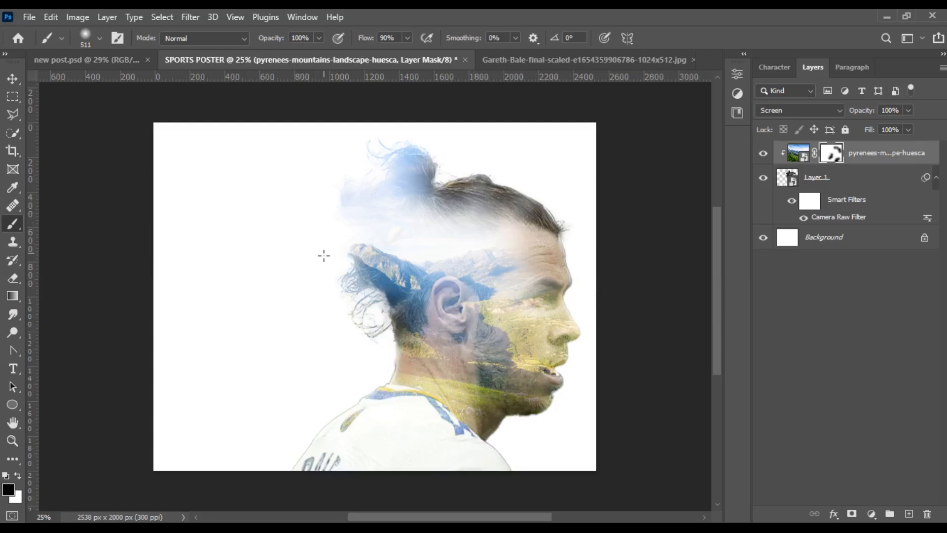
key("v")
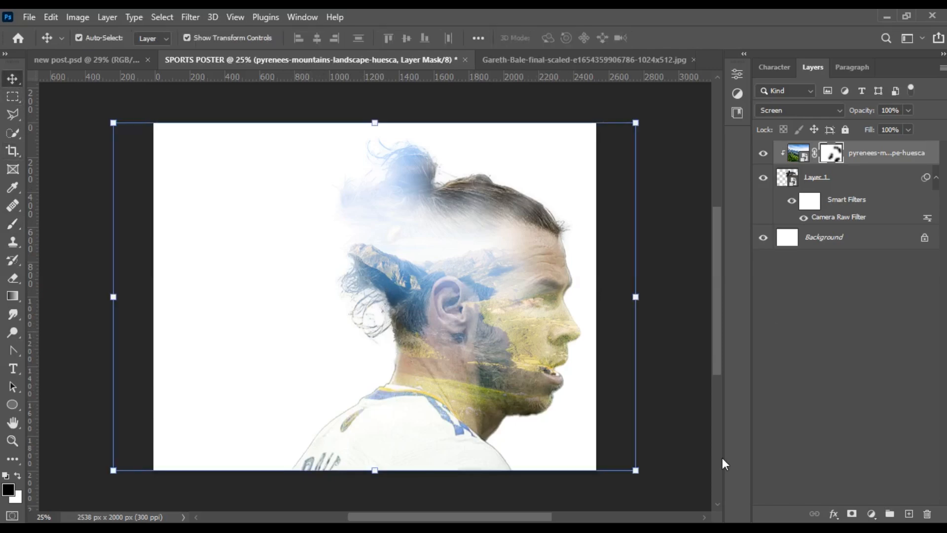
Step: Paint black on the mountain layer's mask over the player's mouth, nose and eye to bring back the original face
left_click(685, 409)
left_click(831, 153)
left_click(11, 226)
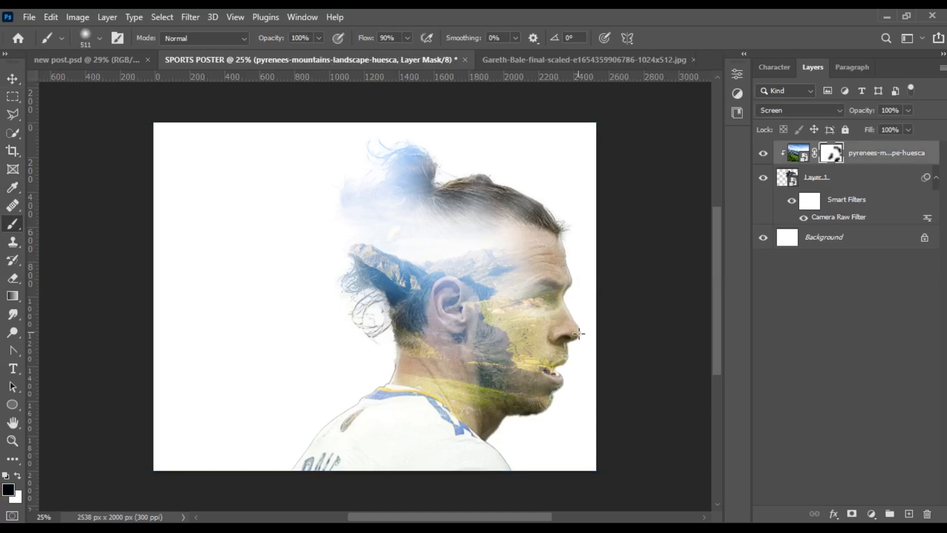
left_click_drag(562, 363, 562, 366)
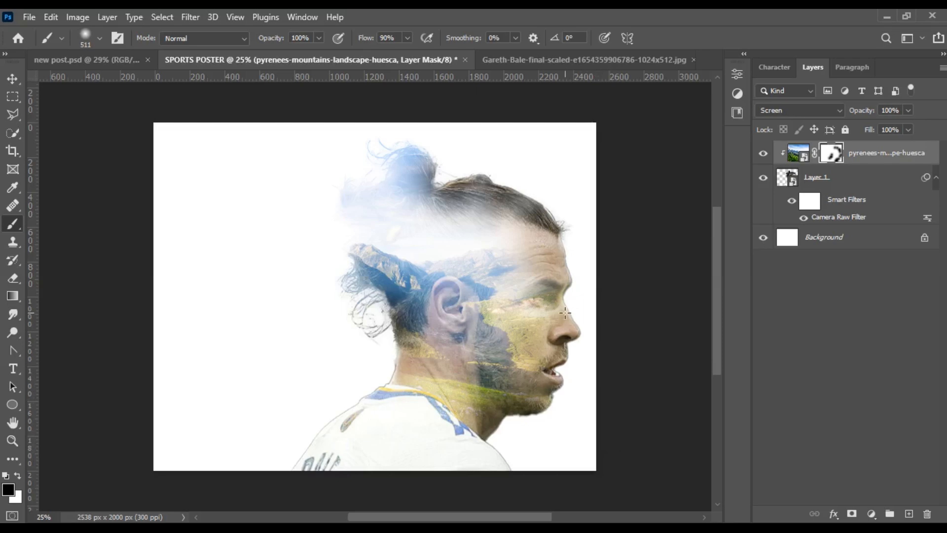
left_click(542, 297)
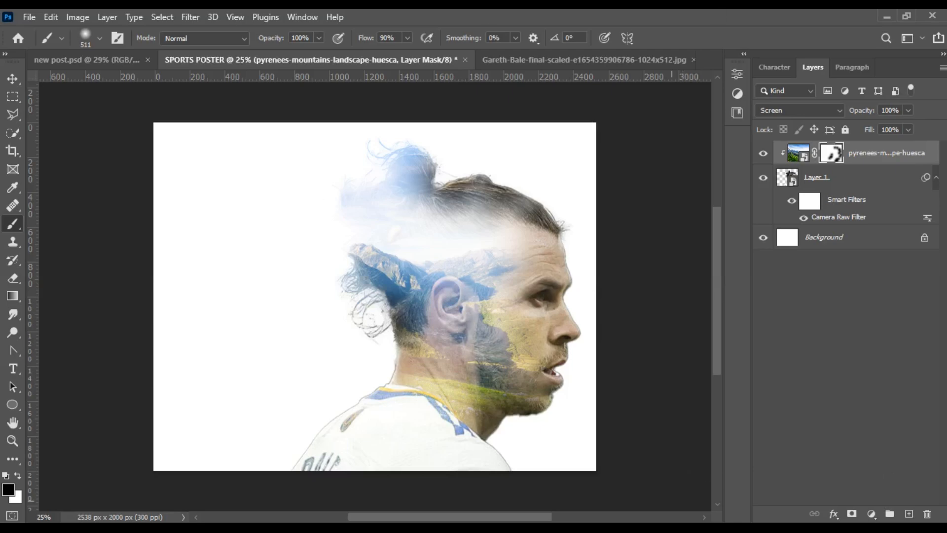
left_click(13, 79)
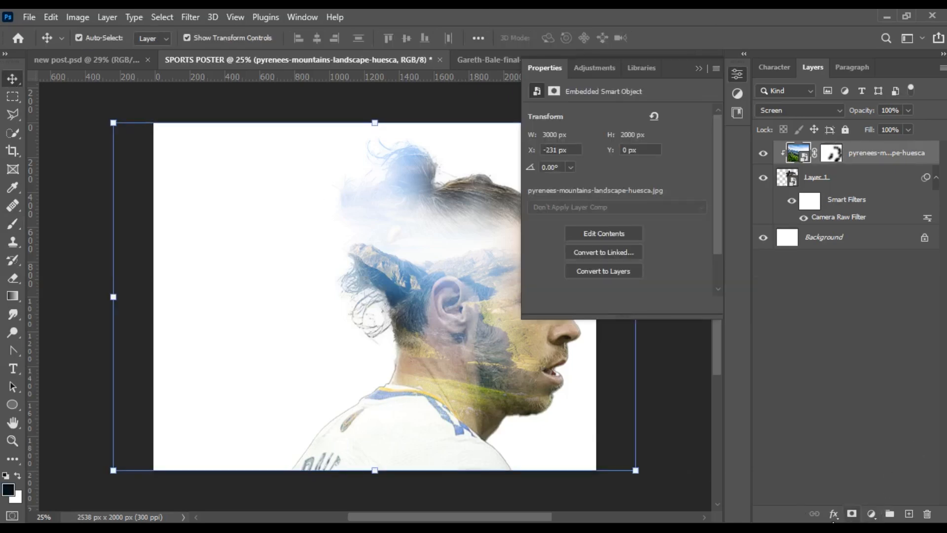
Step: Add a Levels adjustment layer above the mountain layer with input black level 39 and midtones 0.68
left_click(834, 513)
left_click(846, 492)
left_click(872, 514)
left_click(863, 324)
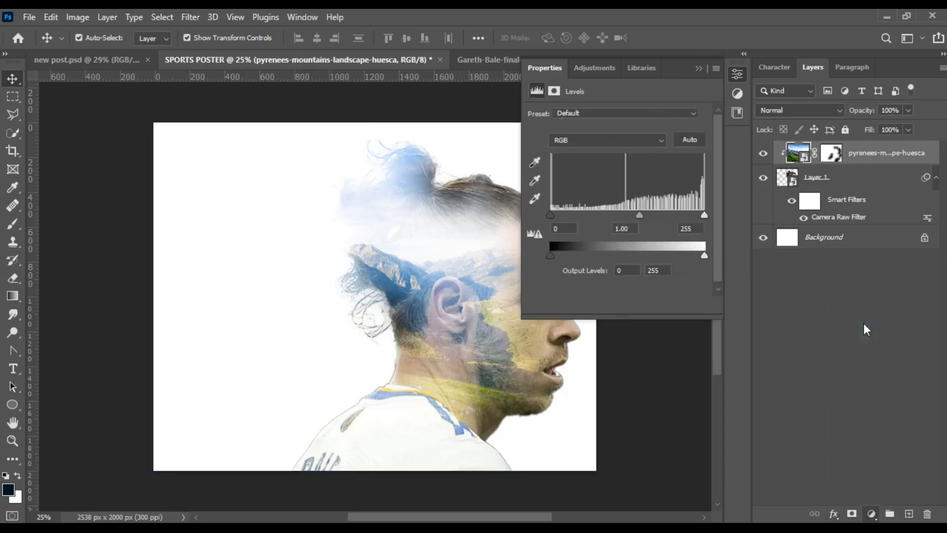
left_click_drag(629, 214, 653, 216)
left_click_drag(550, 215, 574, 217)
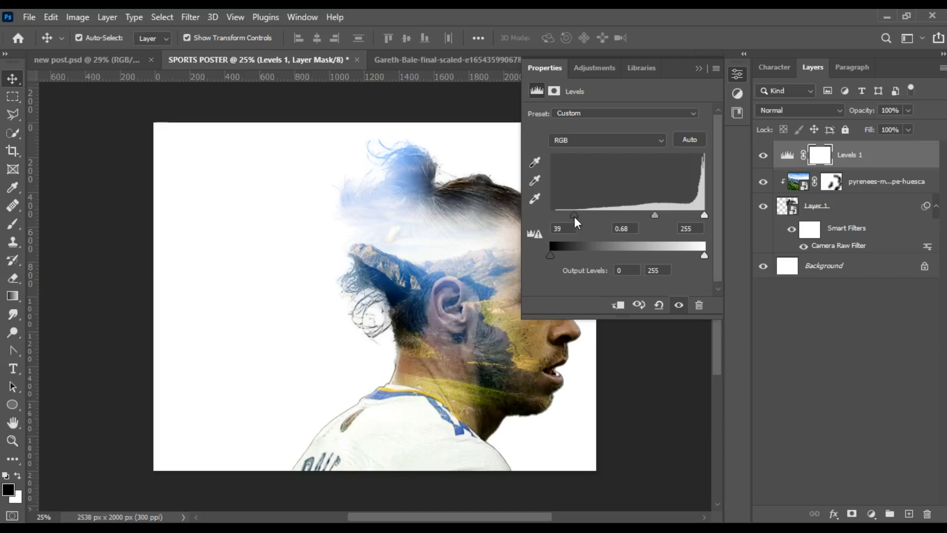
left_click_drag(701, 215, 656, 215)
left_click(699, 69)
left_click(681, 300)
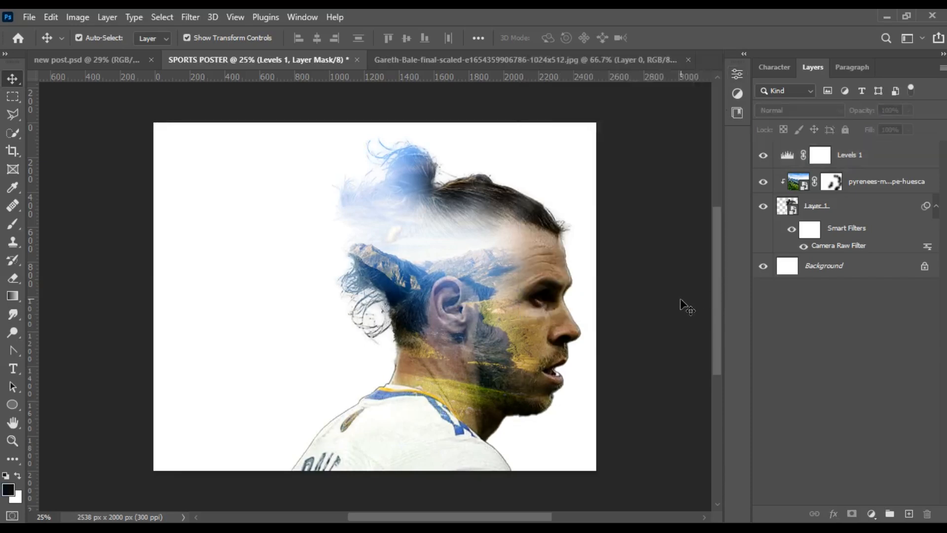
Step: Draw a six-sided polygon about 1074 x 930 px over the player's ear and cheek
scroll(481, 383, "up", 2)
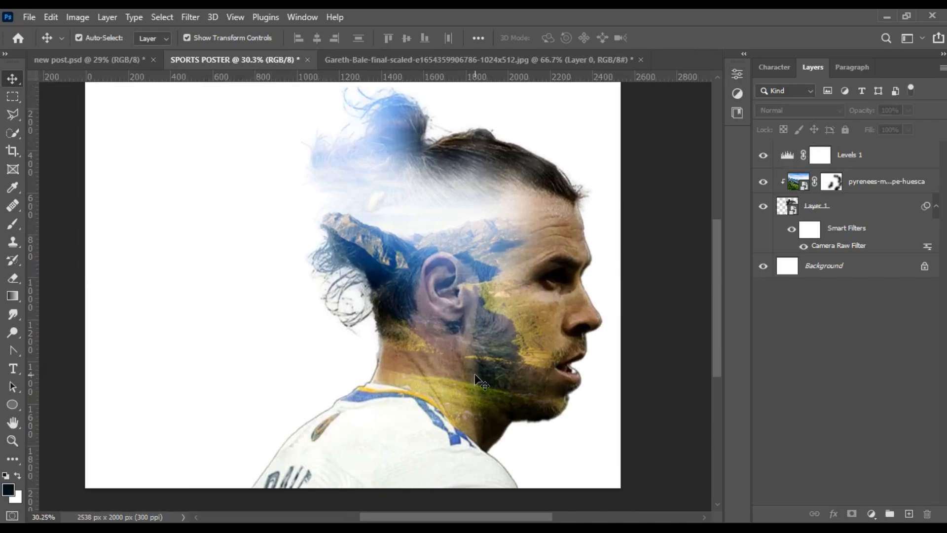
left_click(14, 406)
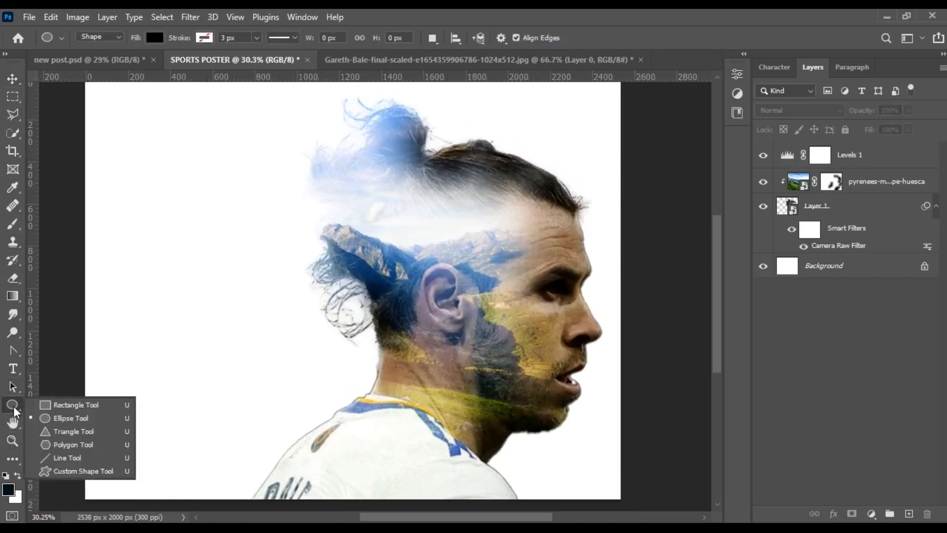
left_click(73, 445)
left_click_drag(544, 39, 530, 39)
left_click_drag(323, 200, 549, 497)
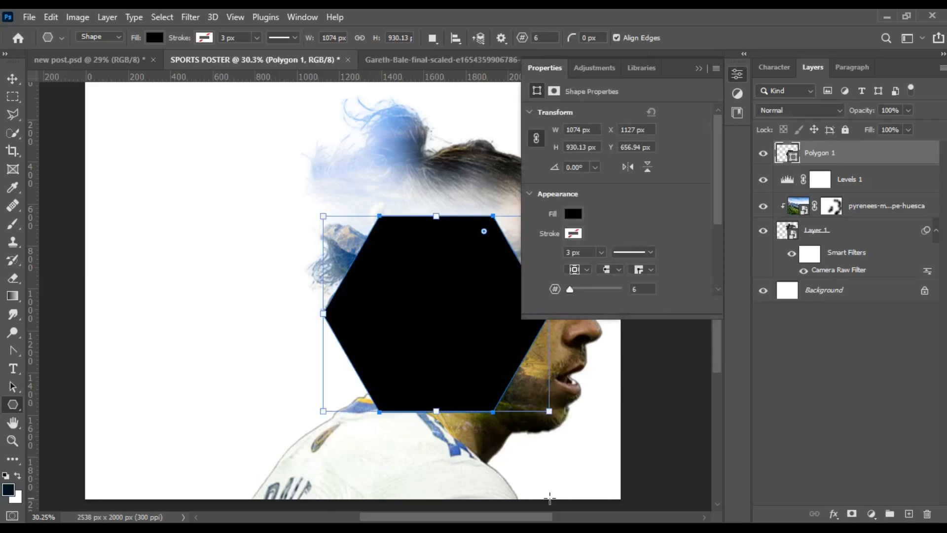
Step: Remove the hexagon's fill and give it a solid white stroke
left_click(573, 214)
left_click(545, 241)
left_click(620, 212)
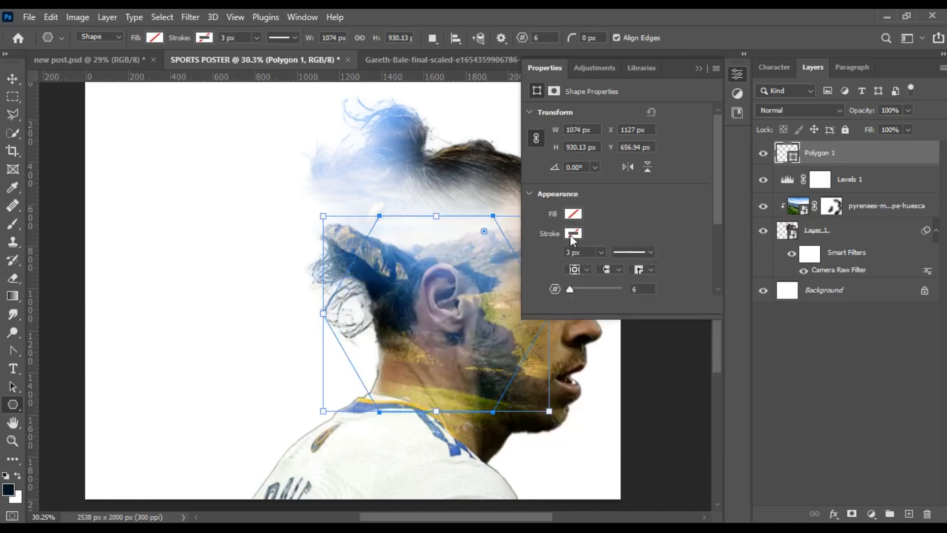
left_click(572, 234)
left_click(555, 308)
left_click(608, 224)
Step: Try stroke widths of 6 px and 10 px on the hexagon
left_click_drag(589, 253, 547, 250)
type("6")
key("Return")
left_click(236, 38)
type("10")
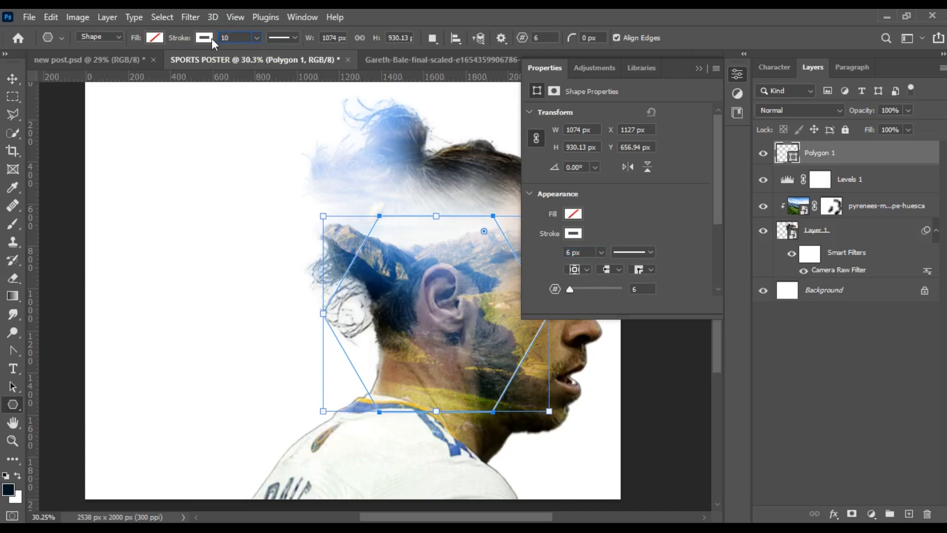
key("Return")
Step: Set the hexagon's stroke width to 20 px
left_click(582, 252)
type("10")
key("Return")
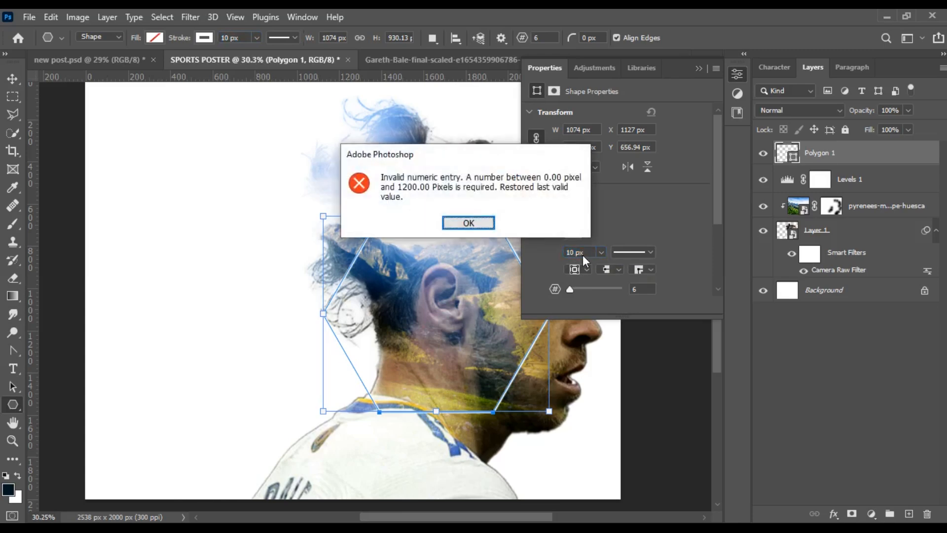
left_click(485, 226)
type("2")
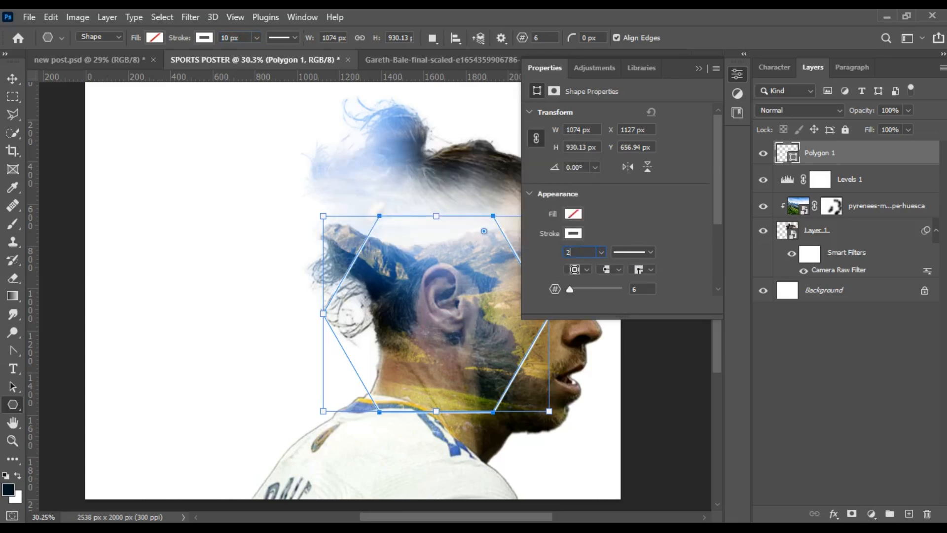
key("Return")
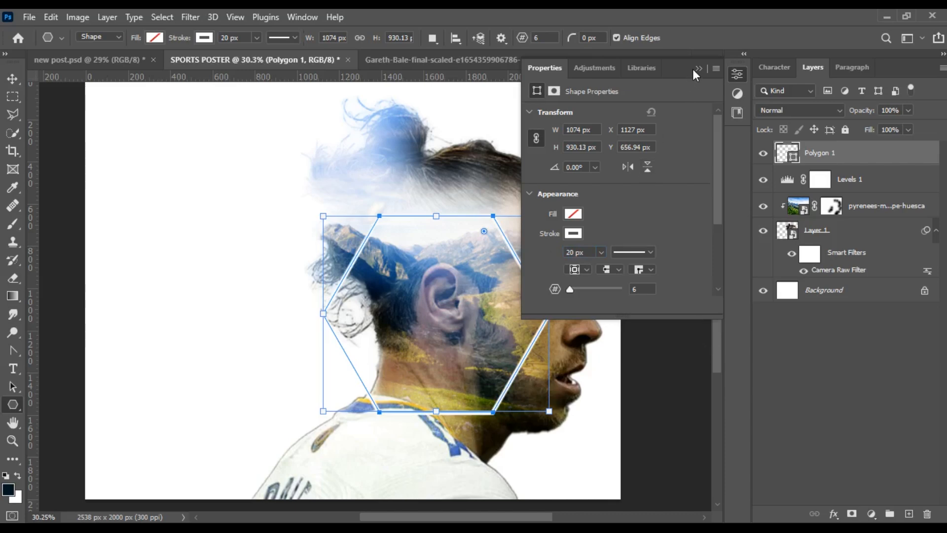
left_click(698, 68)
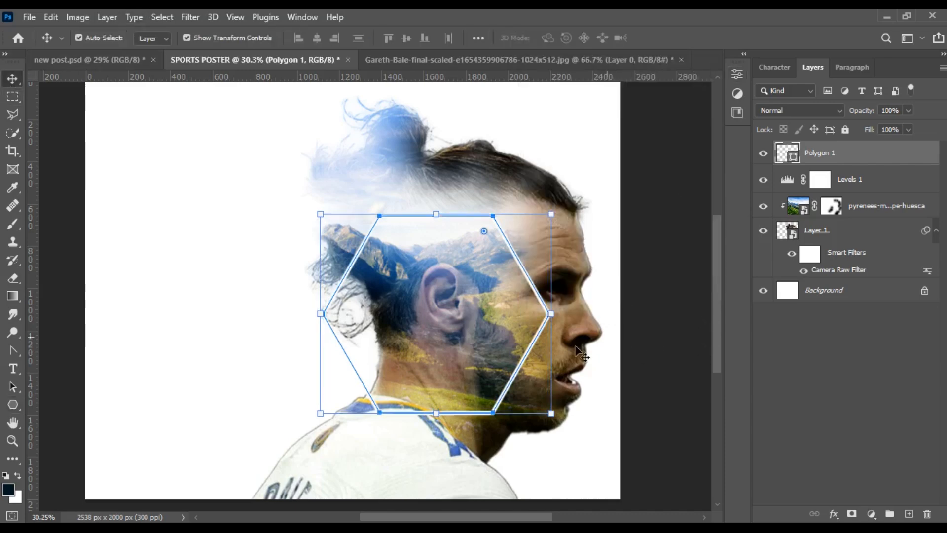
Step: Shift the hexagon slightly toward the back of the player's head and fill it with white
left_click(658, 376)
left_click_drag(543, 320, 524, 316)
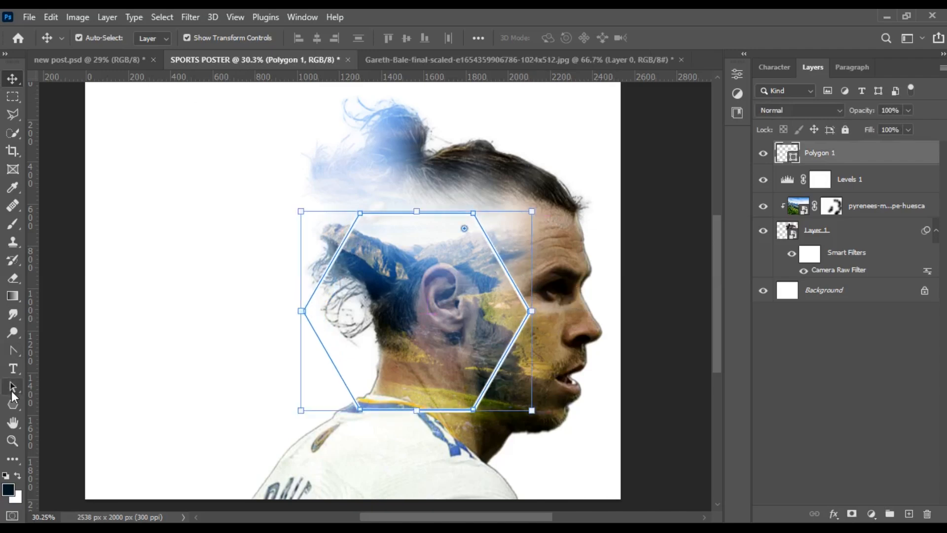
left_click(13, 404)
left_click(54, 442)
left_click(154, 38)
left_click(68, 112)
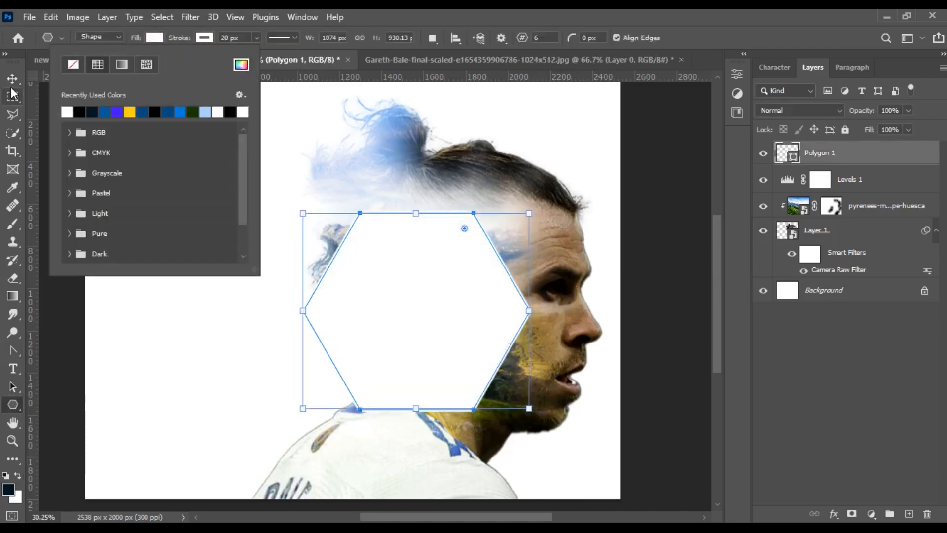
key("v")
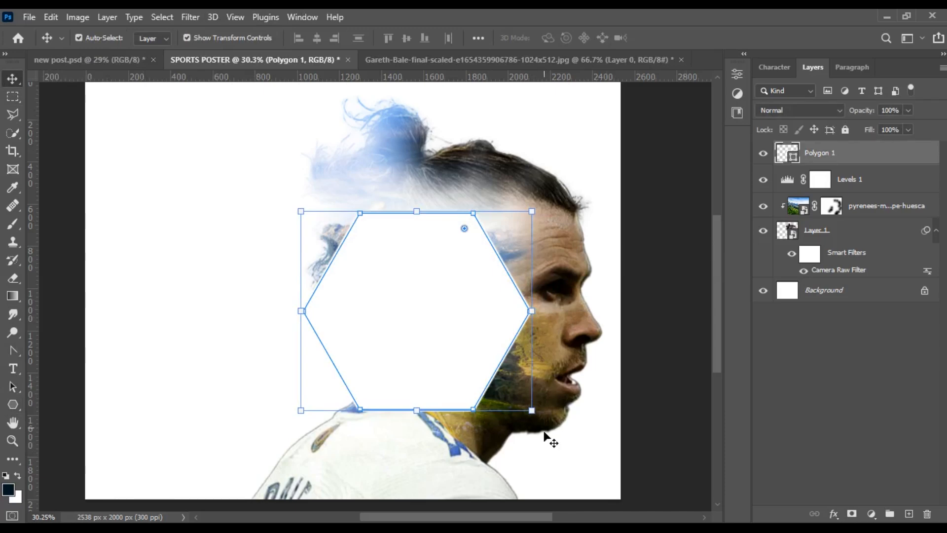
left_click(68, 400)
left_click(406, 366)
left_click(29, 18)
left_click(35, 45)
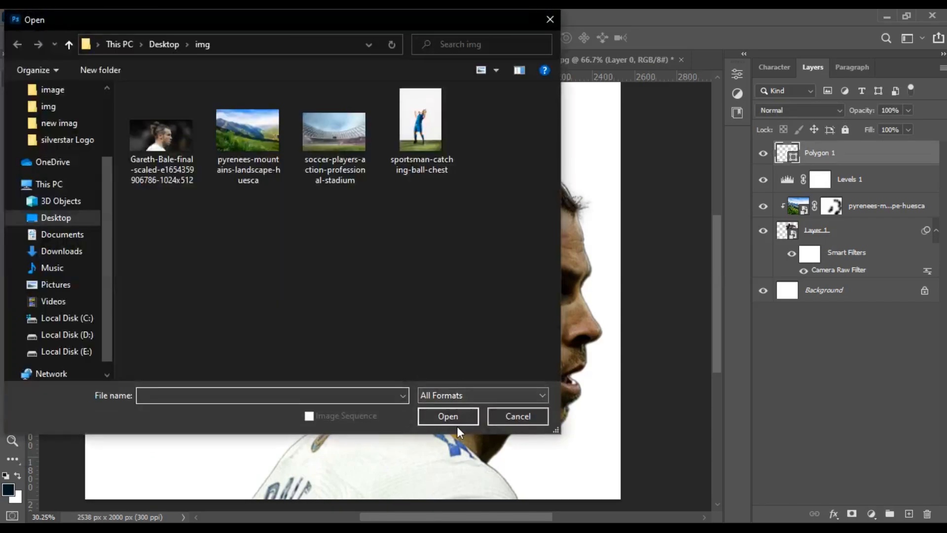
left_click(536, 416)
Step: Place the sportsman-catching-ball-chest image as an embedded object above the hexagon layer
left_click(29, 18)
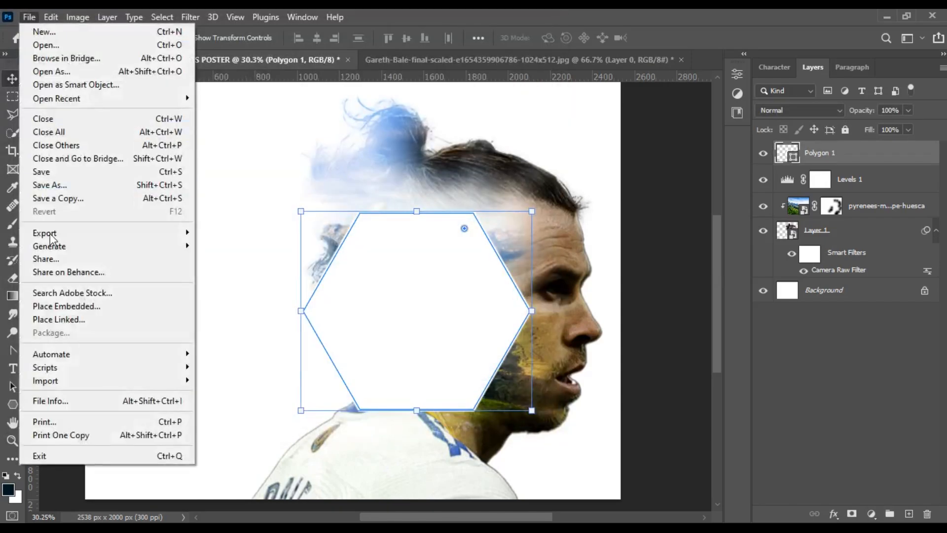
left_click(59, 311)
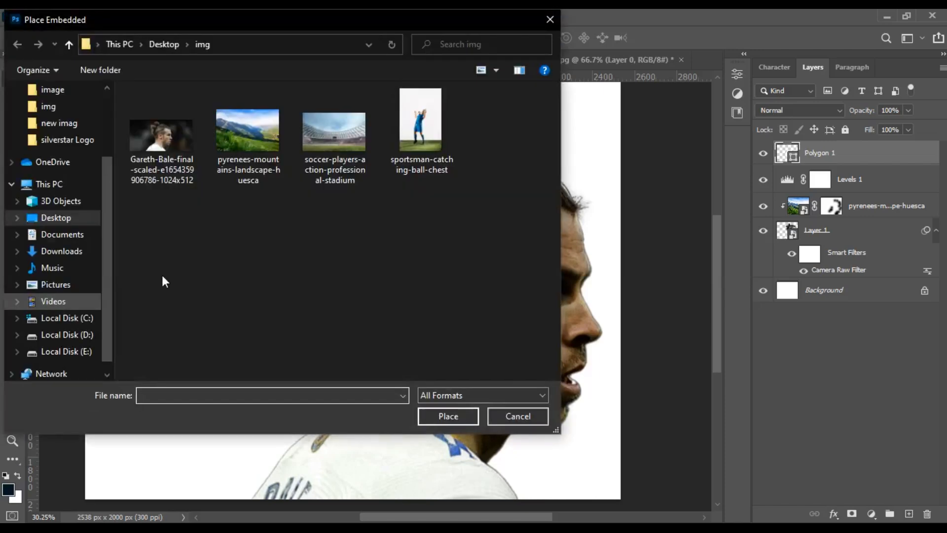
left_click(415, 175)
left_click(433, 418)
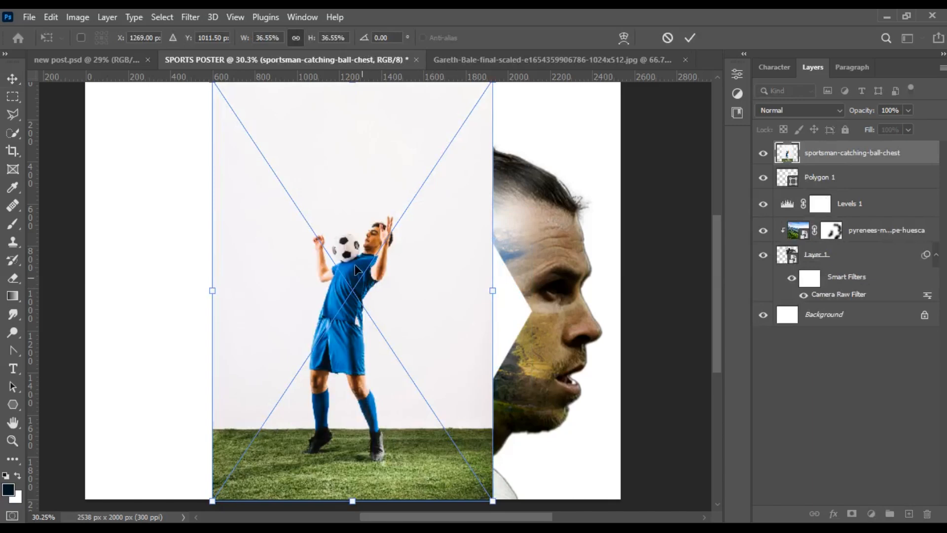
right_click(339, 248)
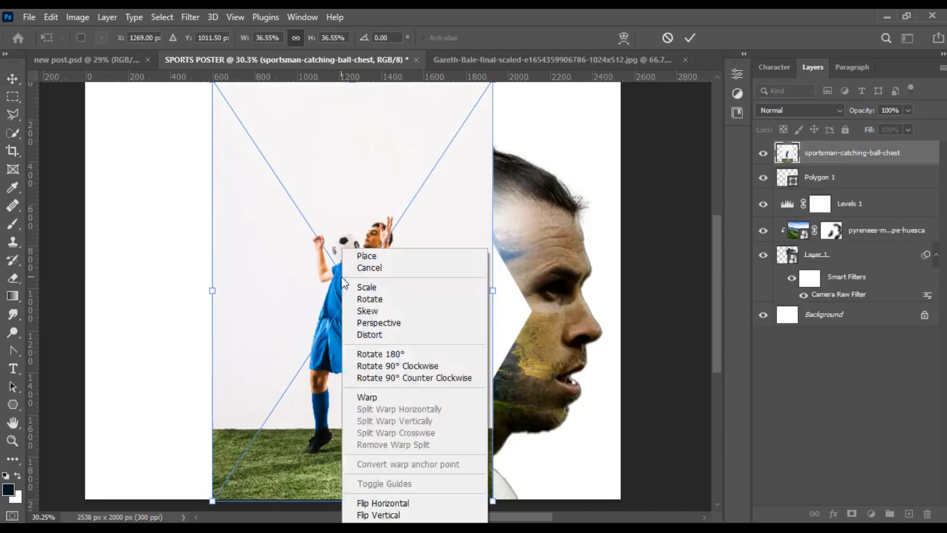
left_click(371, 514)
key("ctrl+z")
Step: Flip the sportsman image horizontally and commit its placement
right_click(369, 455)
left_click(391, 435)
left_click(690, 37)
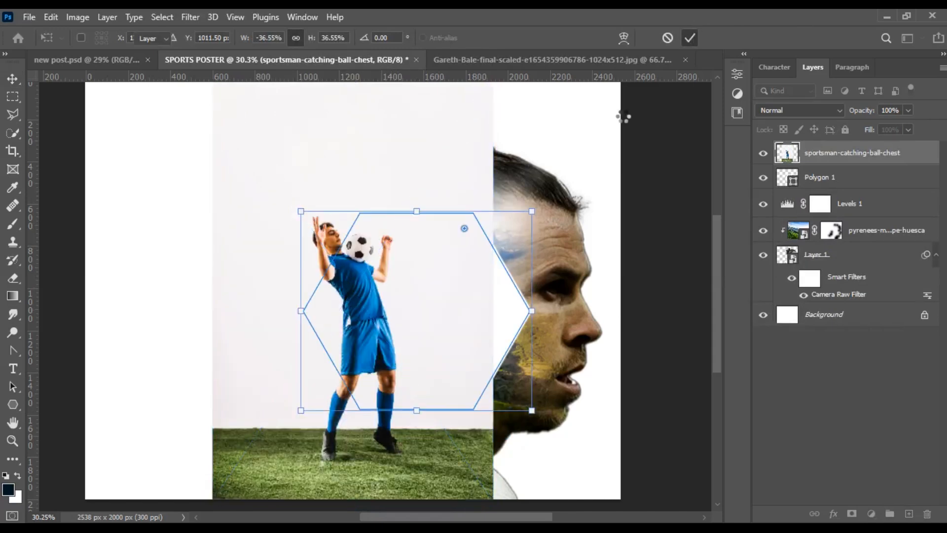
Step: Lower the sportsman layer's opacity to 46% and reposition the image so the man stands over the white hexagon
key("v")
left_click_drag(294, 155, 327, 155)
left_click(908, 110)
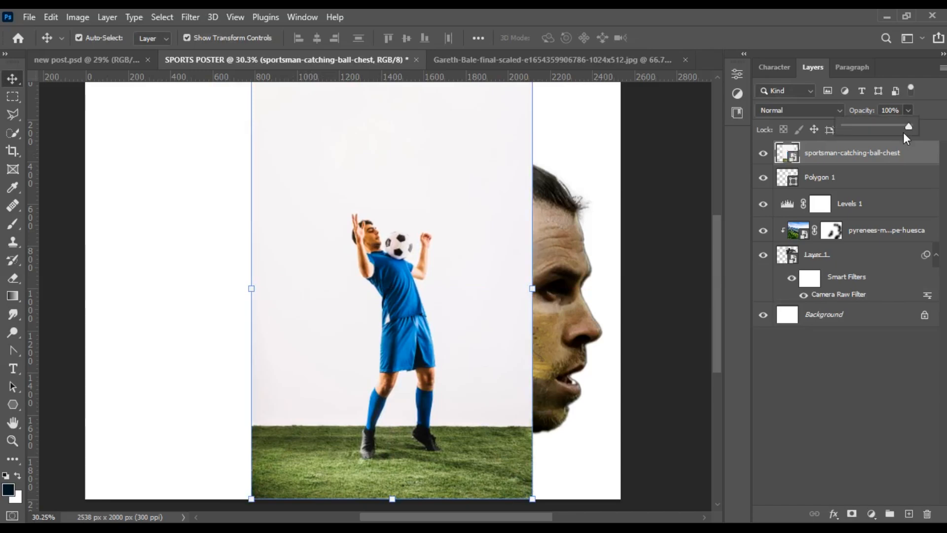
left_click_drag(883, 131, 875, 130)
left_click_drag(398, 476, 412, 448)
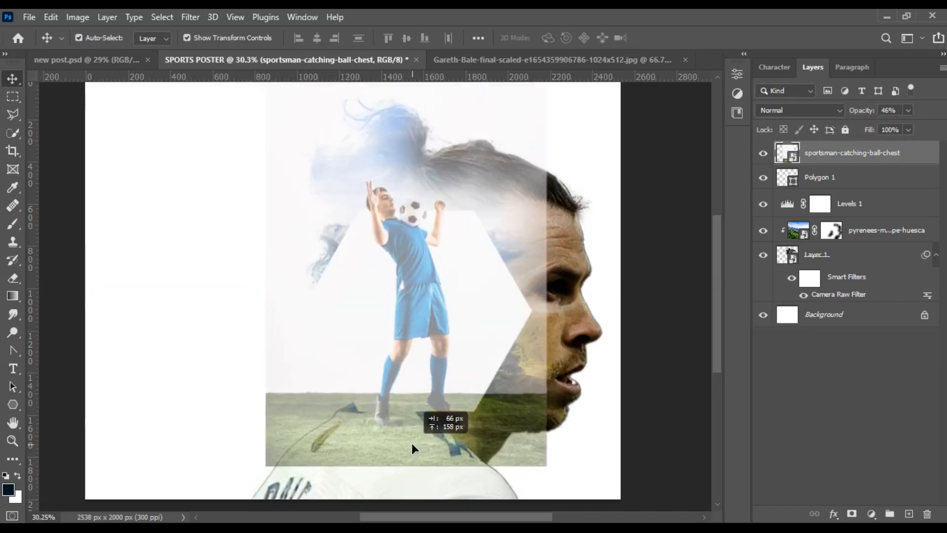
Step: Scale the sportsman image up to 40.48% and reposition it so the man's feet stand near the hexagon's lower edge
key("ctrl+t")
left_click_drag(558, 474, 589, 513)
left_click_drag(454, 472, 415, 424)
key("Up")
key("Up")
key("Up")
key("Up")
key("Up")
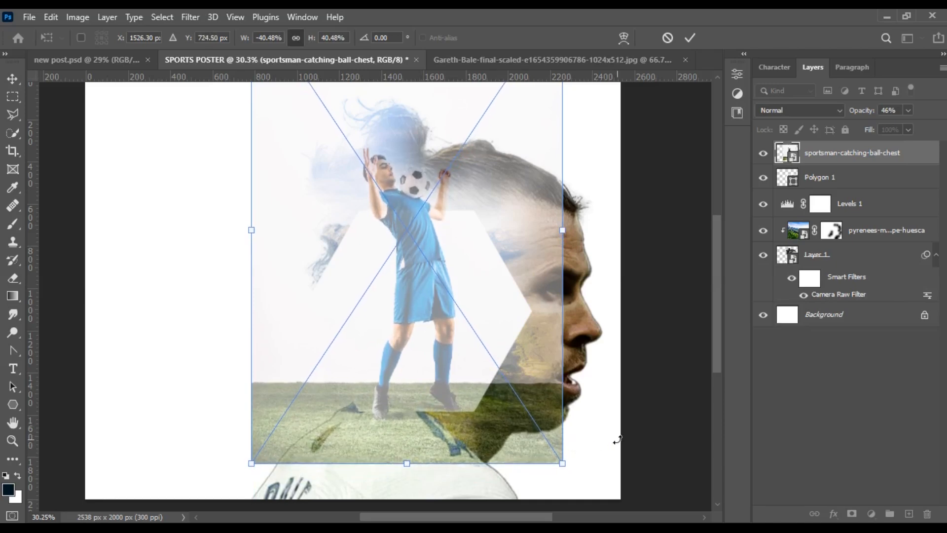
left_click(690, 39)
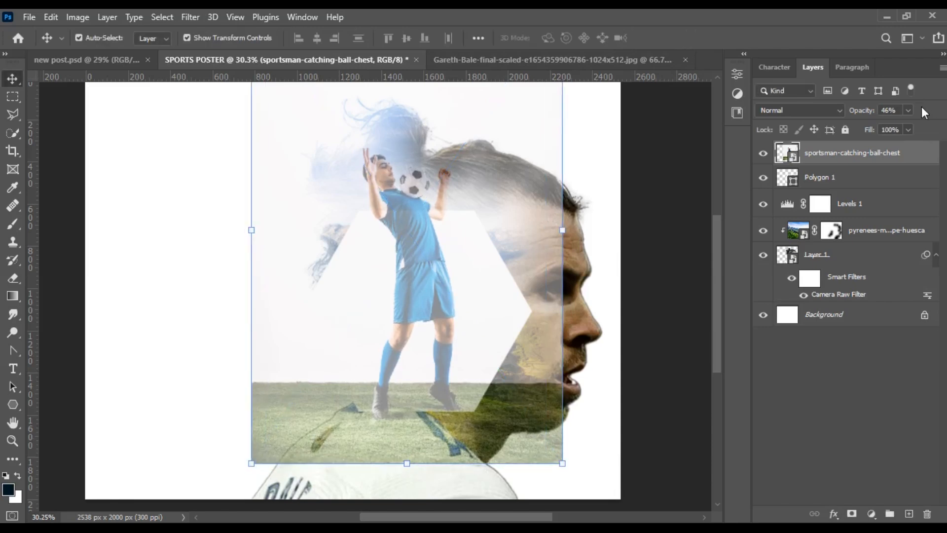
Step: Nudge the enlarged sportsman image left over the hexagon
key("shift+Left")
key("shift+Left")
key("shift+Left")
key("shift+Left")
key("shift+Left")
key("shift+Left")
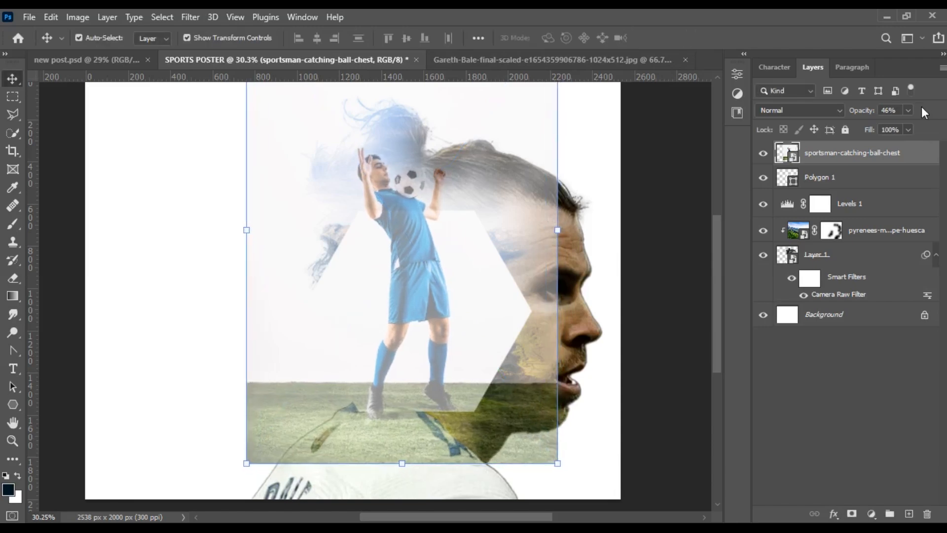
key("shift+Left")
key("shift+Left")
key("shift+Left")
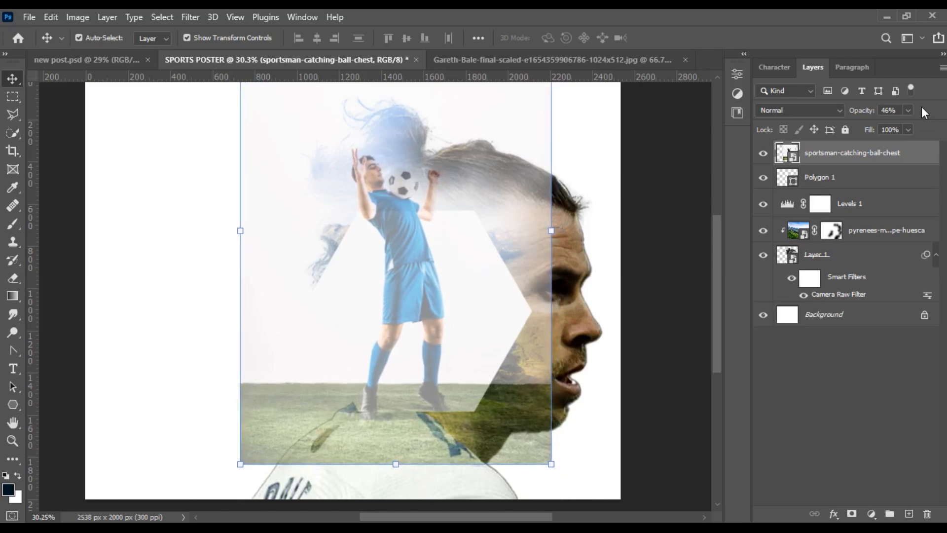
Step: Restore the sportsman layer's opacity to 100% and clip it to the hexagon
left_click(907, 110)
left_click_drag(927, 128, 943, 127)
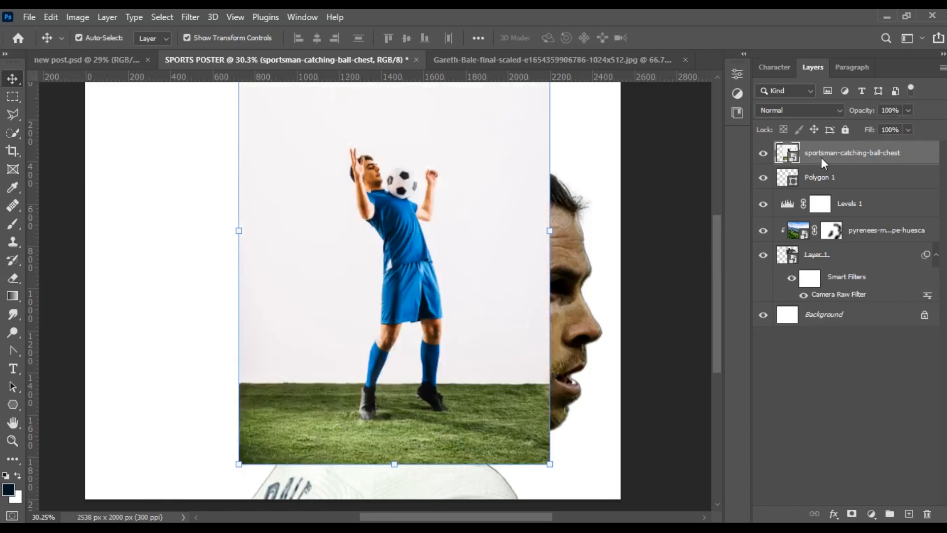
right_click(821, 158)
left_click(700, 336)
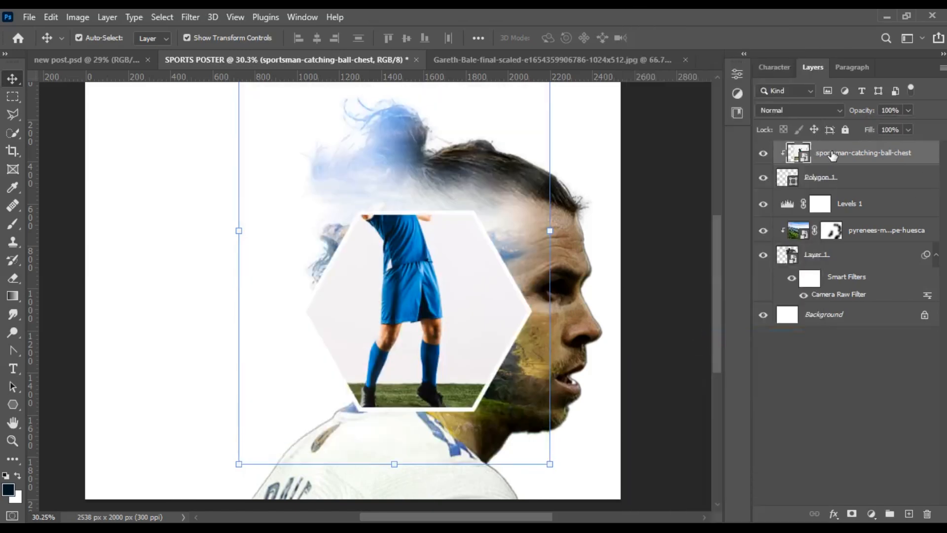
Step: Duplicate the clipped sportsman layer, select its subject and mask the copy to the man and ball
key("ctrl+j")
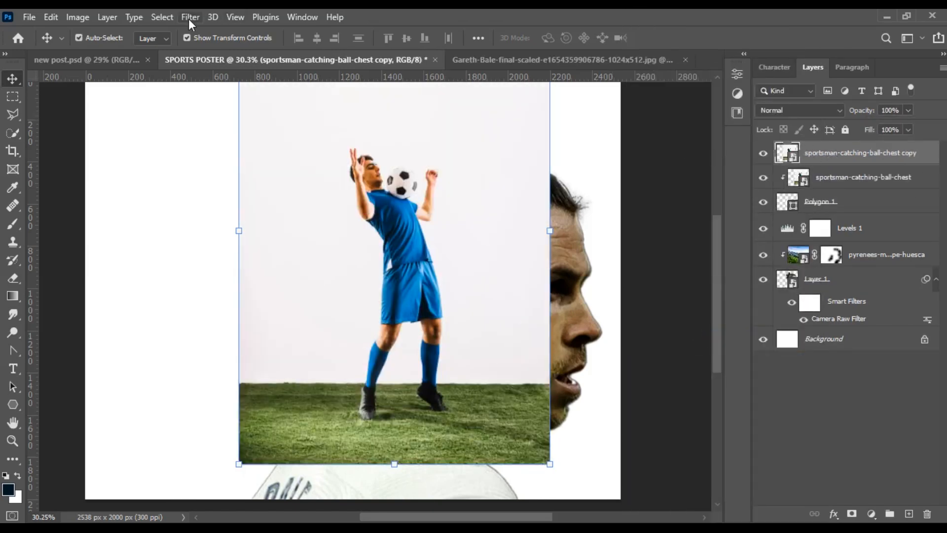
left_click(168, 18)
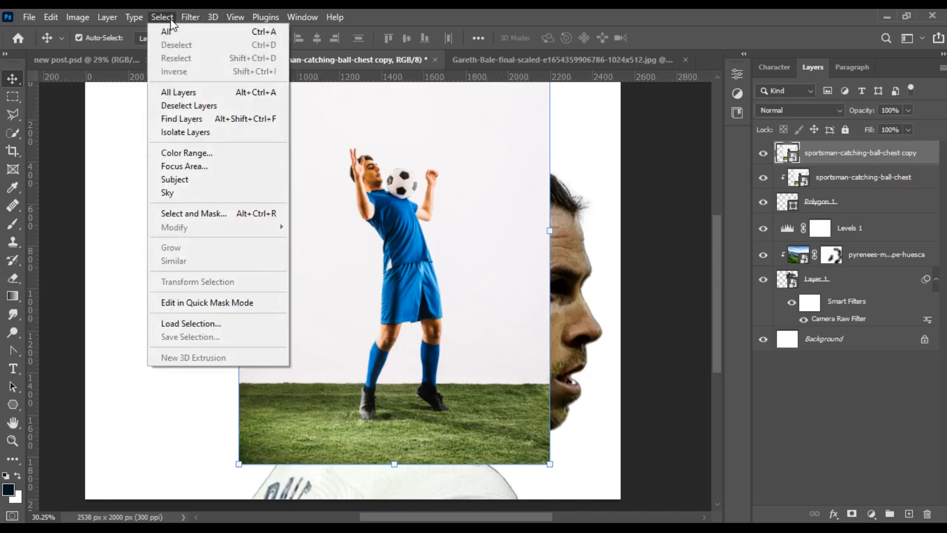
left_click(209, 180)
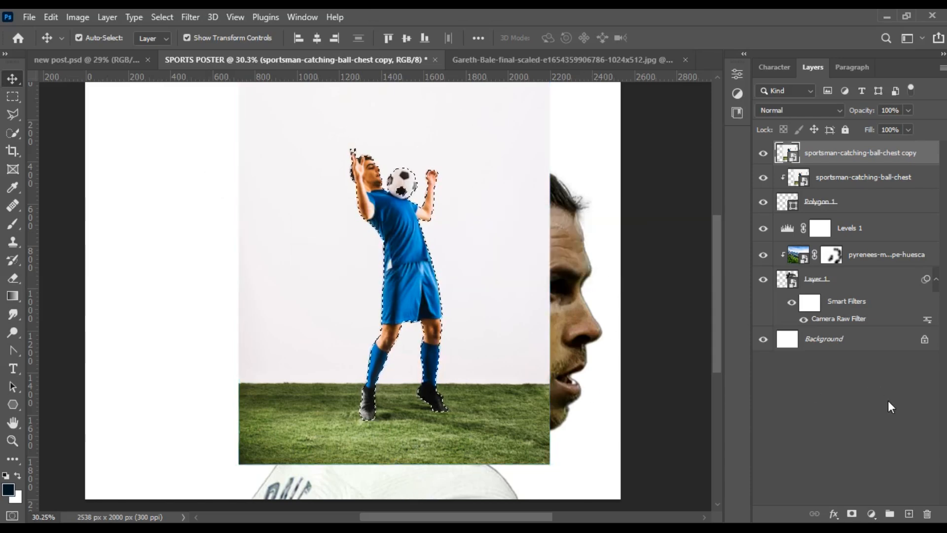
left_click(850, 515)
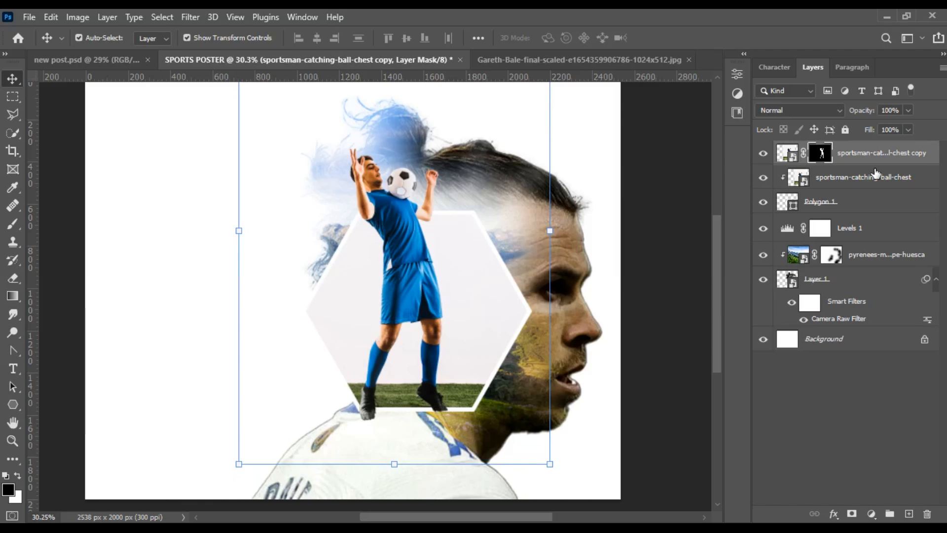
Step: Nudge both sportsman layers together slightly up and left within the hexagon
left_click(843, 176, "shift")
key("shift+Up")
key("shift+Up")
key("shift+Up")
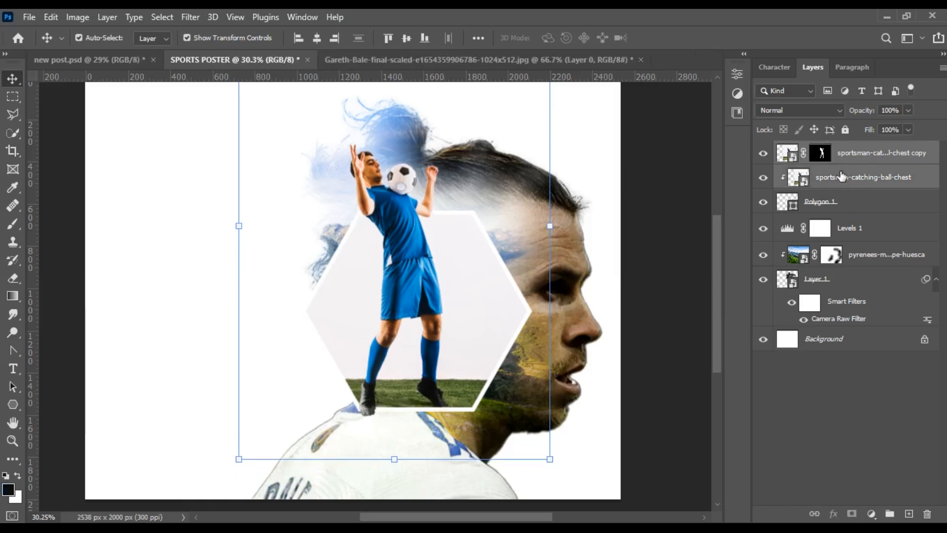
key("shift+Left")
key("shift+Left")
key("shift+Left")
key("shift+Left")
key("shift+Left")
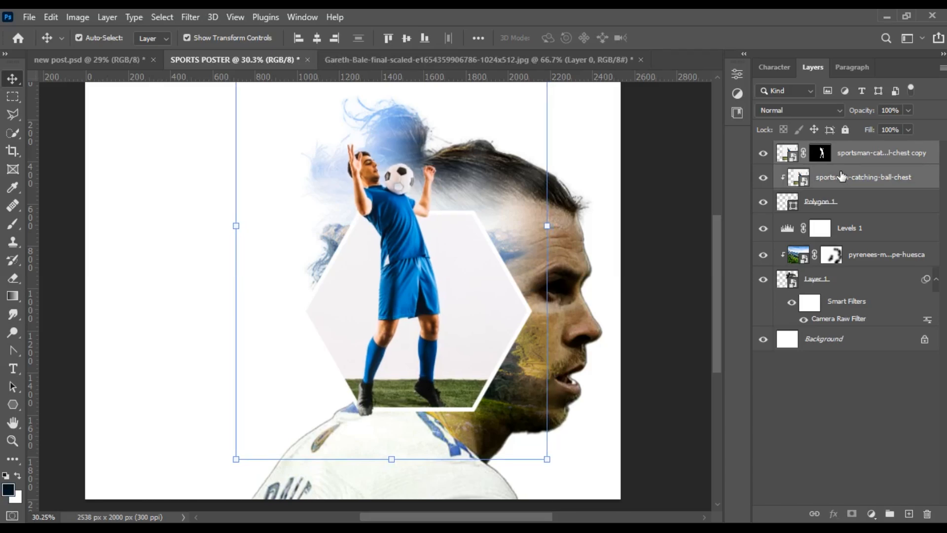
key("shift+Left")
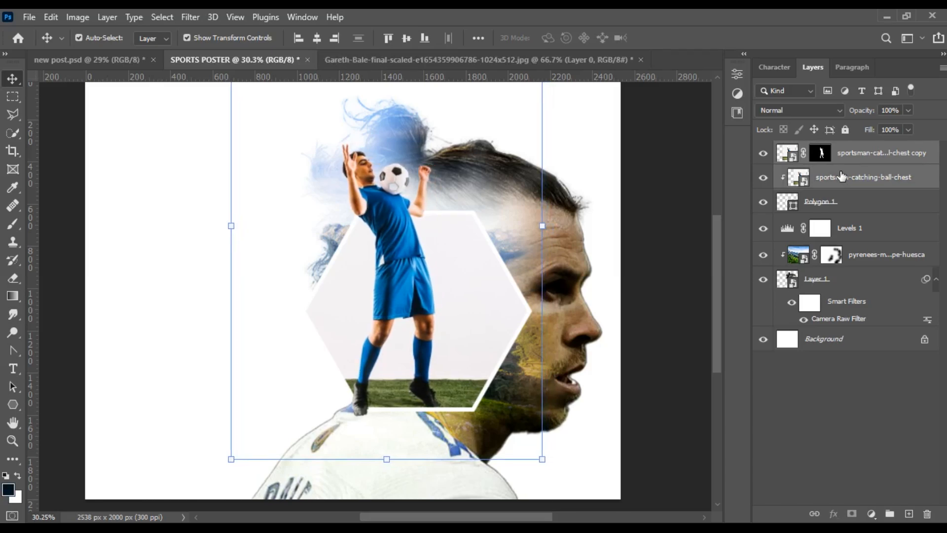
left_click(662, 343)
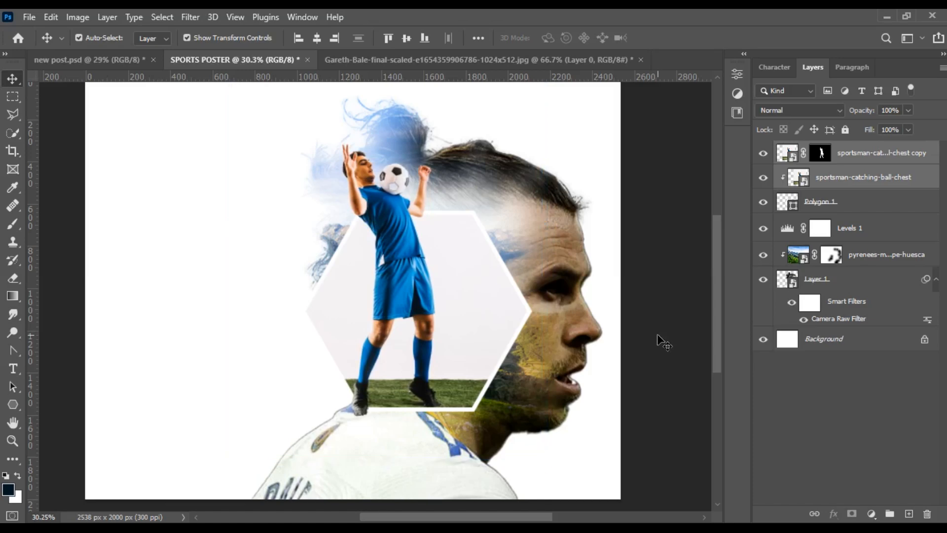
scroll(671, 361, "up", 2)
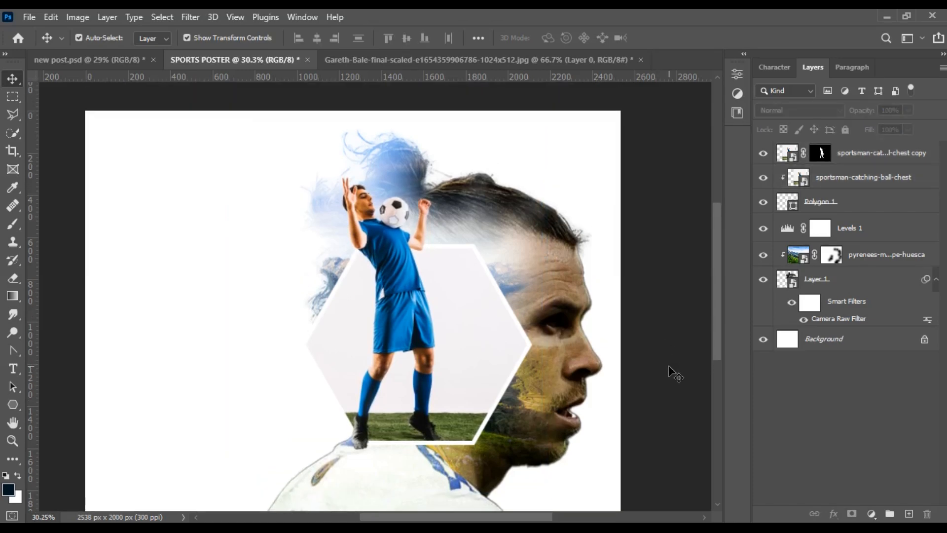
Step: Hide both sportsman layers and draw a vertical line about 673 px long from above the canvas to the hexagon's upper edge
left_click(763, 153)
left_click(764, 177)
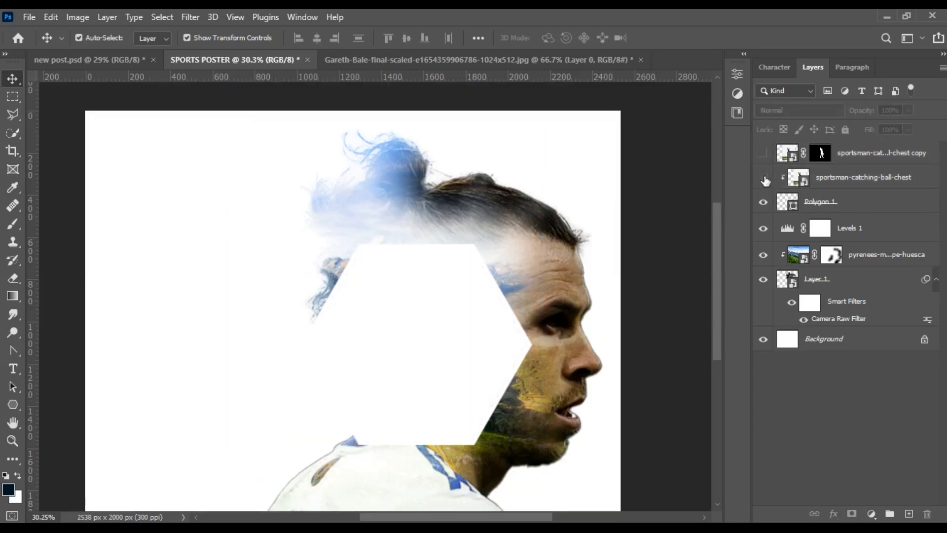
scroll(13, 395, "up", 1)
right_click(14, 405)
left_click(74, 457)
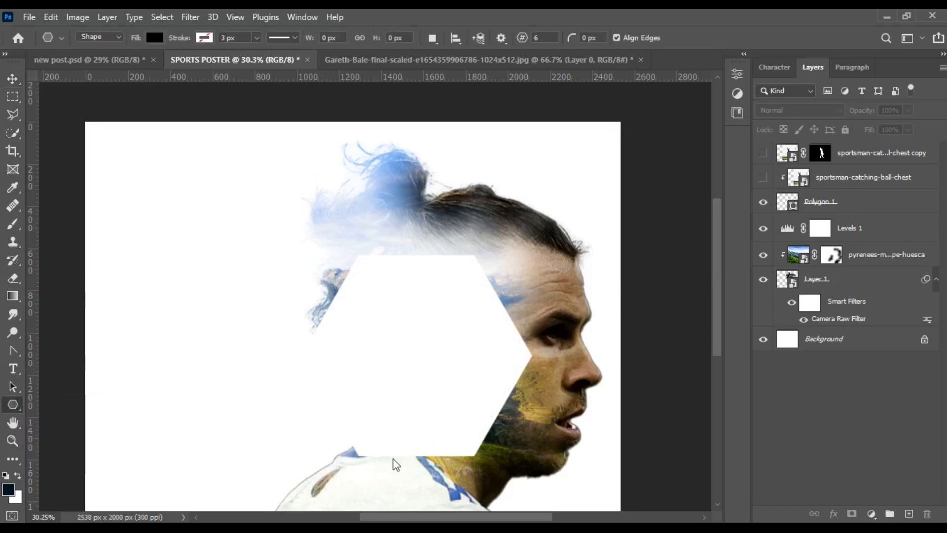
left_click_drag(397, 117, 406, 257)
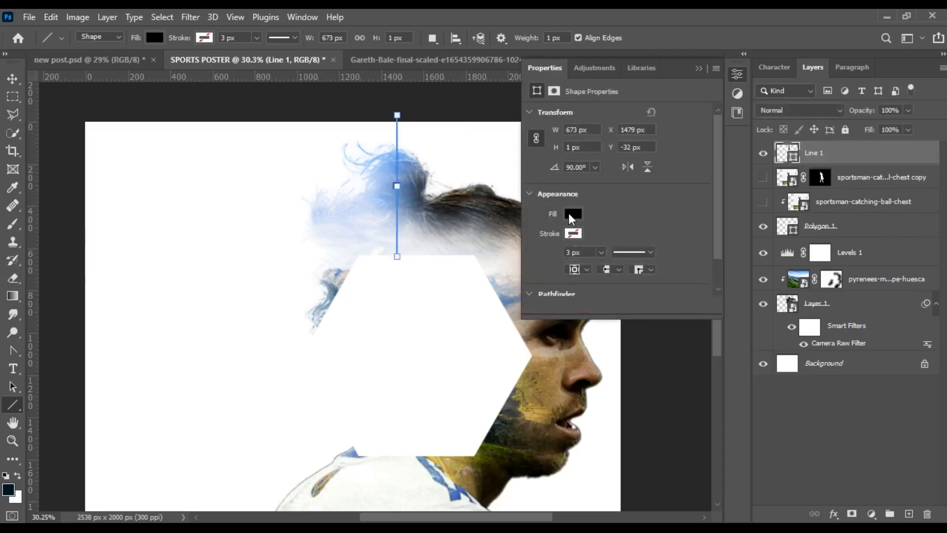
Step: Remove the line's fill and give it a white 20 px stroke
left_click(572, 215)
left_click(546, 238)
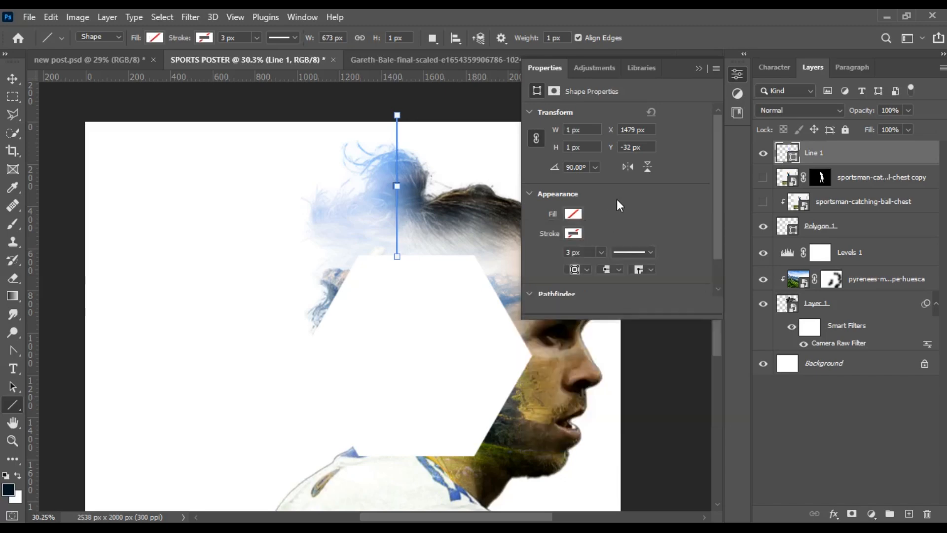
left_click(575, 234)
left_click(569, 260)
double_click(589, 252)
type("20")
key("Return")
Step: Move the vertical line right to X 1568 px, near the middle of the hexagon's upper edge
left_click(12, 77)
left_click(396, 198)
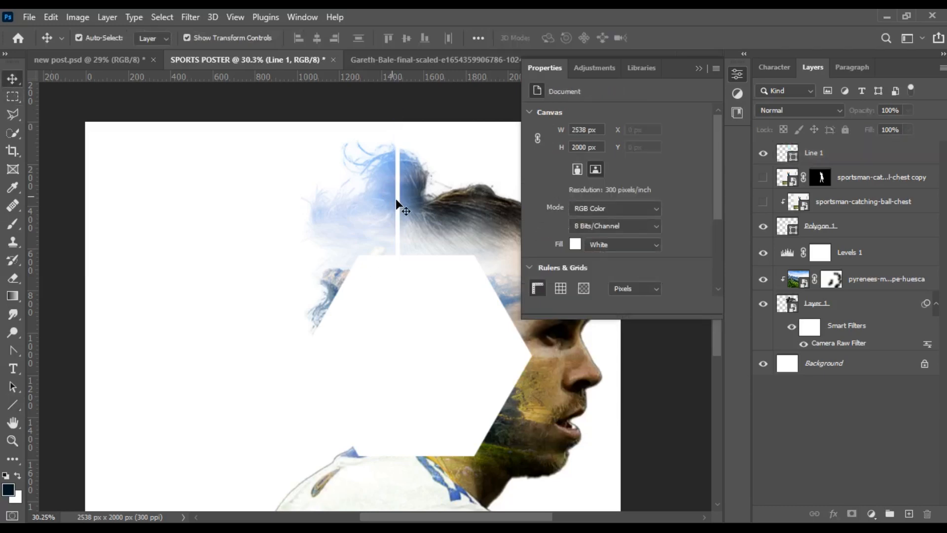
left_click(395, 200)
key("Right")
key("Right")
key("Right")
key("Right")
key("Right")
key("Right")
key("Right")
key("Right")
key("Right")
key("Right")
key("Right")
key("Right")
key("Right")
key("Right")
key("Right")
key("Right")
key("Right")
key("Right")
key("Right")
key("Right")
key("Right")
key("Right")
key("Right")
key("Right")
key("Right")
key("Right")
key("Right")
key("Right")
key("Right")
key("Right")
key("Right")
key("Right")
key("Right")
key("Right")
key("Right")
key("Right")
key("Right")
key("Right")
key("Right")
key("Right")
key("Right")
key("Right")
key("Right")
key("Right")
key("Right")
key("Right")
key("Right")
key("Right")
key("Right")
key("Right")
key("Right")
key("Right")
key("Right")
key("Right")
key("Right")
key("Right")
key("Right")
key("Right")
key("Right")
key("Right")
key("Right")
key("Right")
key("Right")
key("Right")
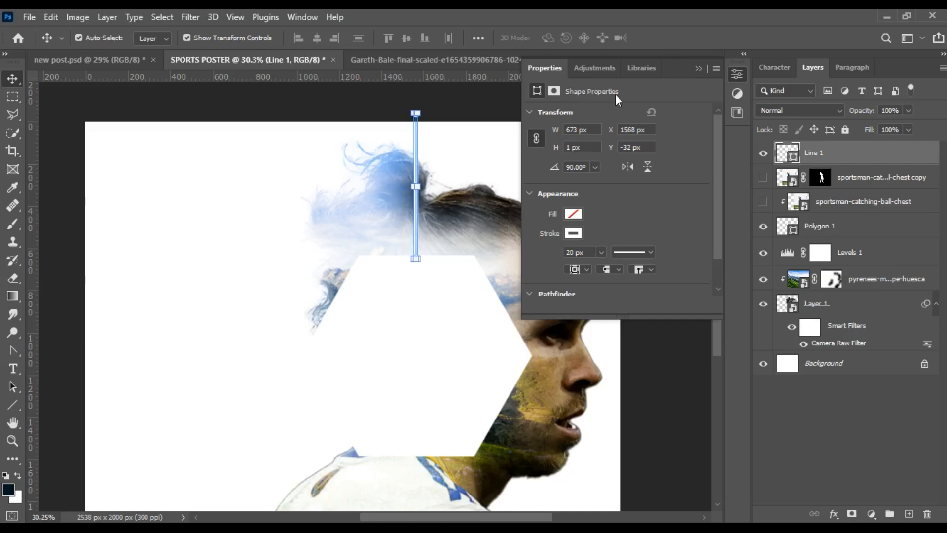
left_click(699, 68)
left_click(663, 346)
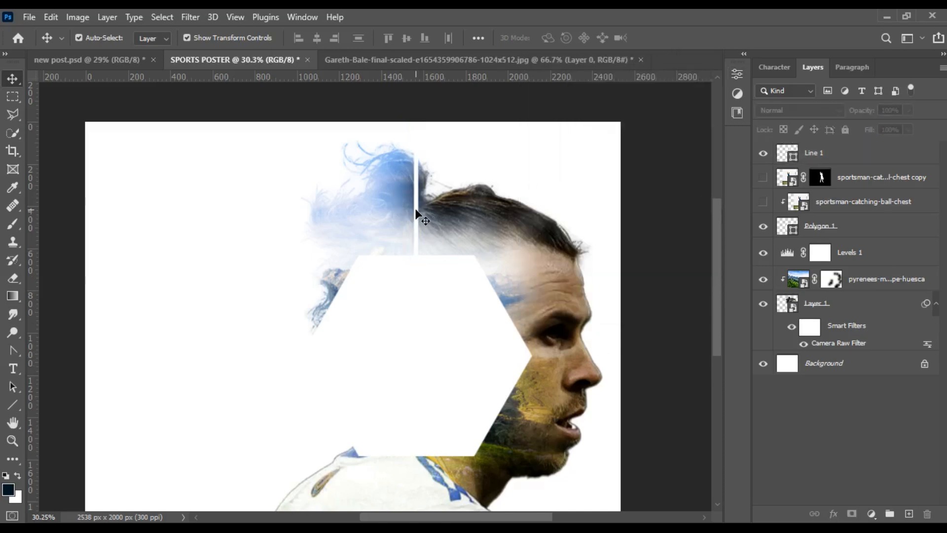
Step: Duplicate the vertical line straight down so the copy crosses the shirt below the hexagon
mouse_move(416, 211)
left_mouse_down()
mouse_move(504, 306)
mouse_move(419, 494)
mouse_move(419, 206)
left_mouse_up()
key("alt+shift")
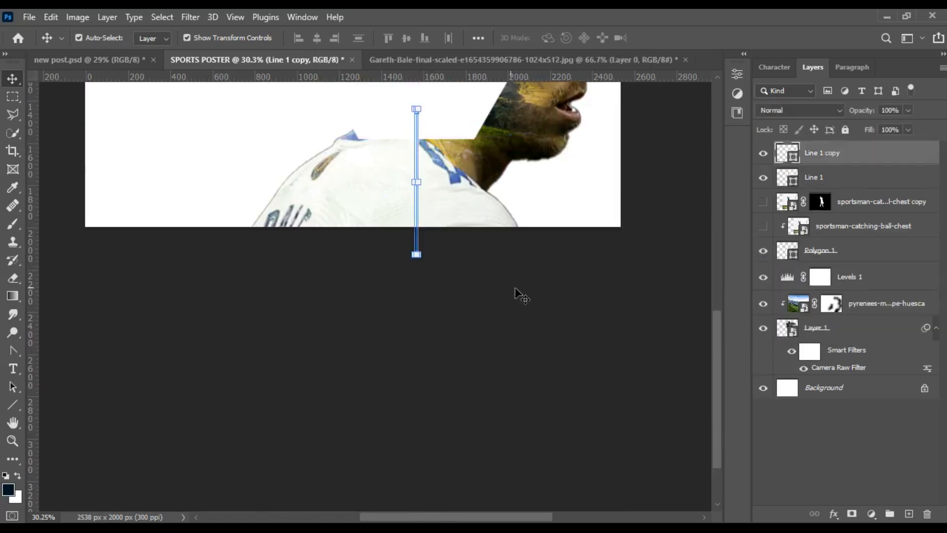
scroll(514, 355, "up", 5)
scroll(461, 247, "up", 2)
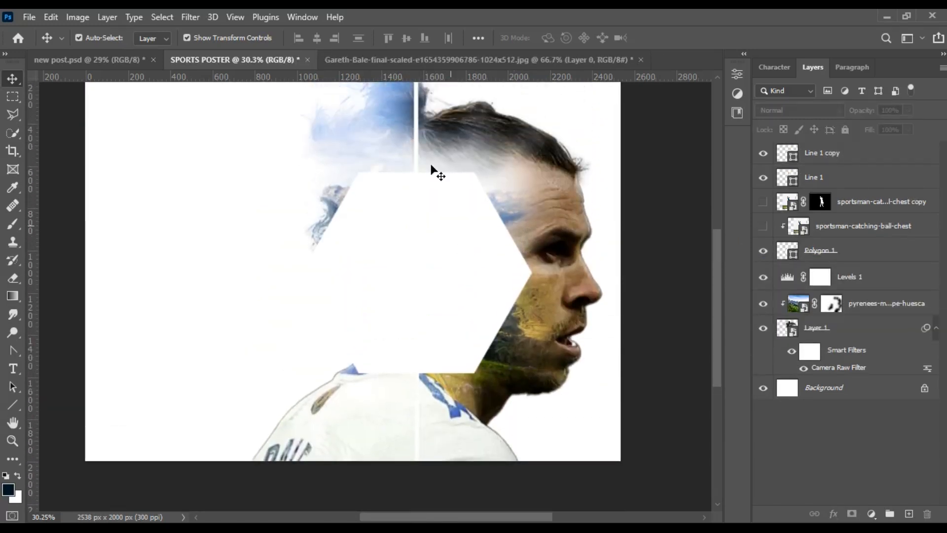
Step: Copy the upper line onto the face and rotate the copy by -90° to make it horizontal
left_click_drag(417, 154, 578, 294)
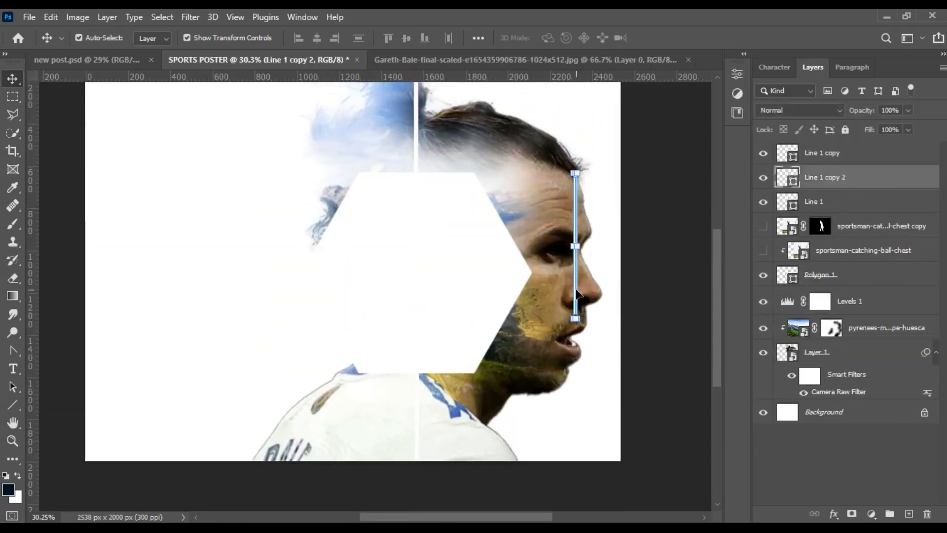
key("ctrl+t")
right_click(578, 294)
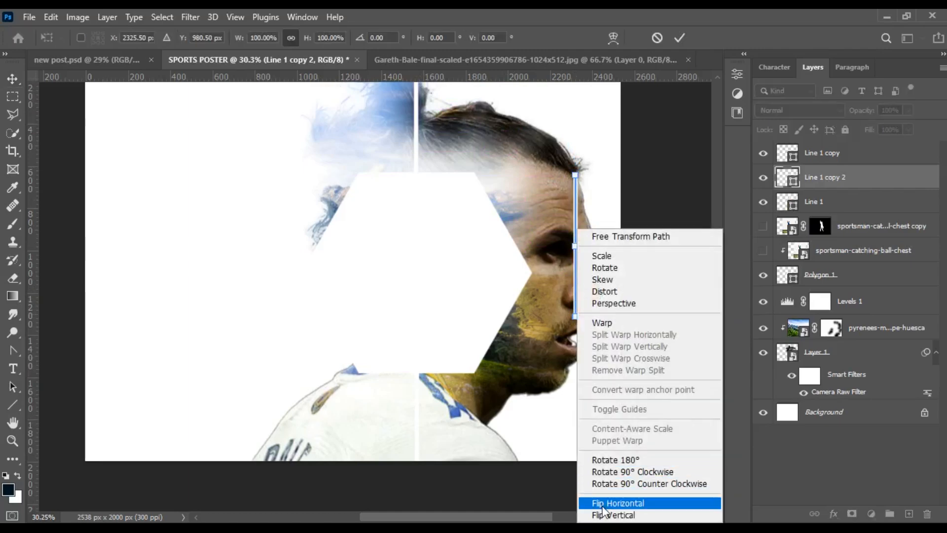
left_click(606, 462)
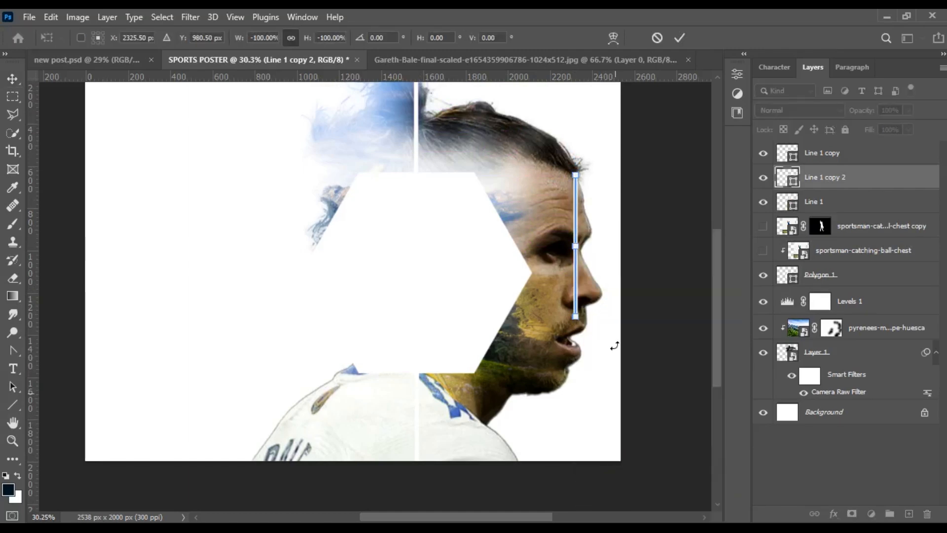
right_click(577, 270)
left_click(612, 470)
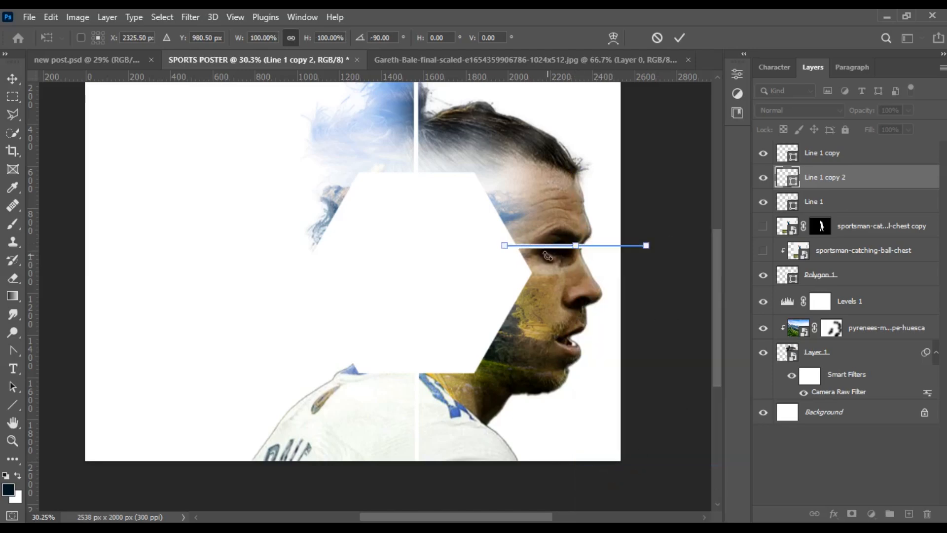
scroll(546, 254, "up", 3)
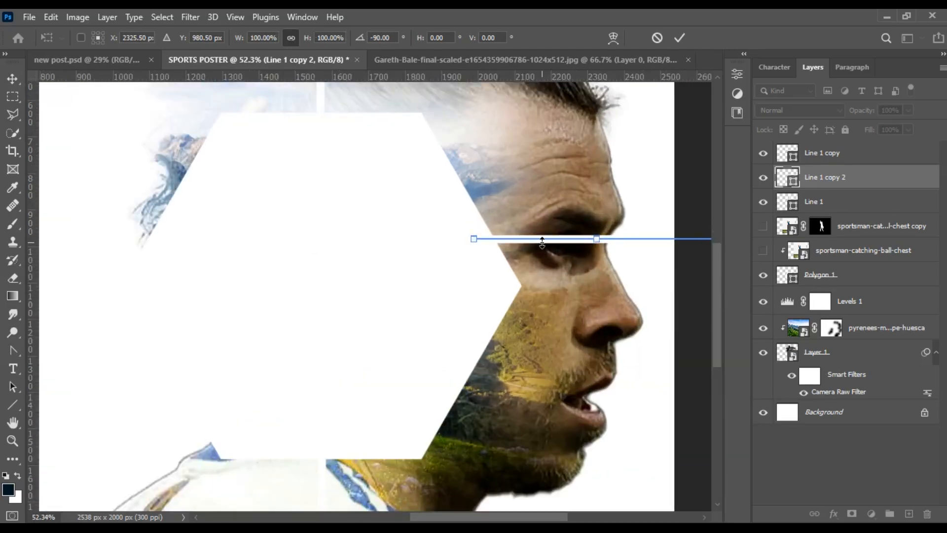
scroll(541, 241, "up", 2)
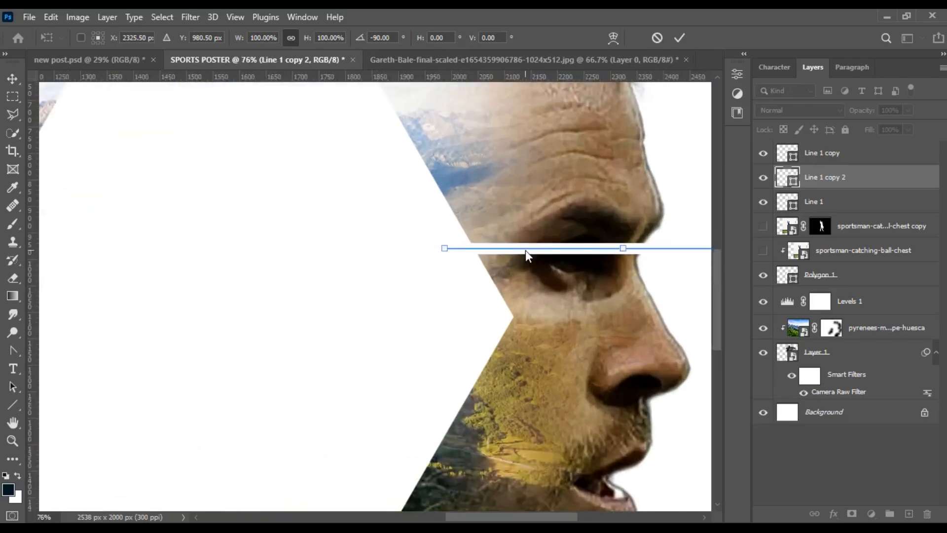
left_click(680, 38)
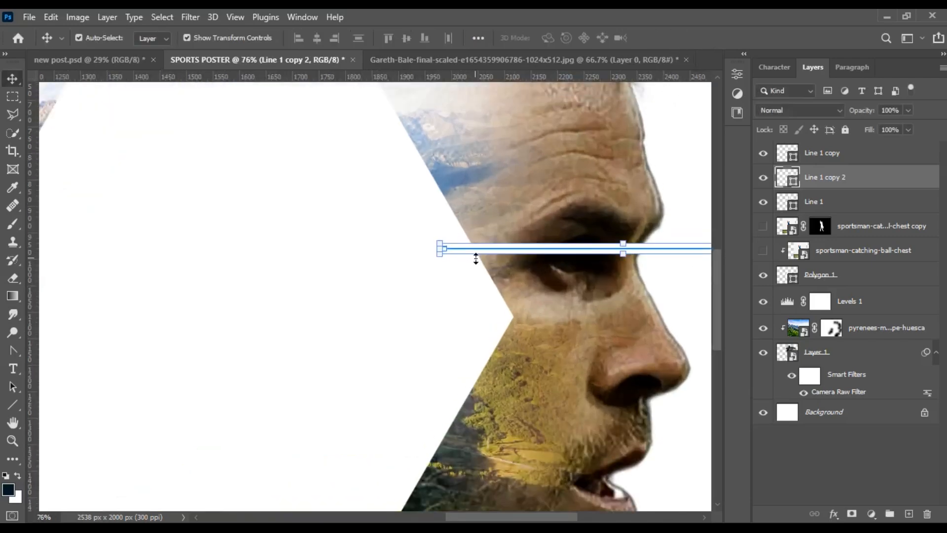
Step: Move the horizontal line down to align with the hexagon's corner beside the player's nose
scroll(476, 258, "up", 2)
left_click_drag(527, 257, 543, 341)
scroll(553, 403, "down", 6)
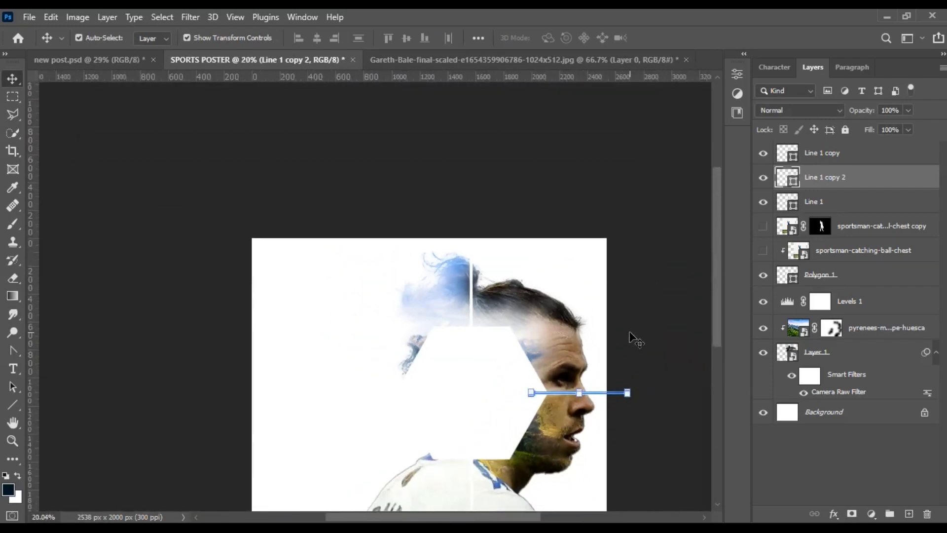
left_click(630, 336)
scroll(487, 323, "up", 3)
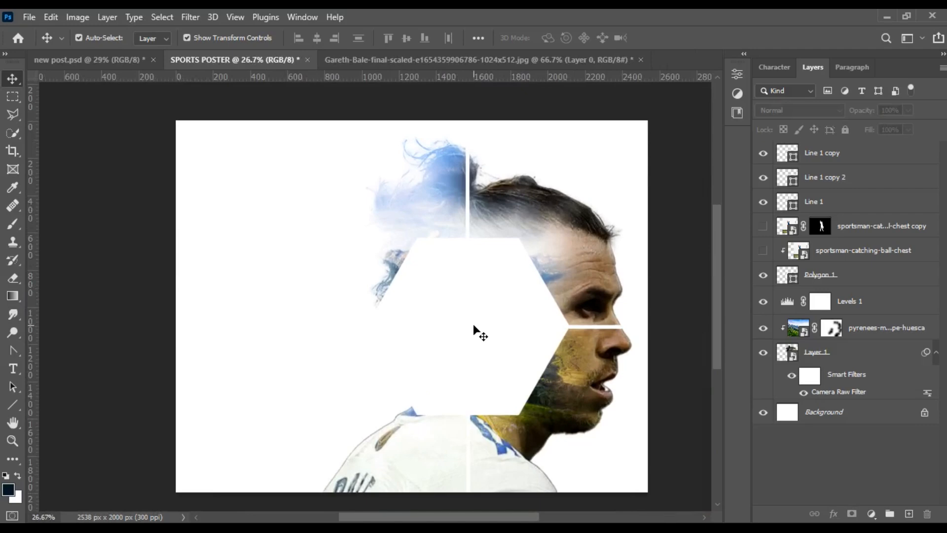
Step: Show both sportsman layers again and select the vertical line below the hexagon
left_click_drag(763, 232, 763, 251)
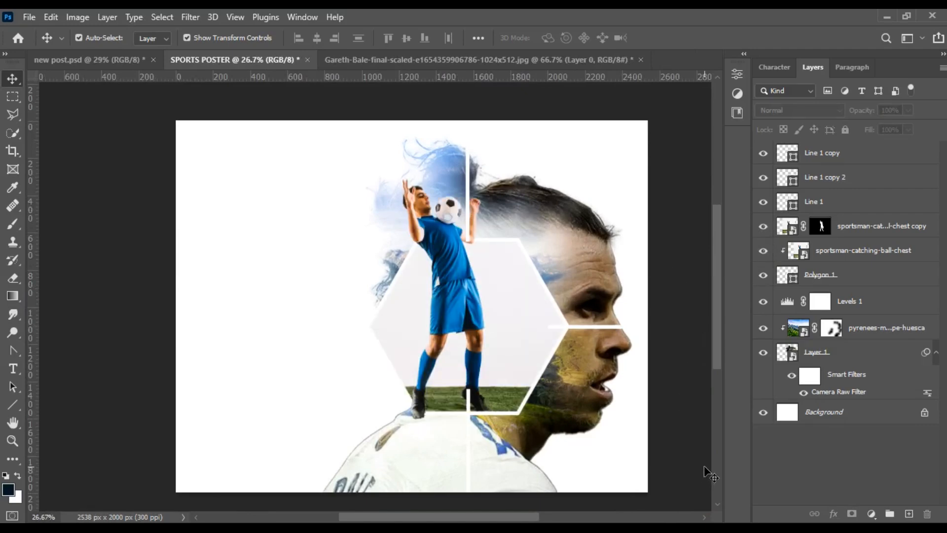
left_click(469, 465)
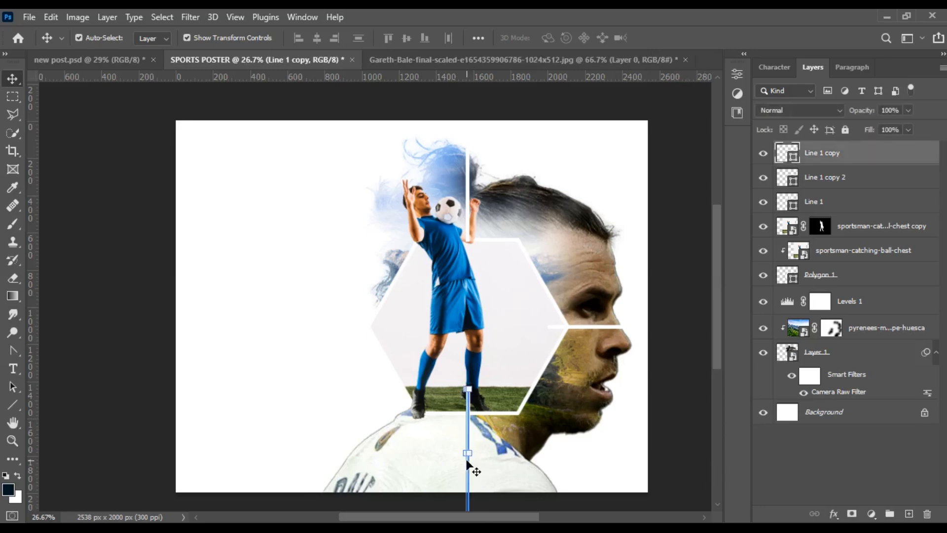
Step: Group the three white line layers and move the group beneath the Polygon 1 layer
left_click(825, 178)
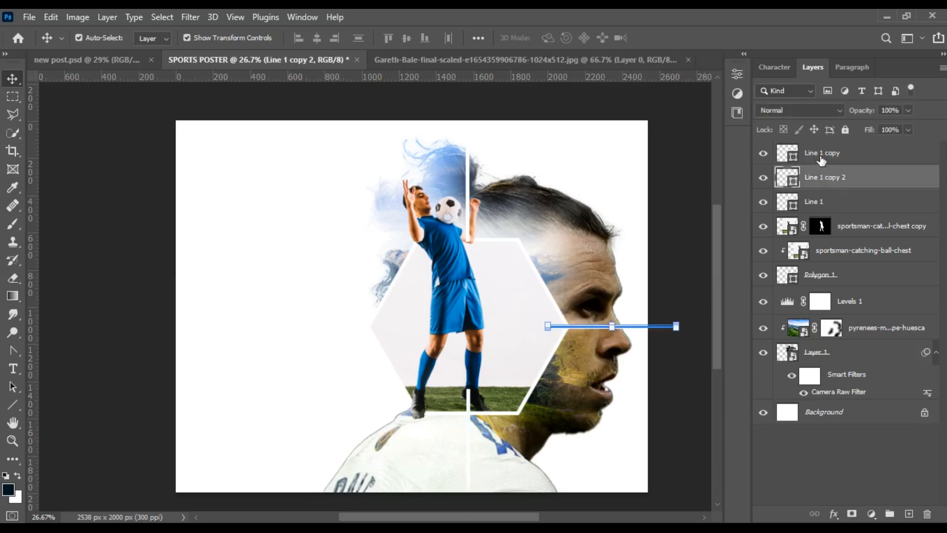
left_click(822, 158)
left_click(823, 183, "shift")
left_click(826, 202, "shift")
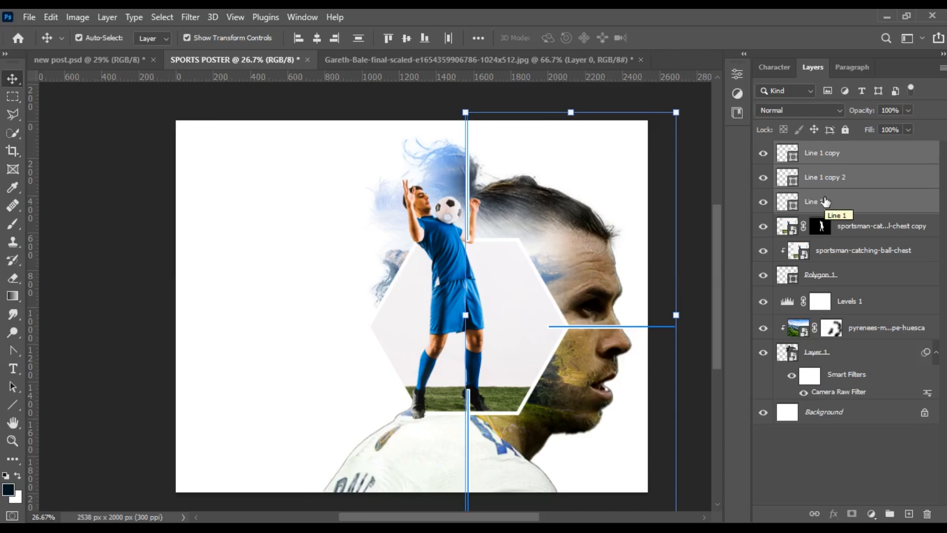
key("ctrl+g")
left_click_drag(824, 150, 837, 231)
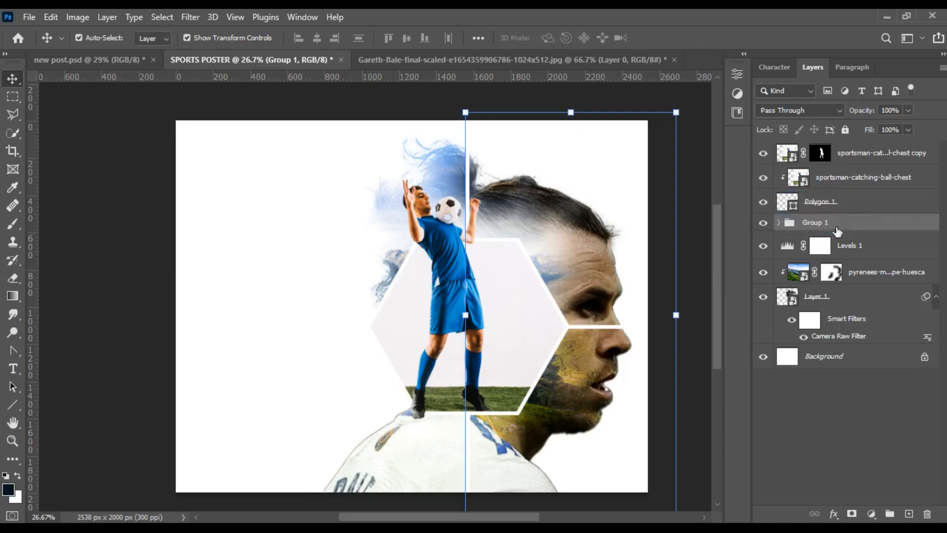
Step: Rename the group of line layers LINE
double_click(817, 223)
type("Li")
left_click(847, 440)
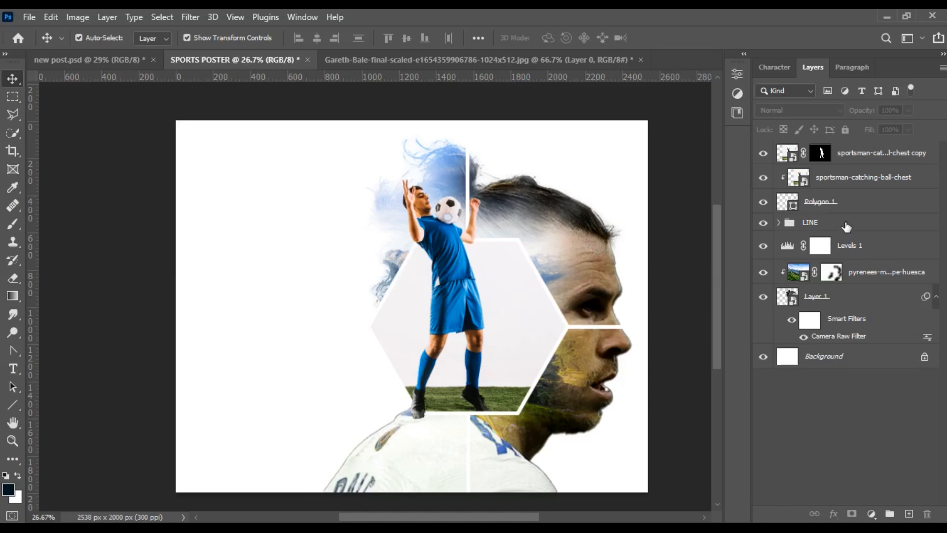
Step: Paint white on the mountain layer's mask over the player's hairline with the 511 px soft brush
scroll(587, 447, "down", 2)
scroll(587, 446, "up", 2)
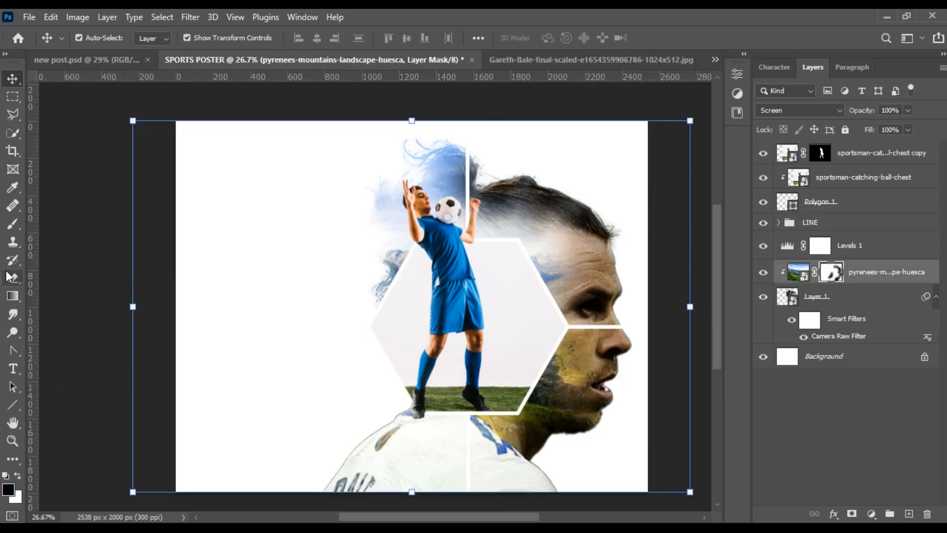
left_click(13, 223)
left_click(19, 475)
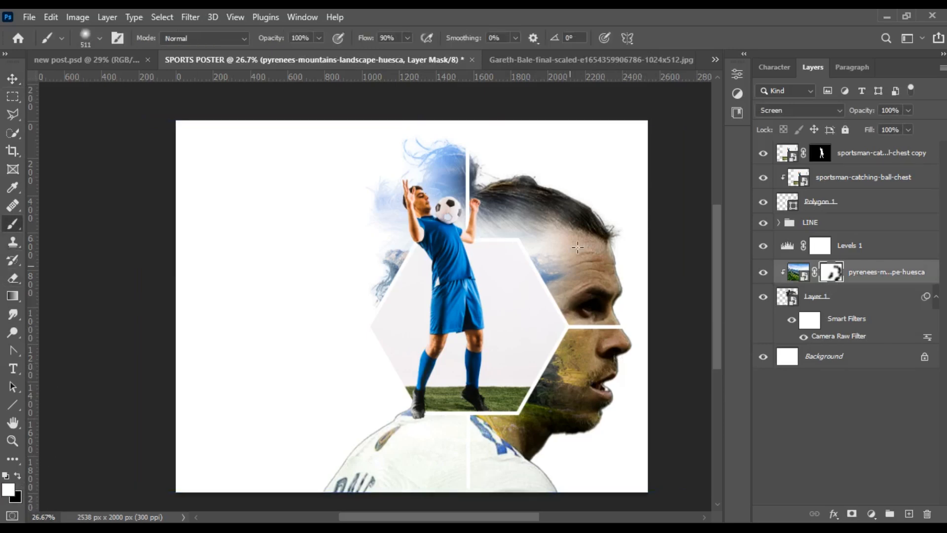
left_click(579, 200)
Step: Paint the mountain layer's mask along the front of the face with a soft 1811 px brush at 61% opacity
left_click(100, 39)
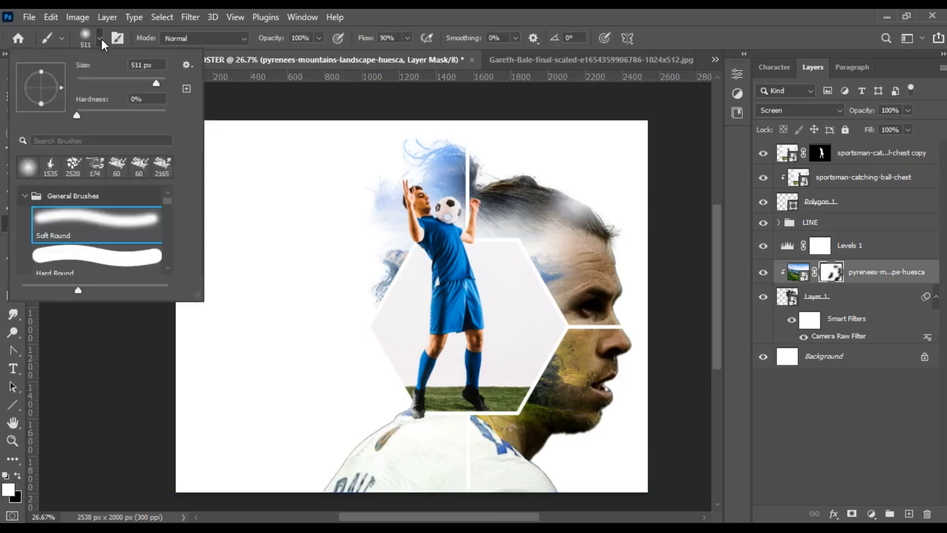
left_click_drag(159, 86, 192, 87)
left_click(635, 177)
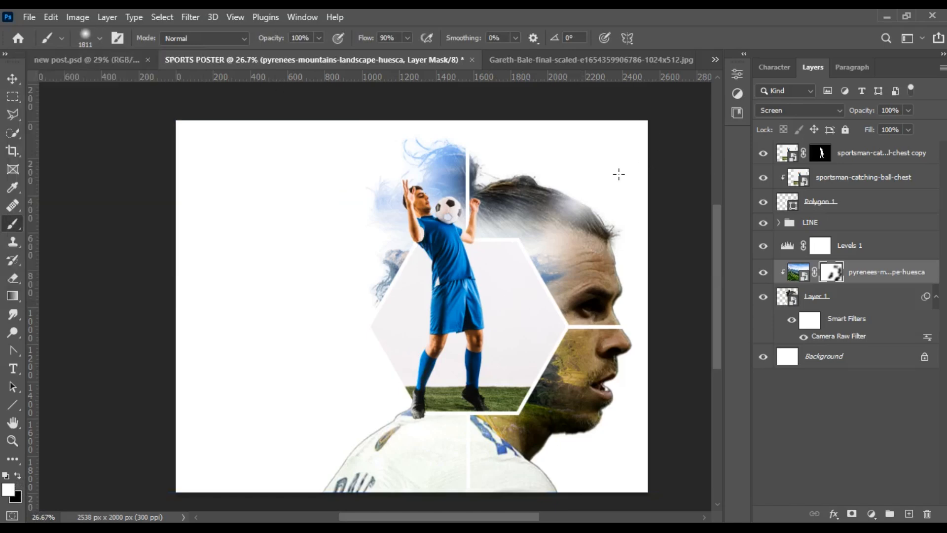
left_click(557, 166)
key("ctrl+z")
left_click_drag(318, 38, 293, 53)
left_click(641, 298)
left_click_drag(636, 349, 620, 381)
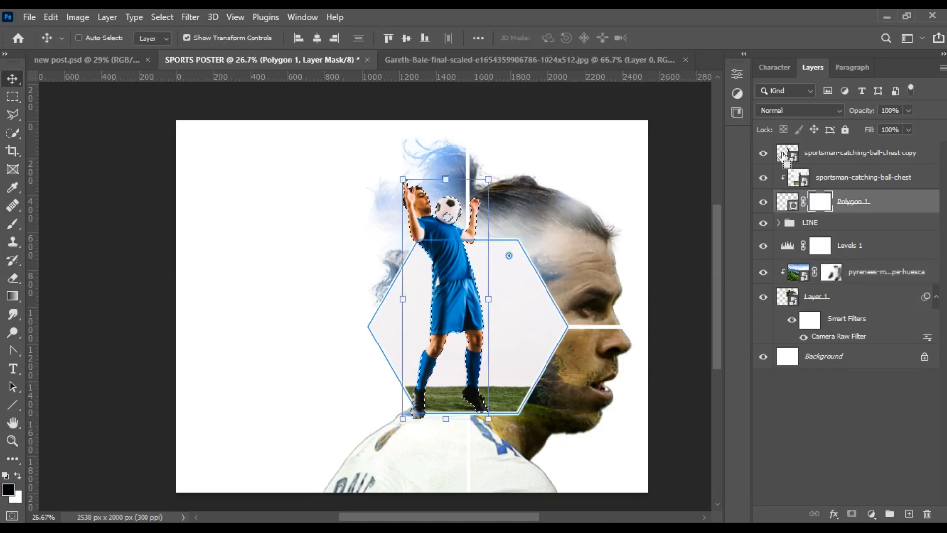
Step: Invert the sportsman selection and try painting black on the hexagon's mask with the 1811 px soft brush
left_click(162, 17)
left_click(174, 71)
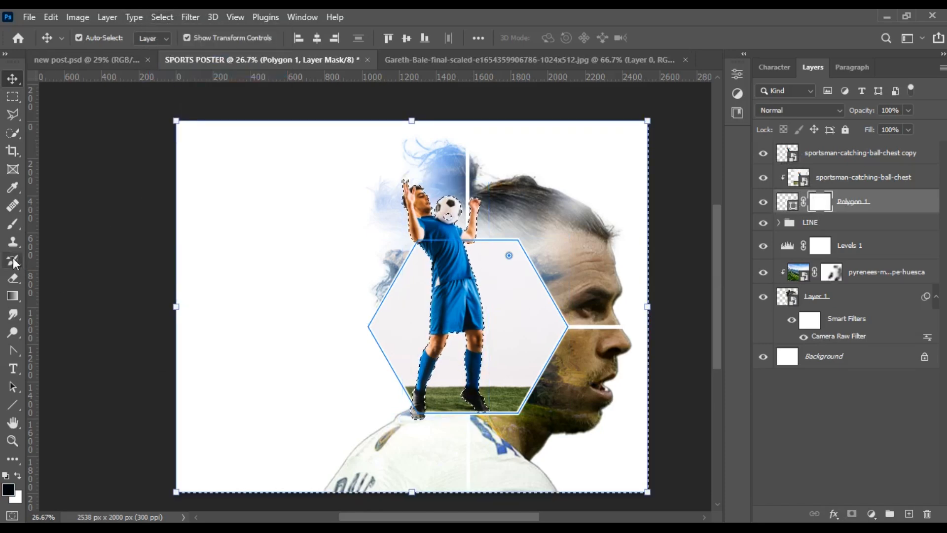
left_click(13, 224)
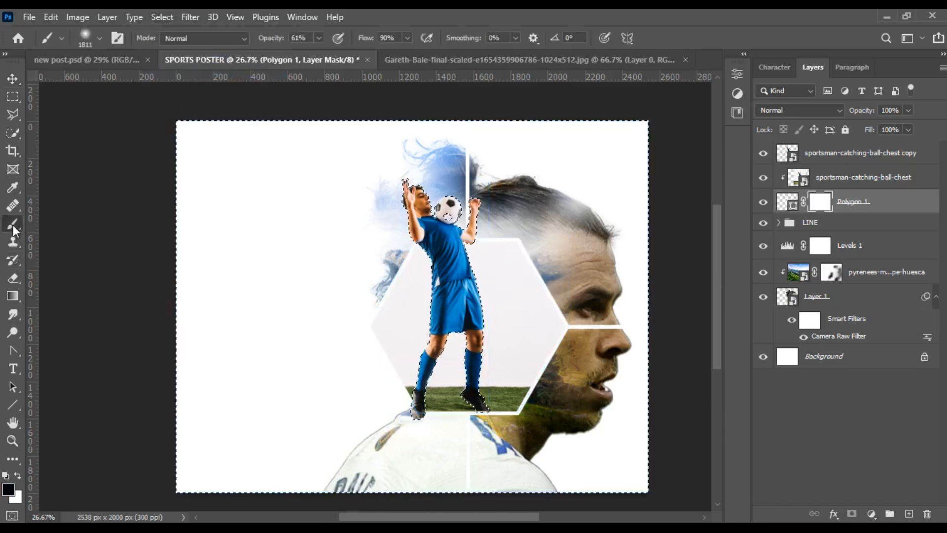
left_click(411, 253)
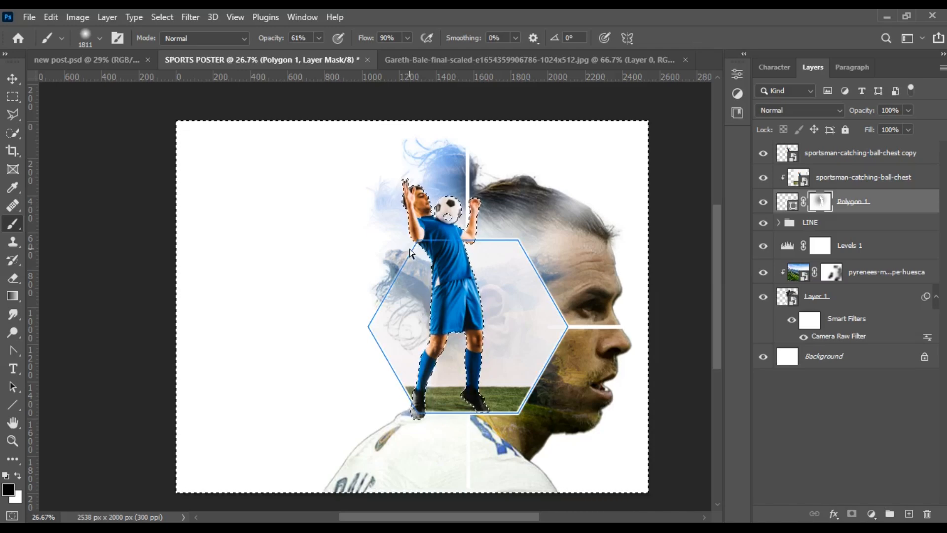
key("ctrl+z")
Step: Paint black over the hexagon's left half on its mask with a 100 px Hard Round brush at 61% opacity
left_click(99, 38)
left_click(97, 254)
left_click_drag(130, 84, 122, 84)
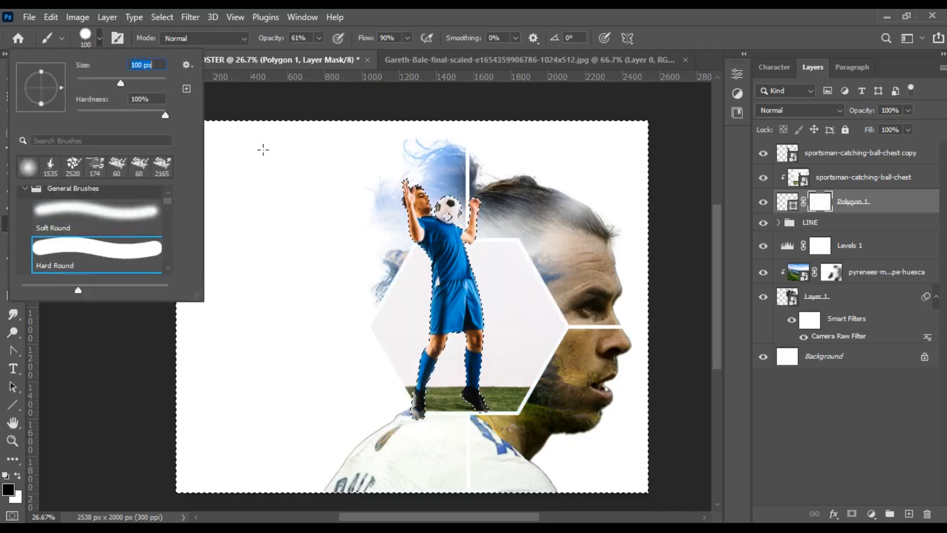
mouse_move(418, 246)
left_mouse_down()
mouse_move(418, 270)
mouse_move(429, 262)
left_mouse_up()
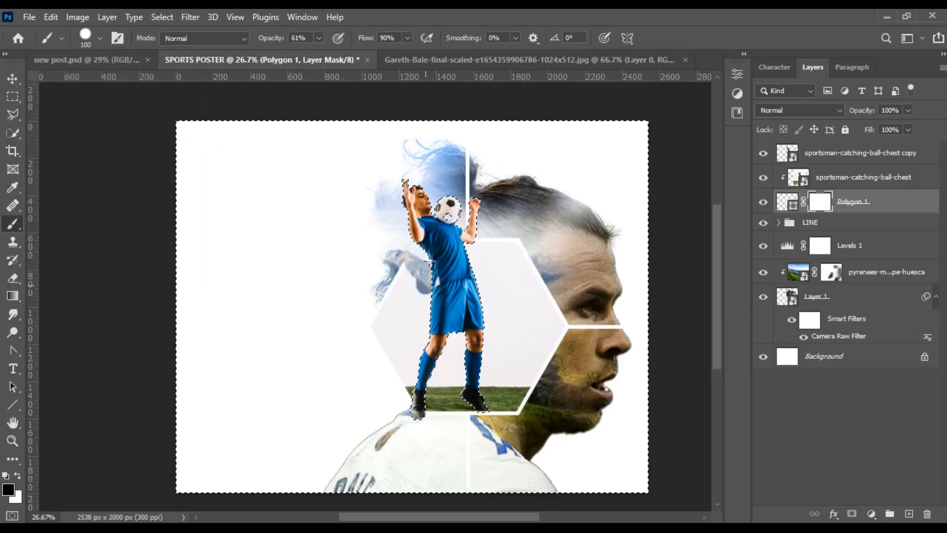
mouse_move(410, 323)
left_mouse_down()
mouse_move(401, 294)
mouse_move(384, 308)
left_mouse_up()
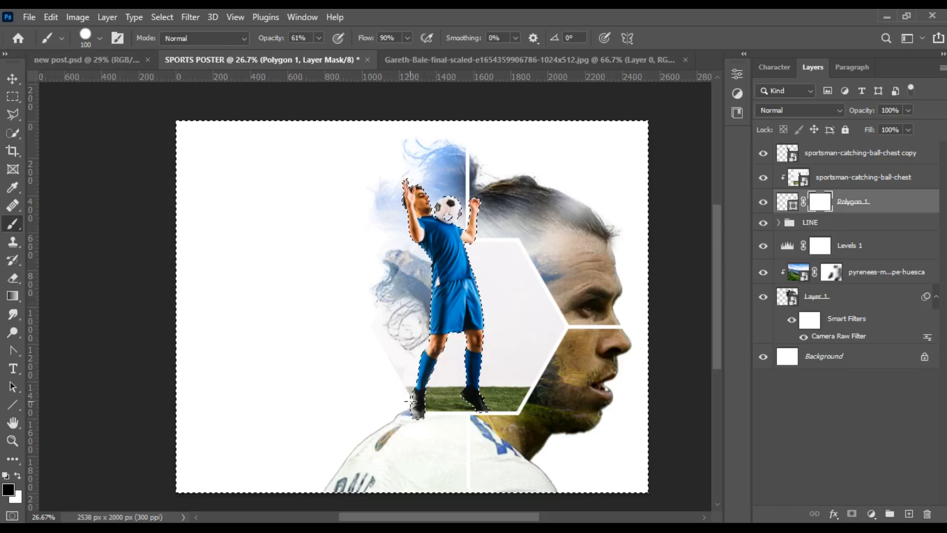
Step: Paint out the hexagon's left half completely on its mask at 100% brush opacity, and clear the selection
left_click_drag(319, 38, 402, 245)
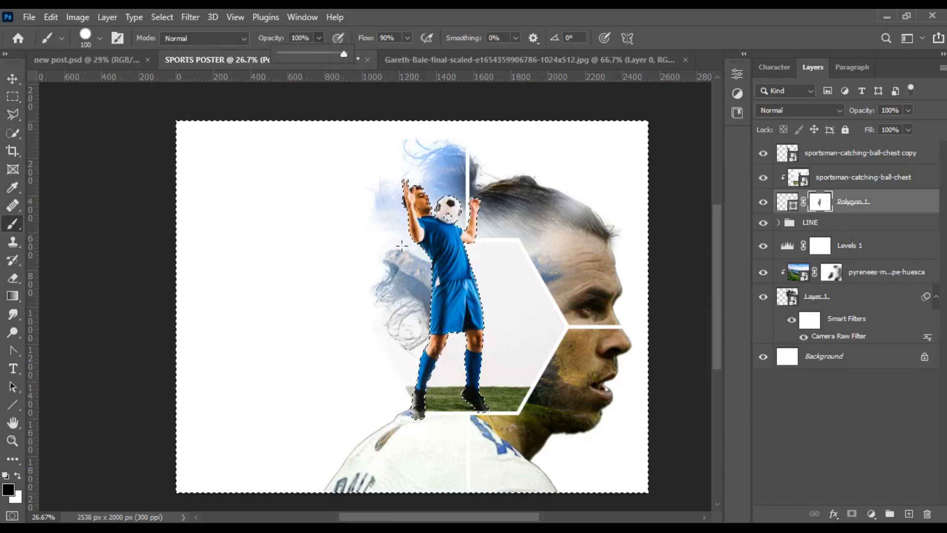
left_click(402, 245)
mouse_move(424, 289)
left_mouse_down()
mouse_move(403, 273)
mouse_move(409, 309)
left_mouse_up()
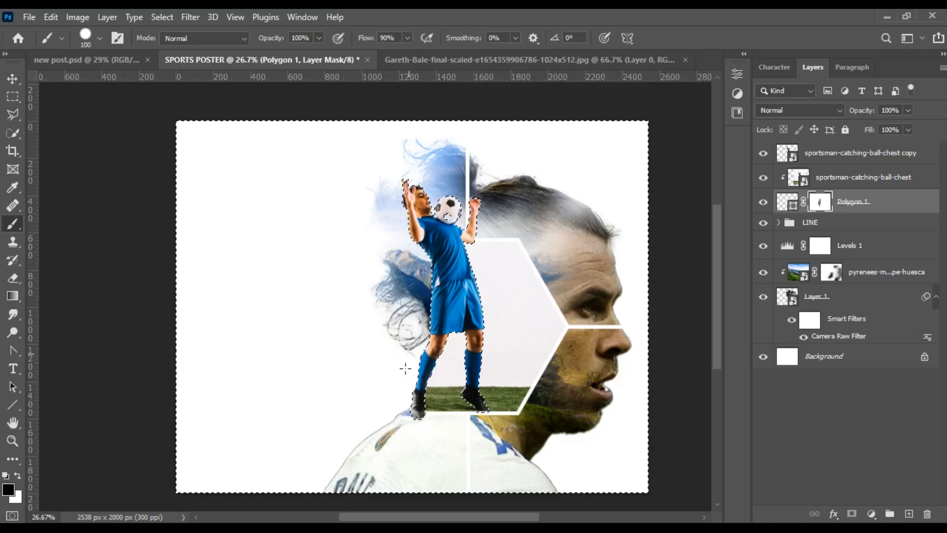
left_click(13, 79)
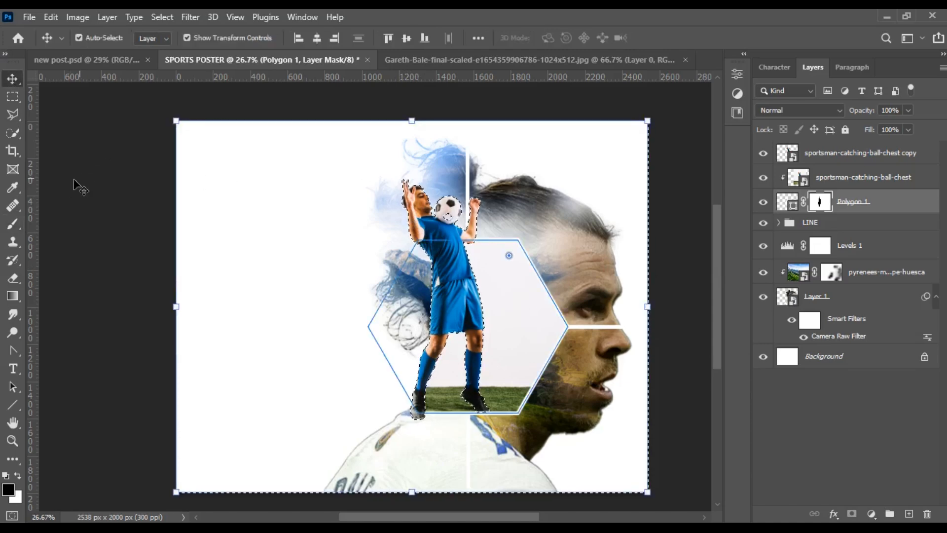
key("ctrl+d")
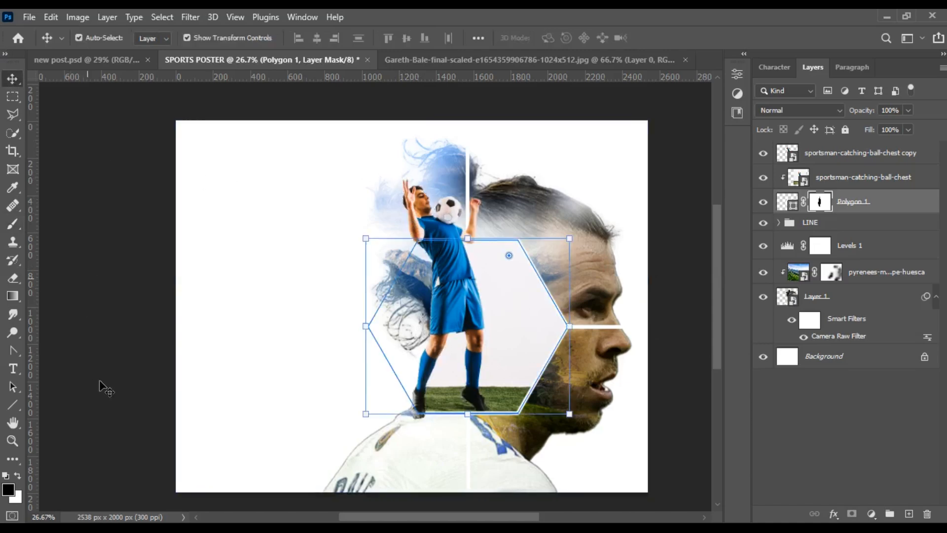
left_click(100, 381)
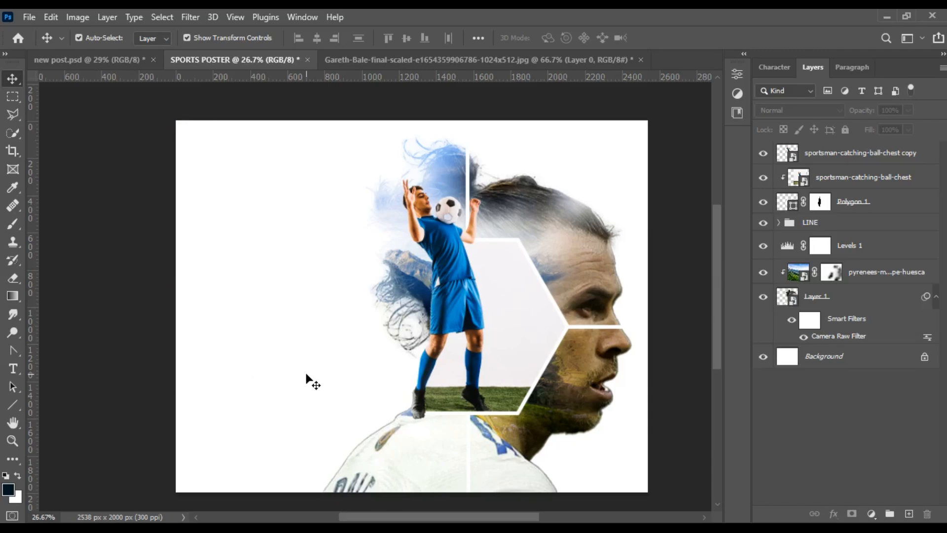
Step: Embed the soccer-players-action-professional-stadium image directly above the Background layer and enlarge it to 28.82%
scroll(538, 309, "up", 3)
scroll(577, 314, "down", 2)
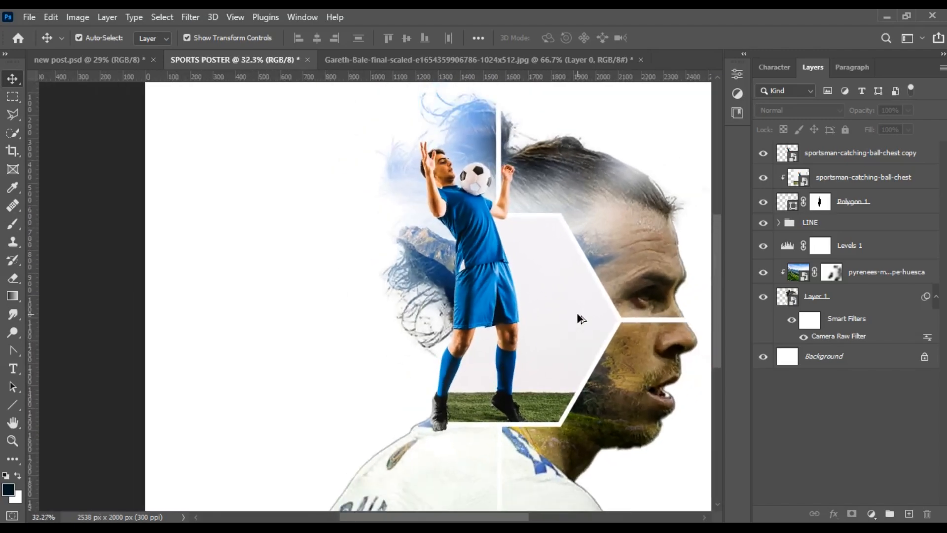
left_click_drag(471, 520, 479, 521)
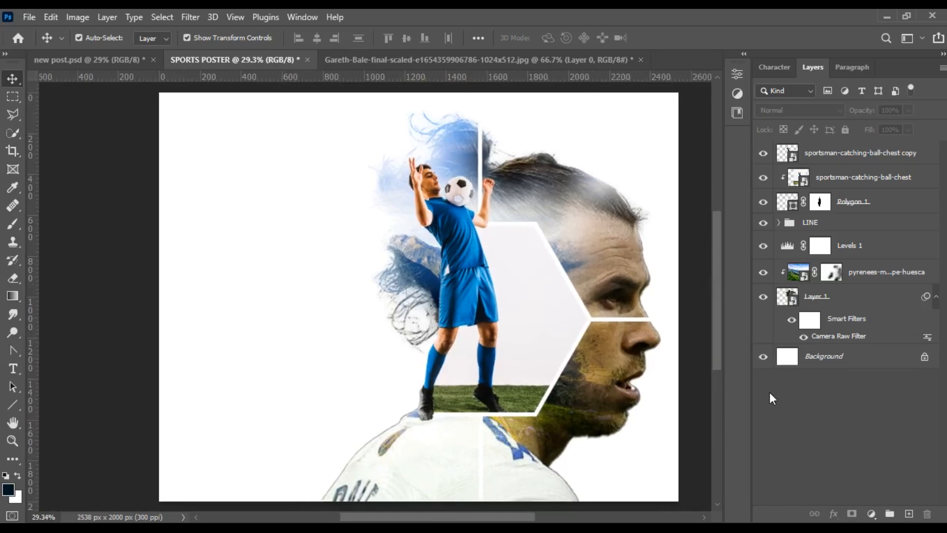
left_click(839, 359)
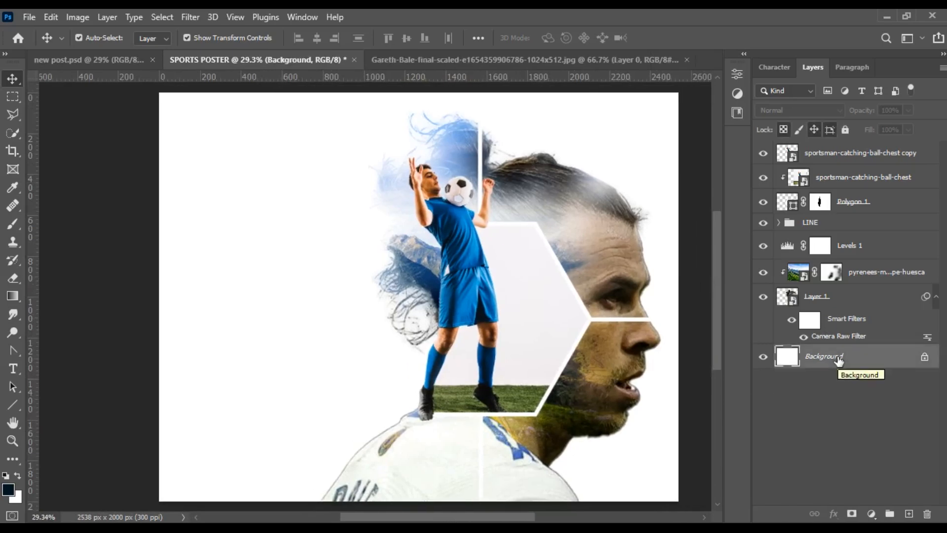
left_click(29, 17)
left_click(45, 305)
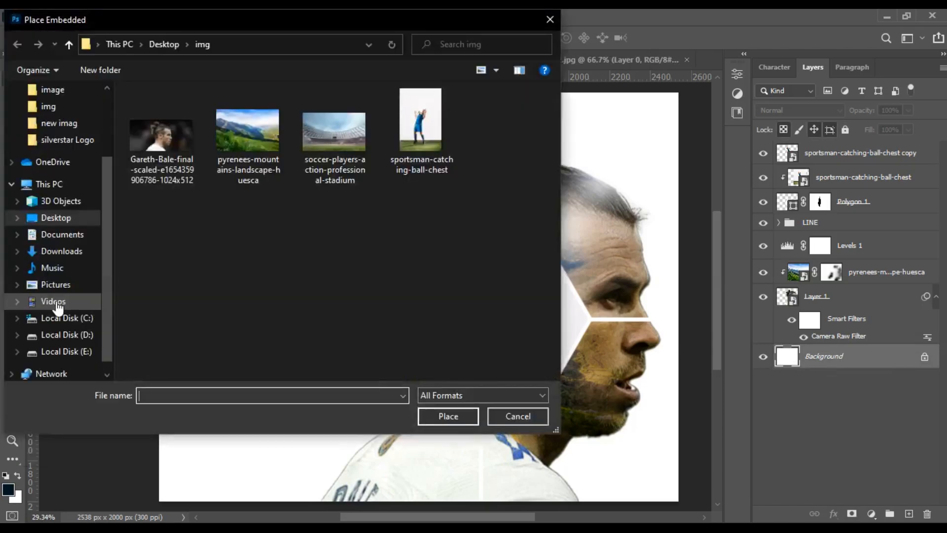
left_click(320, 141)
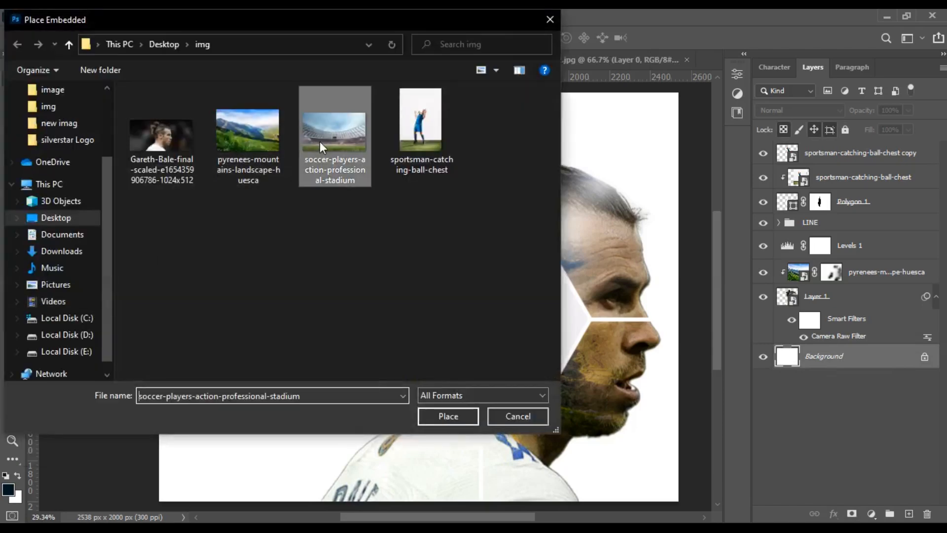
left_click(449, 417)
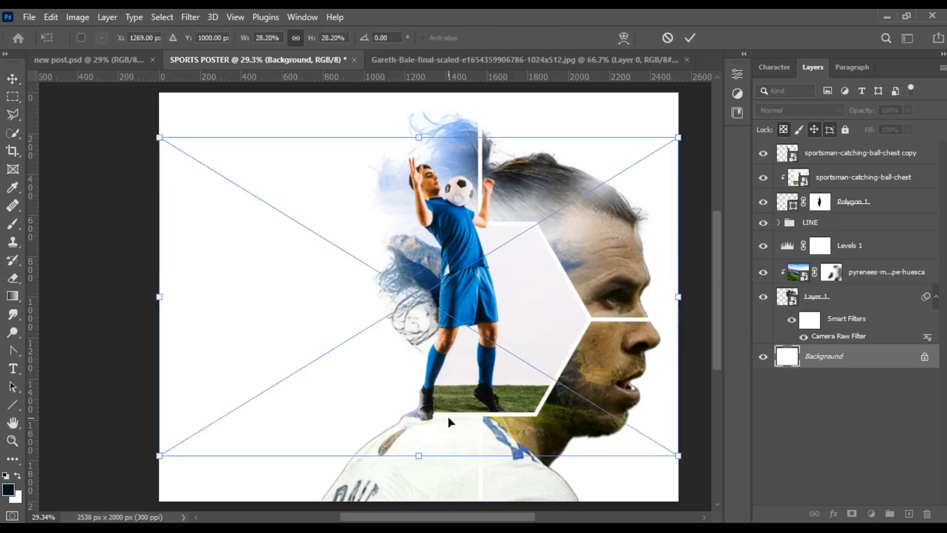
left_click_drag(420, 456, 420, 463)
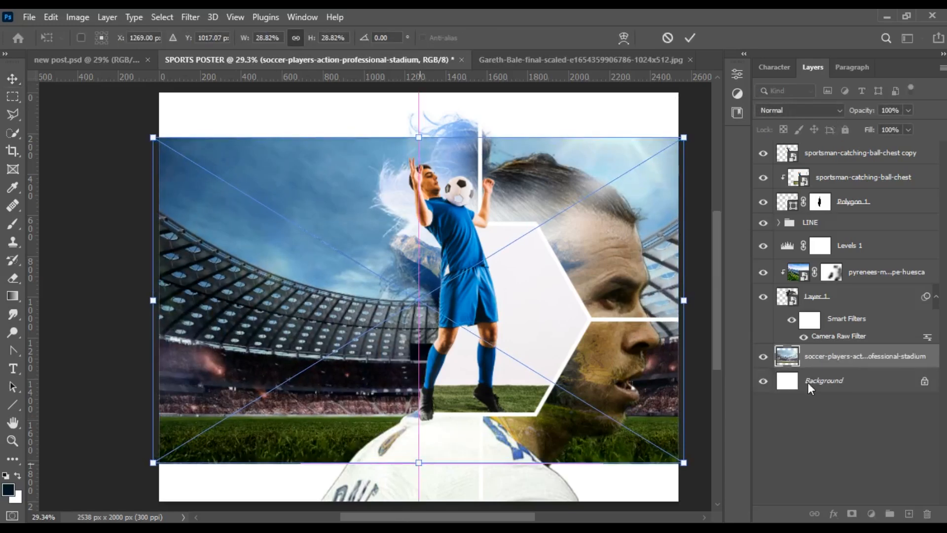
left_click(689, 38)
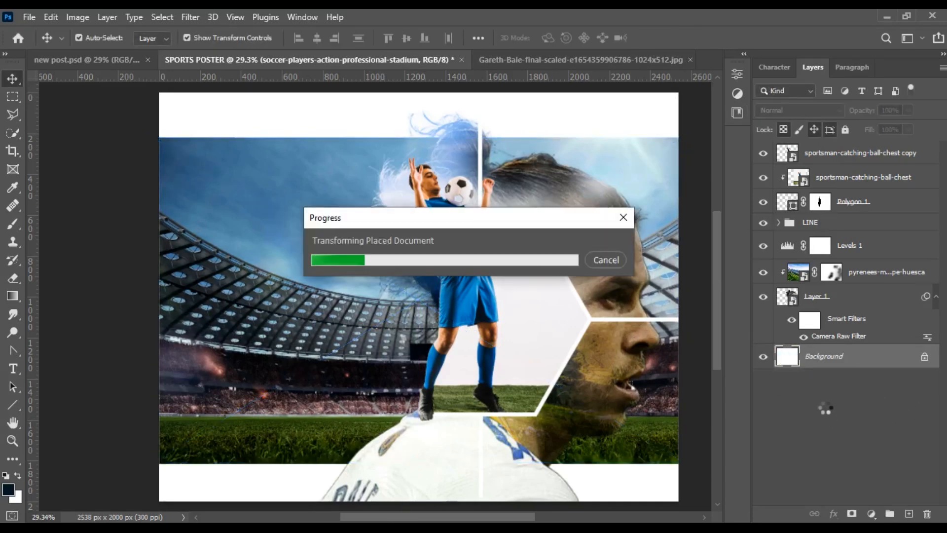
Step: Add a layer mask to the stadium image and invert it to black
left_click(853, 514)
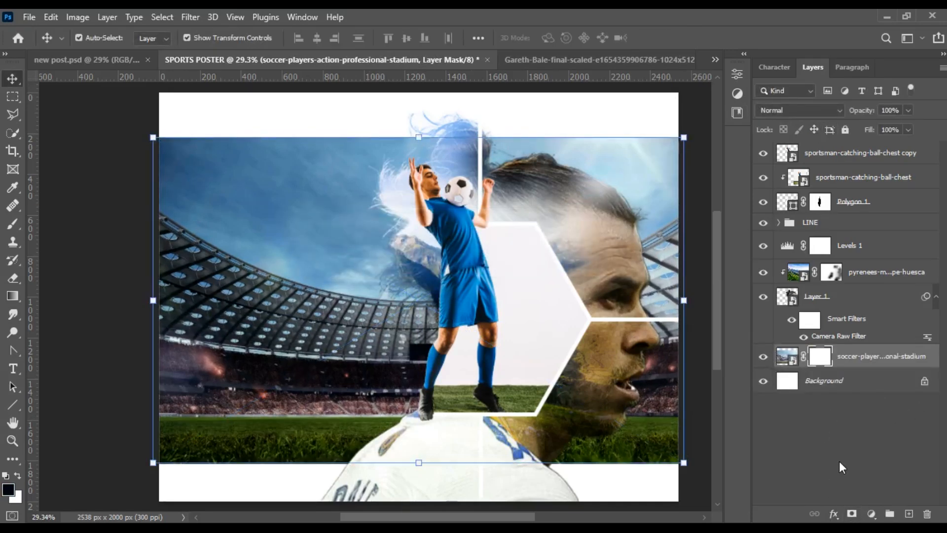
key("ctrl+i")
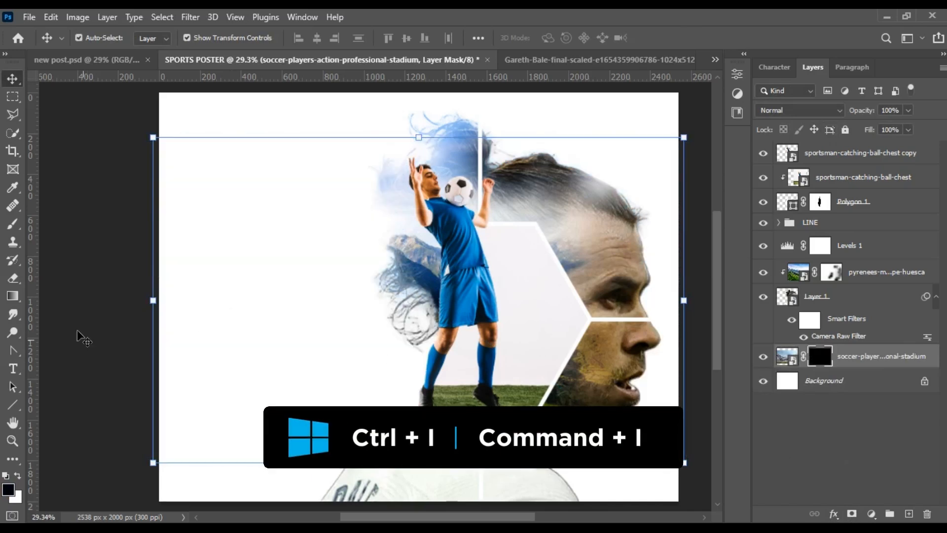
Step: Paint white on the stadium mask with the 1535 px splatter brush to reveal the stadium left of the sportsman
left_click(12, 223)
left_click(101, 39)
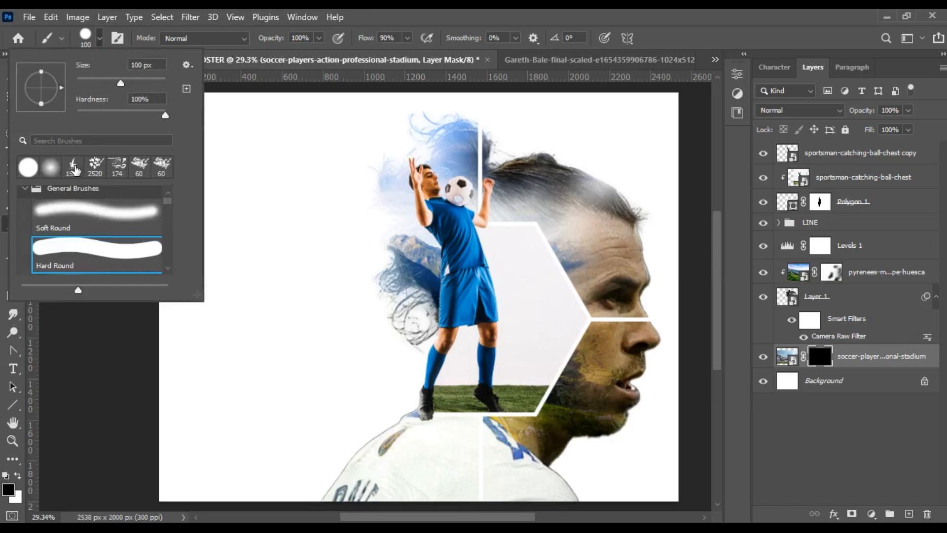
left_click(72, 168)
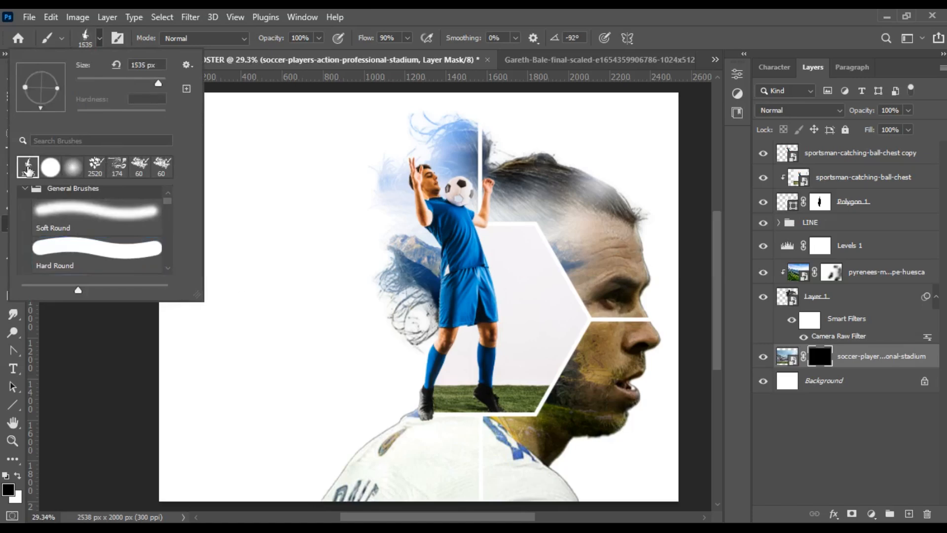
left_click(17, 477)
left_click(211, 292)
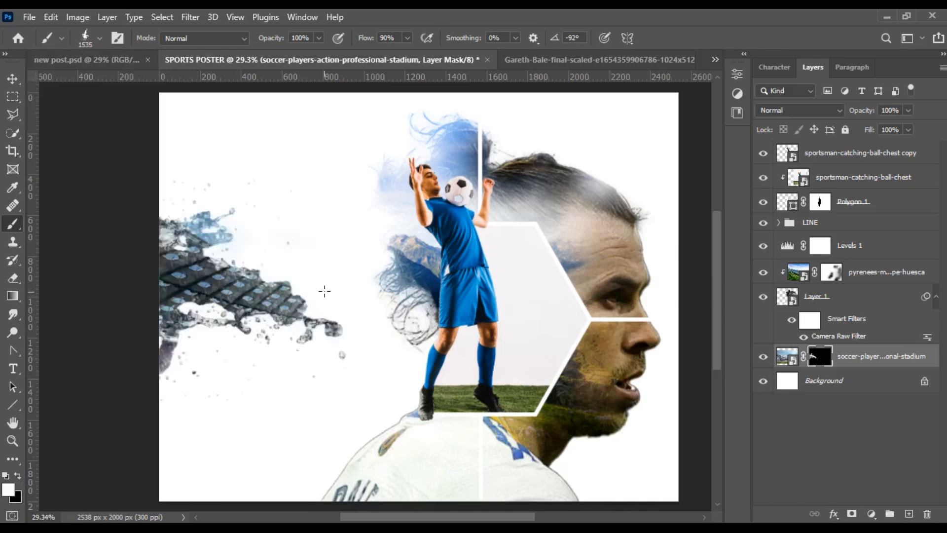
left_click(321, 269)
left_click(338, 362)
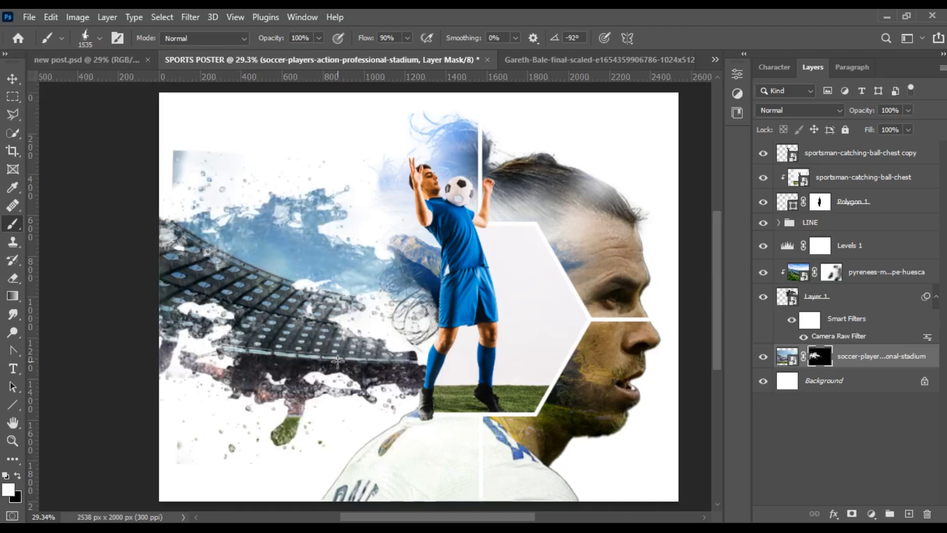
left_click(419, 363)
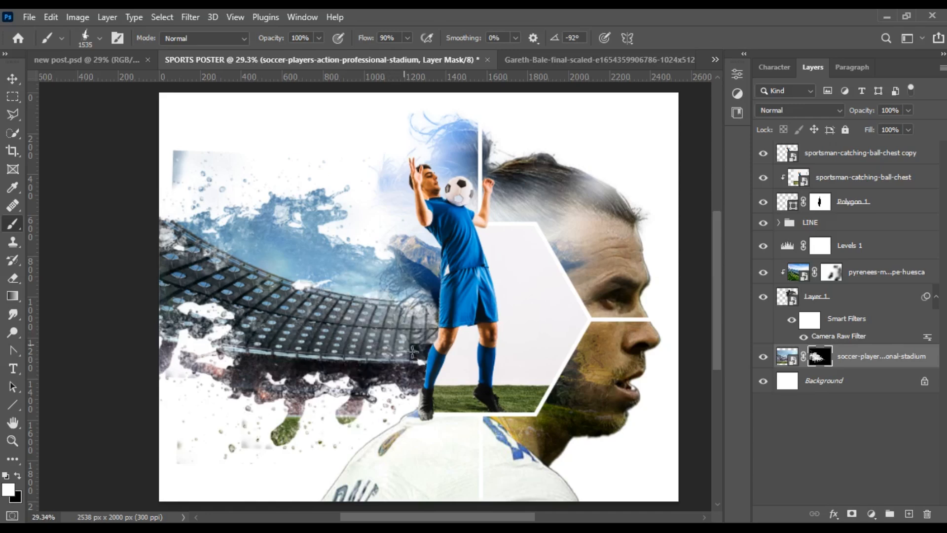
Step: Paint white splatter on the stadium mask to reveal the stadium behind the player's face and at the canvas's upper-left edge
left_click(666, 283)
left_click(668, 373)
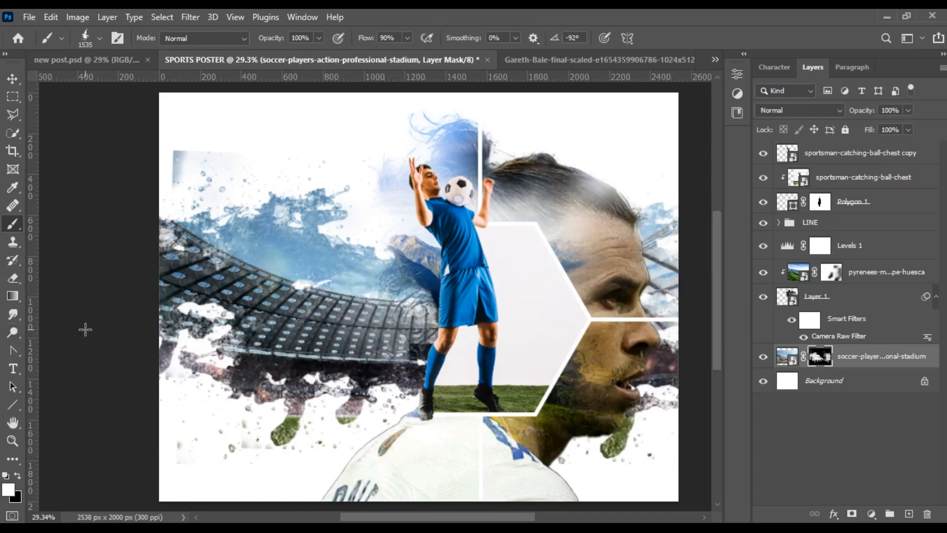
left_click(138, 187)
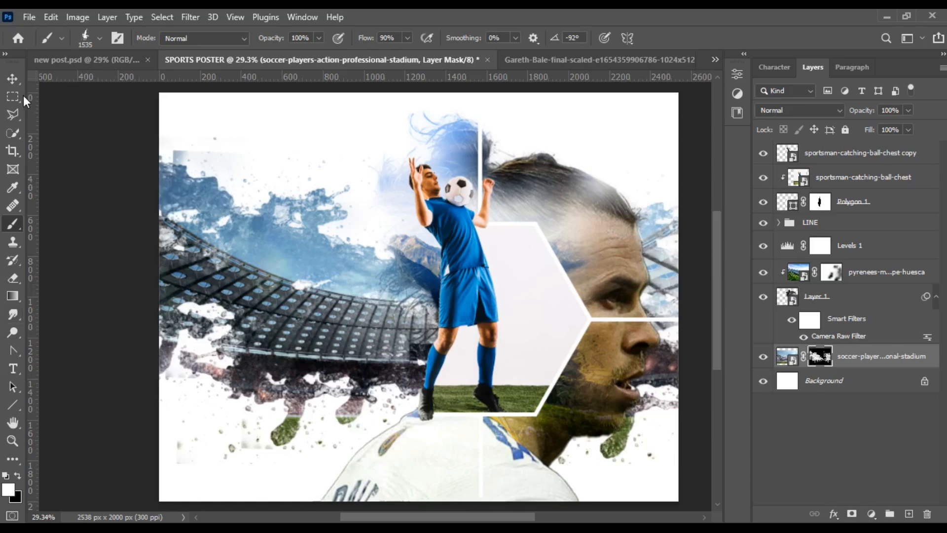
Step: Enlarge the stadium layer to 103.62% past the canvas's left edge and reduce its opacity to 50%
left_click_drag(13, 79, 55, 78)
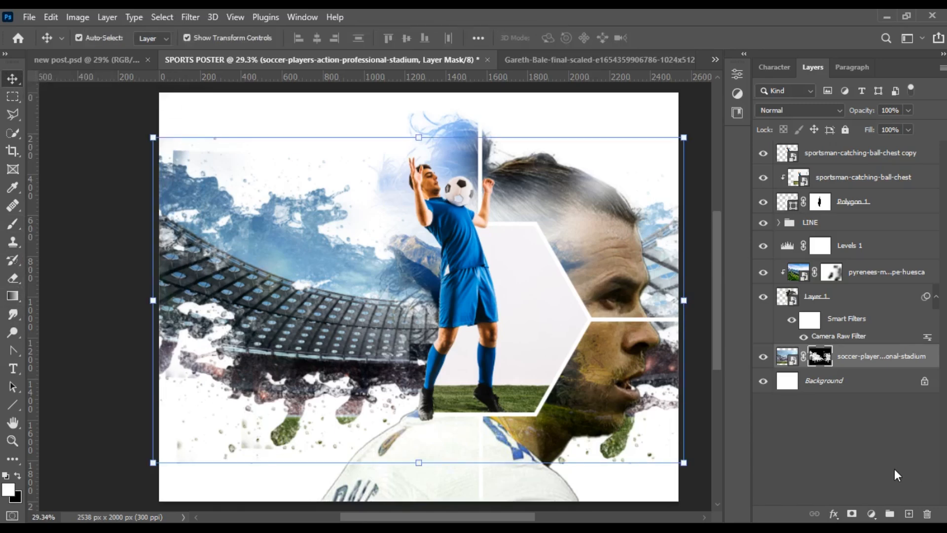
left_click_drag(152, 136, 133, 128)
left_click(908, 111)
left_click_drag(889, 128, 877, 128)
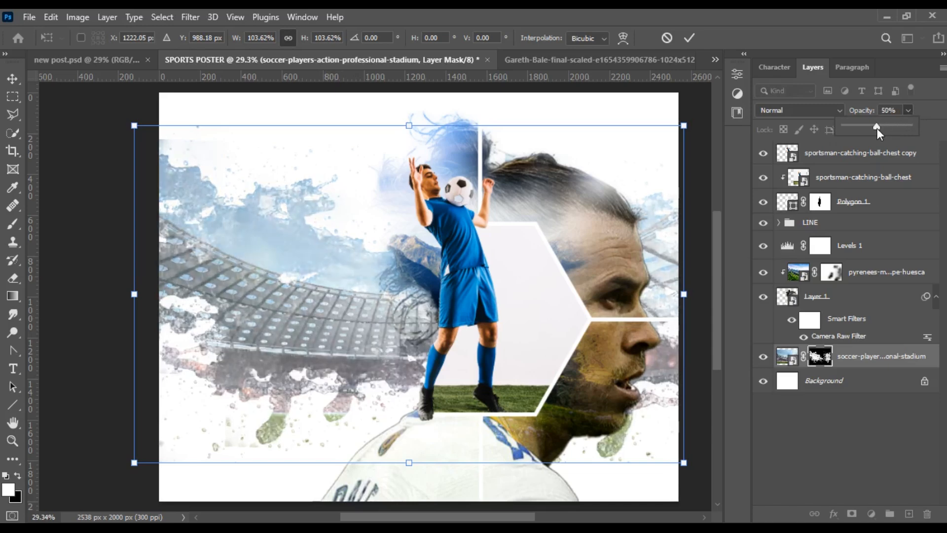
left_click(688, 38)
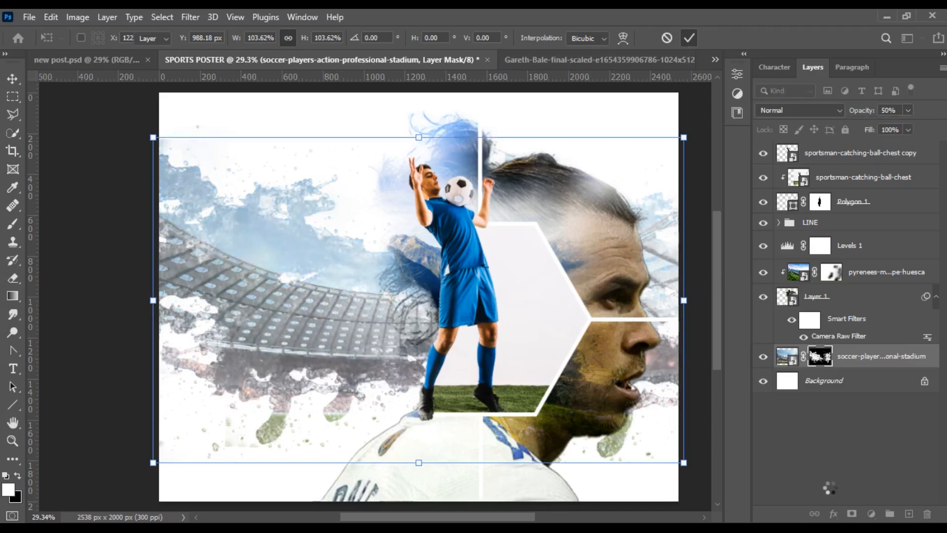
Step: Paint black splatter on the stadium mask to hide the hard image edges above and below the stands, and deselect the layer
left_click(13, 223)
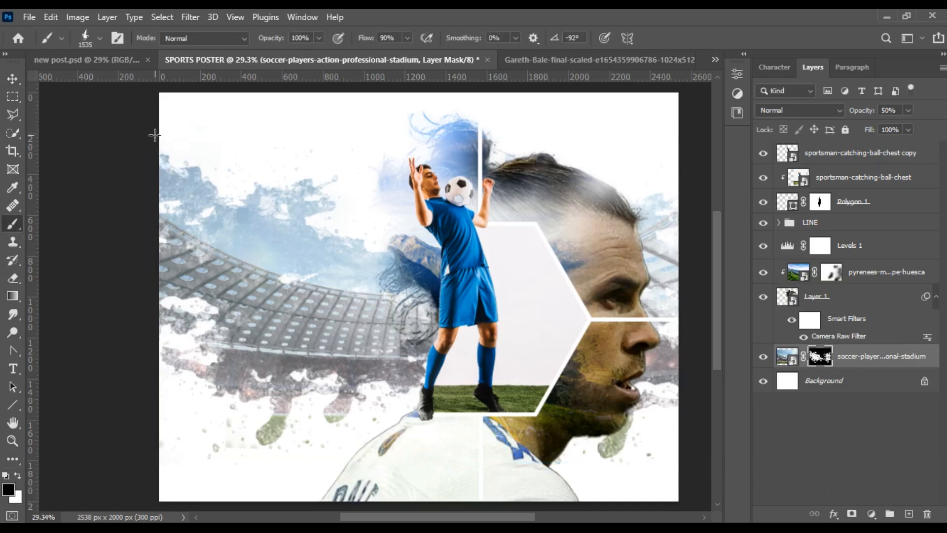
left_click(256, 467)
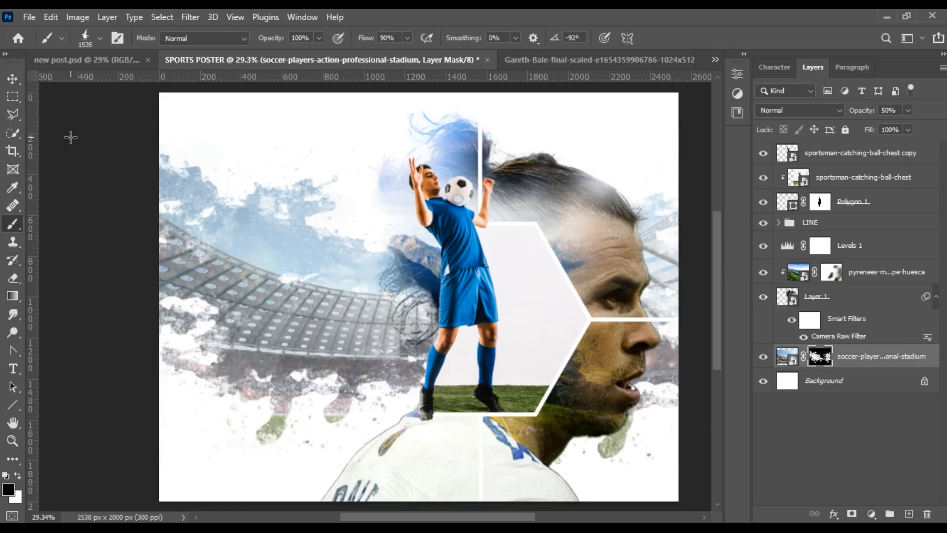
key("v")
left_click(91, 250)
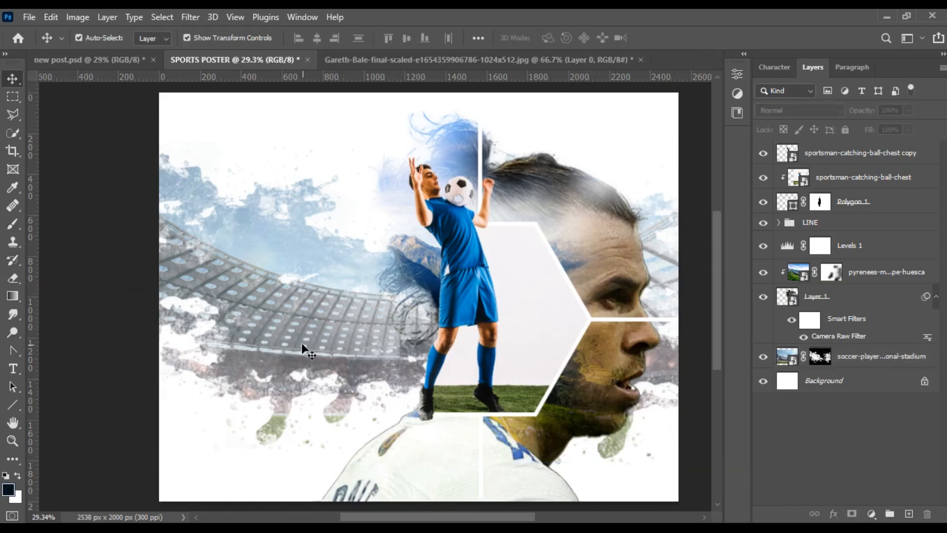
Step: Embed the high_quality_lens_flares image, scale it to 10.97% and place it over the sportsman
left_click(29, 17)
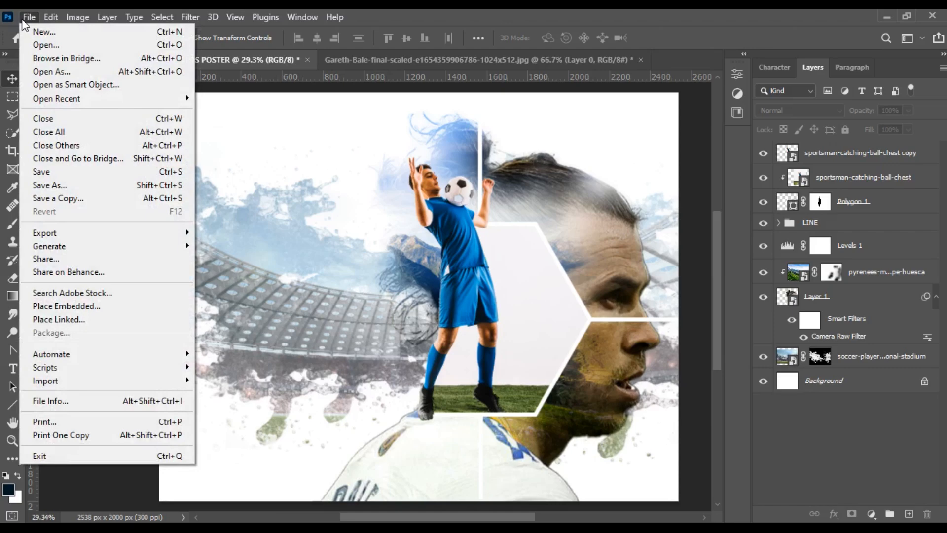
left_click(53, 306)
left_click(58, 133)
left_click(161, 158)
left_click(444, 417)
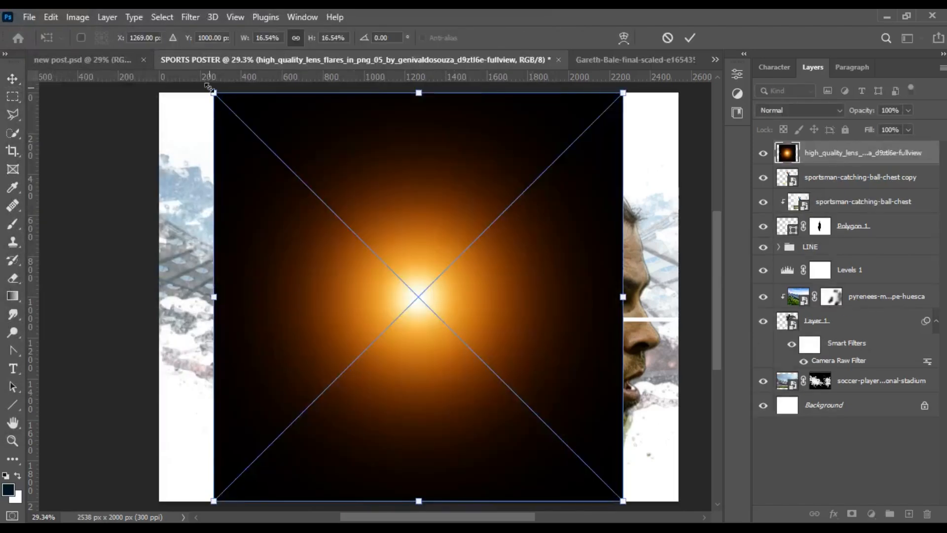
left_click_drag(208, 87, 344, 223)
left_click_drag(481, 414, 417, 302)
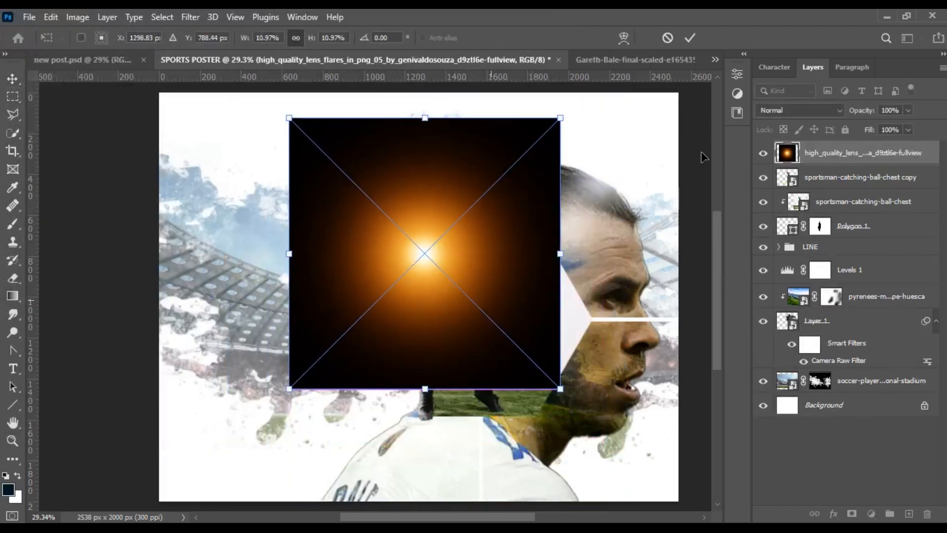
left_click(690, 37)
Step: Set the lens flare to Screen blending, move it slightly up behind the sportsman's back and lower its opacity a little
left_click(789, 110)
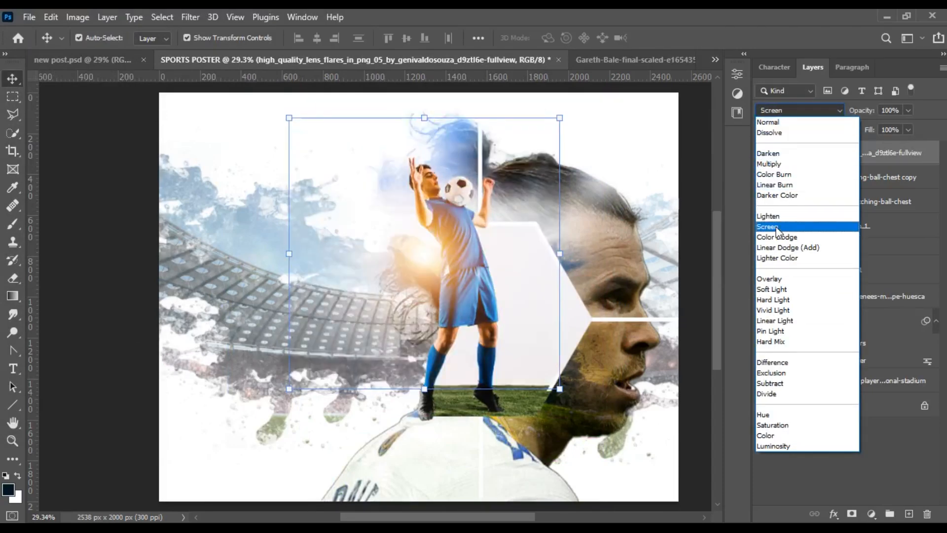
left_click(770, 227)
left_click_drag(417, 267, 417, 257)
left_click(908, 110)
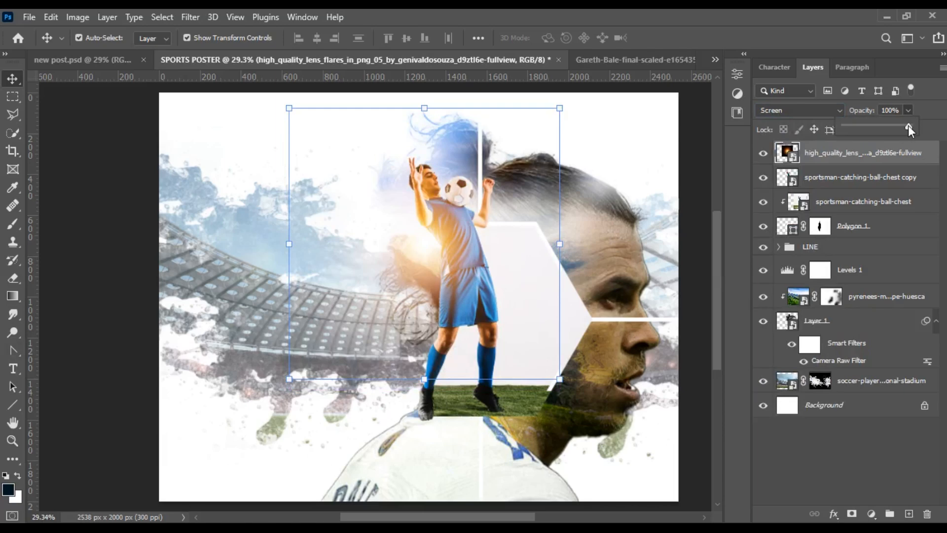
left_click_drag(907, 125, 902, 125)
left_click(90, 372)
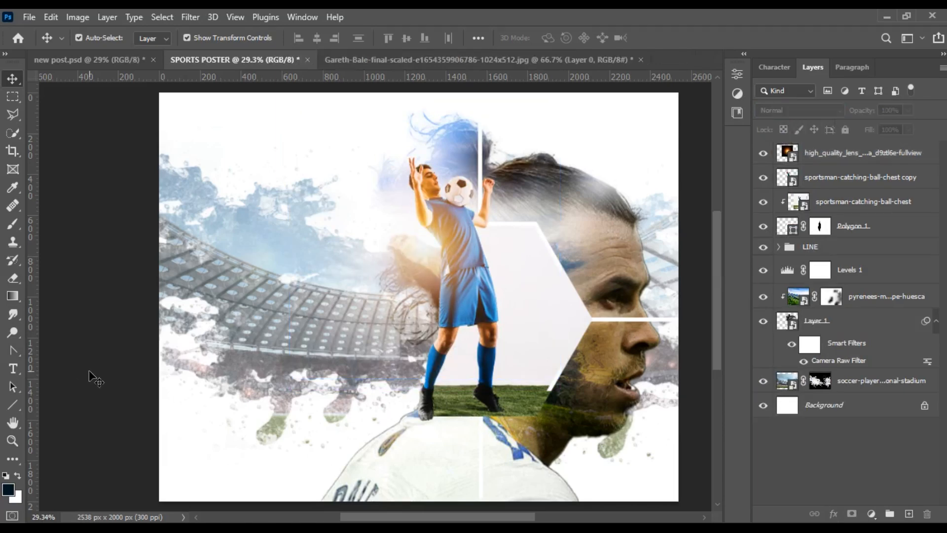
Step: Add a Levels adjustment above all layers with shadow input 33 and midtones 0.81
left_click(872, 514)
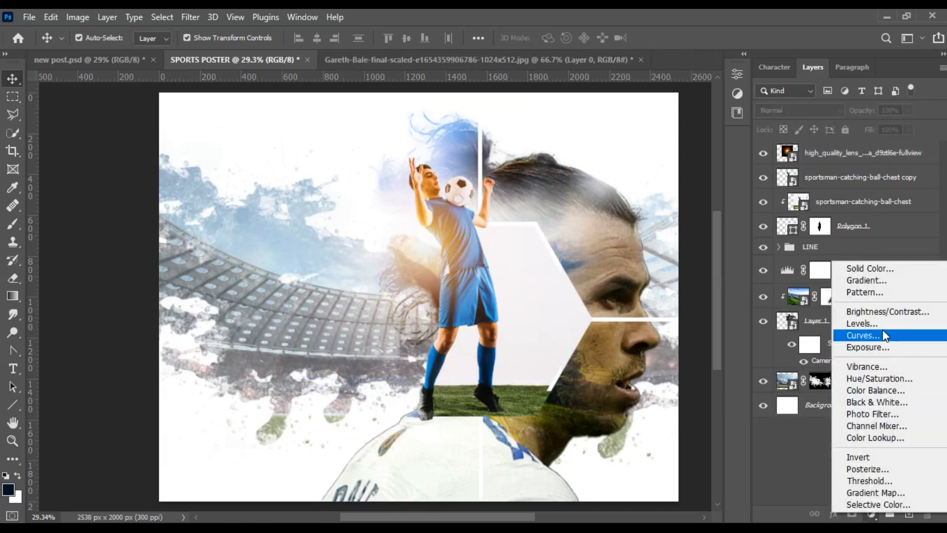
left_click(884, 314)
left_click_drag(629, 214, 638, 214)
left_click_drag(551, 215, 570, 215)
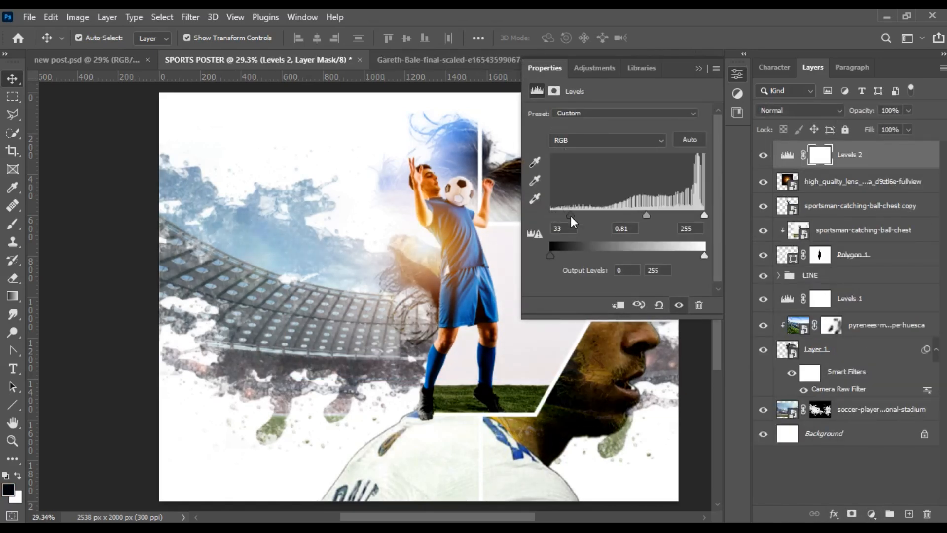
left_click(84, 175)
scroll(409, 247, "down", 1)
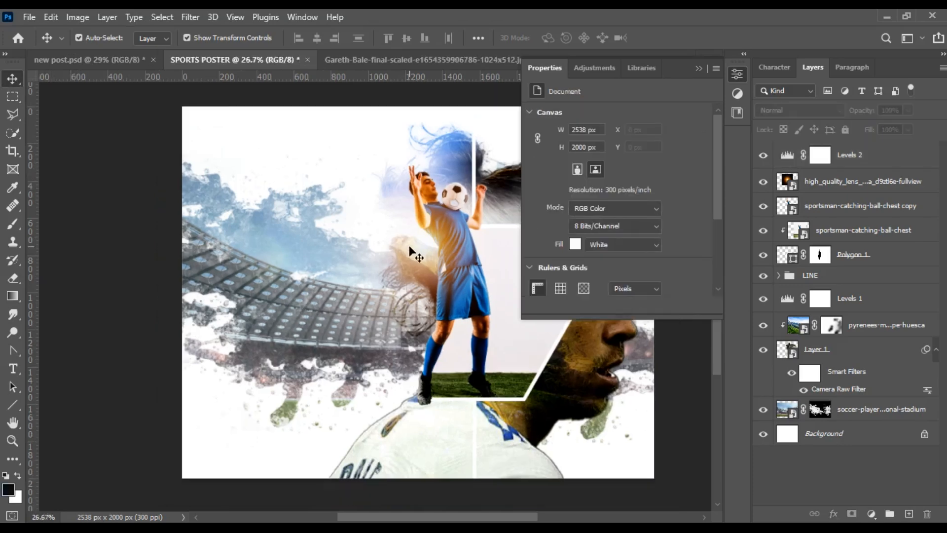
left_click(700, 70)
scroll(442, 244, "down", 1)
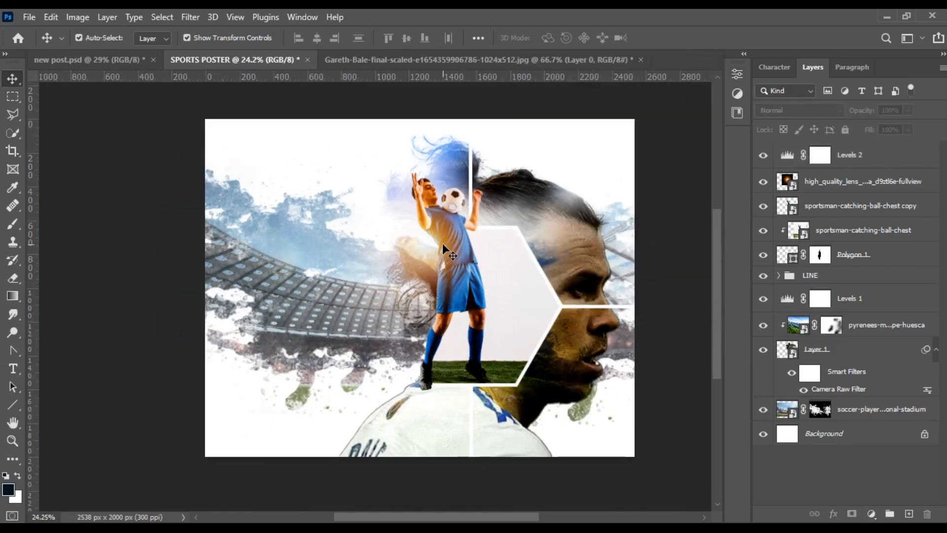
Step: Try white and black splatter strokes on the mountain layer's mask around the player's jaw and neck
left_click(820, 409)
key("b")
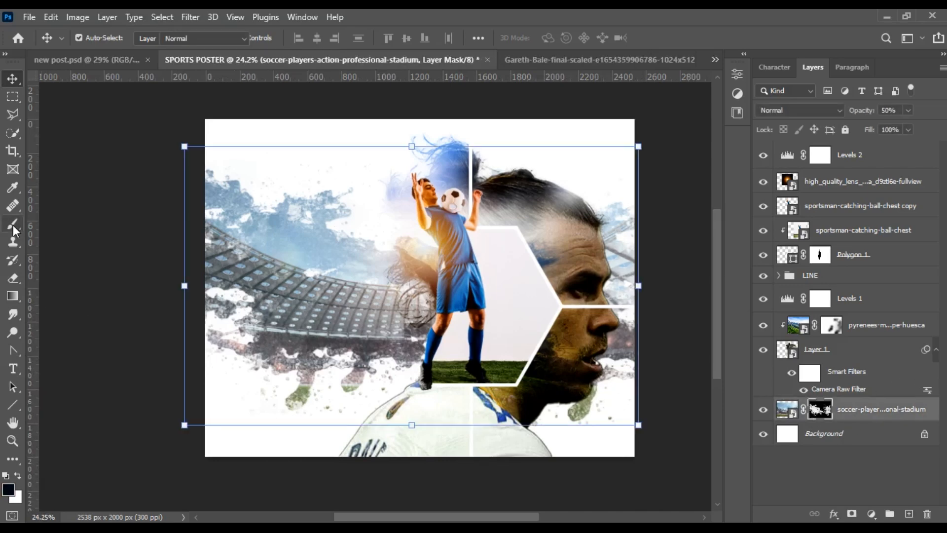
left_click(21, 475)
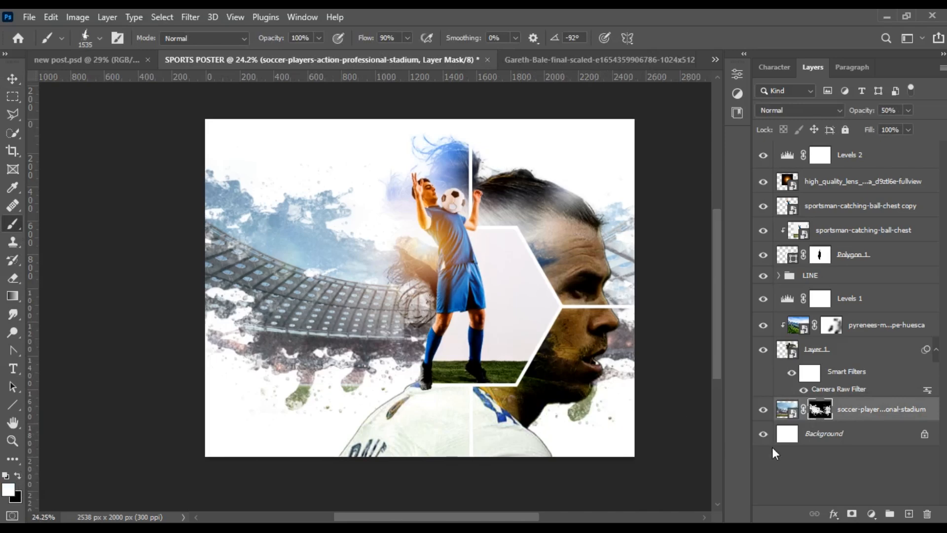
left_click(832, 325)
left_click(589, 396)
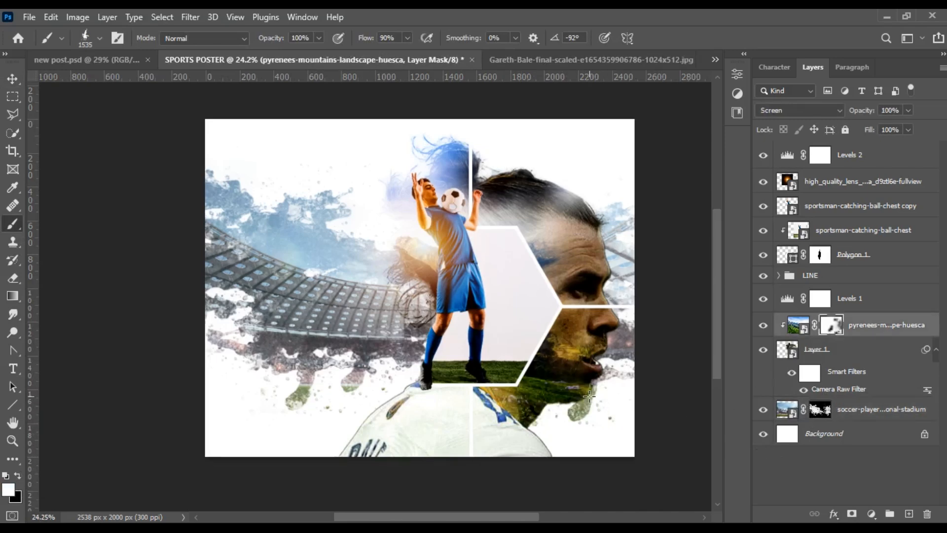
key("ctrl+z")
left_click(20, 475)
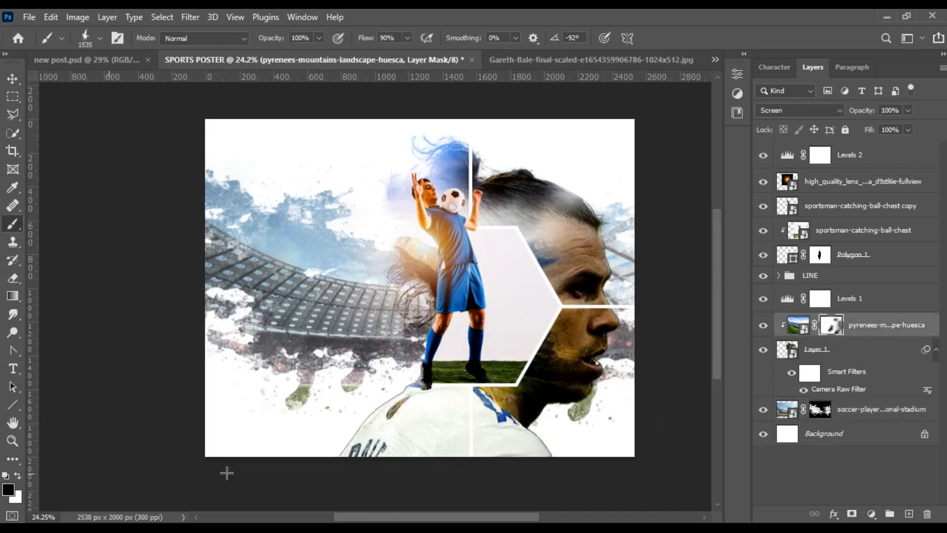
left_click_drag(590, 401, 583, 399)
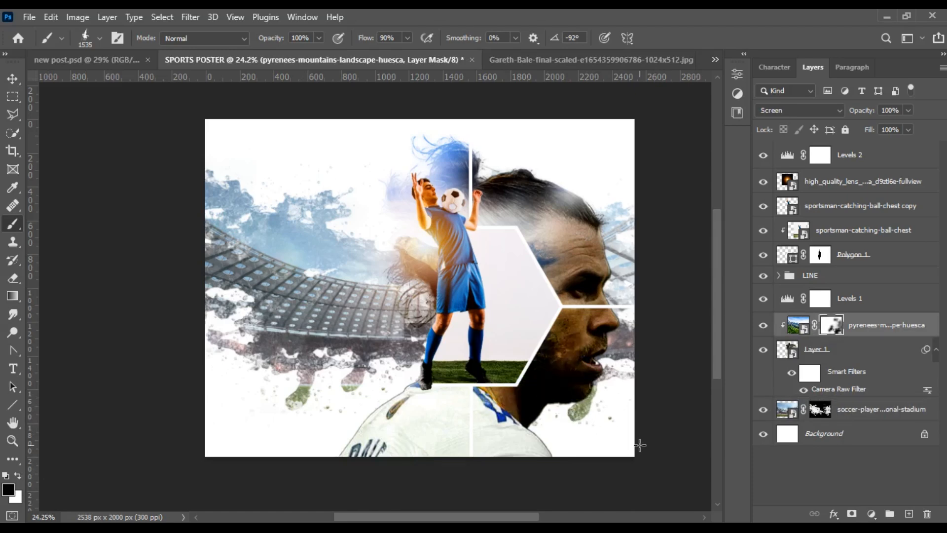
key("ctrl+z")
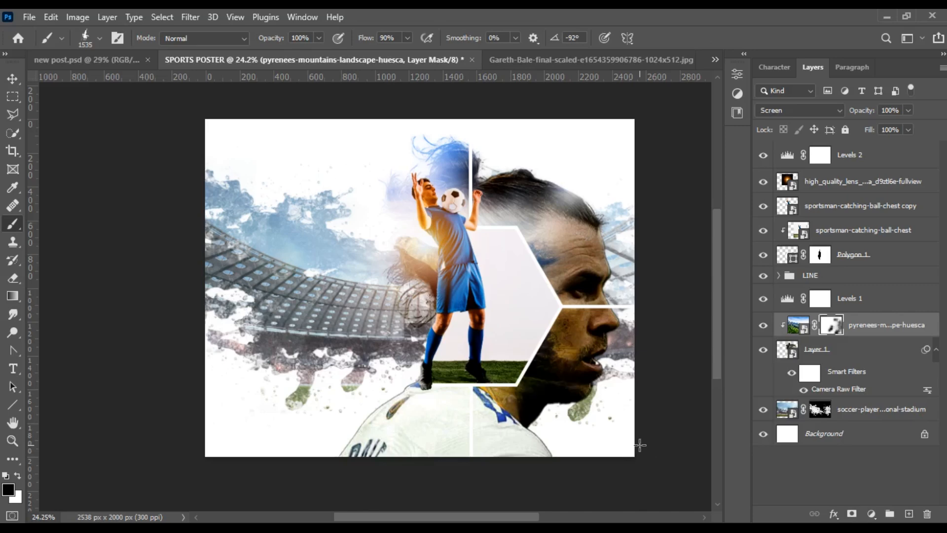
Step: Paste the copied LET YOU text artwork from new post.psd above the Levels 2 layer
left_click(13, 79)
left_click(123, 271)
scroll(238, 194, "up", 3)
left_click(219, 237)
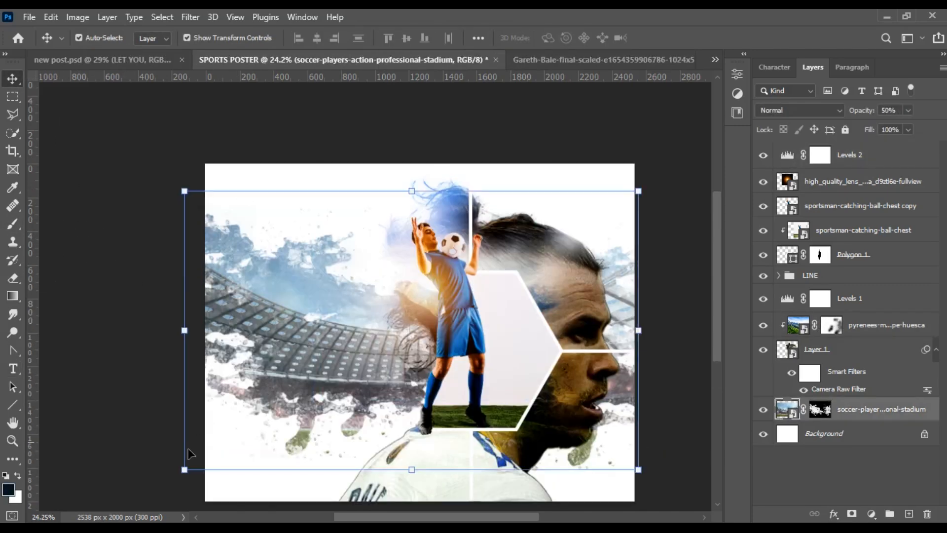
left_click(197, 424)
scroll(714, 253, "up", 4)
left_click(848, 159)
key("ctrl")
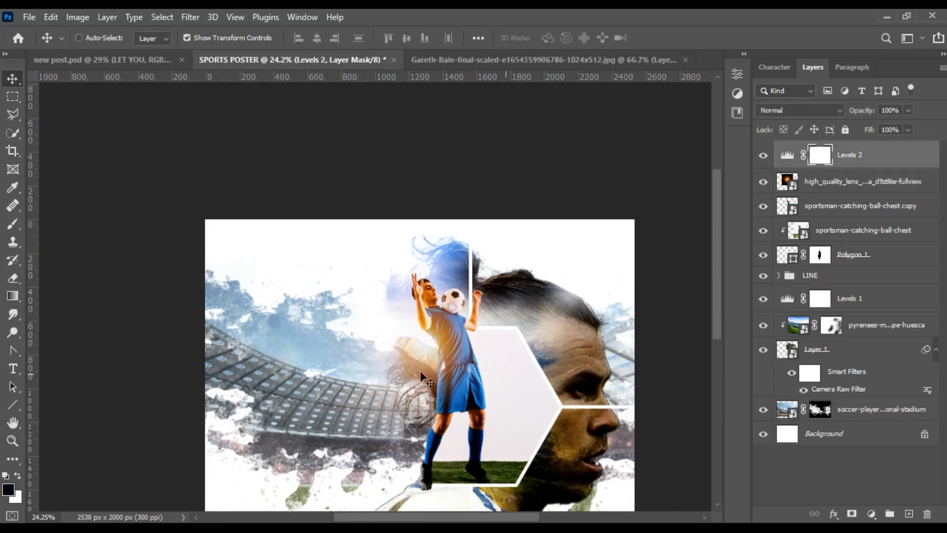
key("ctrl+v")
Step: Scale the NEVER LET YOU DOWN text to 116.07% and place it over the stadium beside the sportsman
left_click_drag(428, 351, 343, 383)
left_click_drag(266, 344, 242, 327)
left_click_drag(330, 379, 337, 385)
left_click(691, 39)
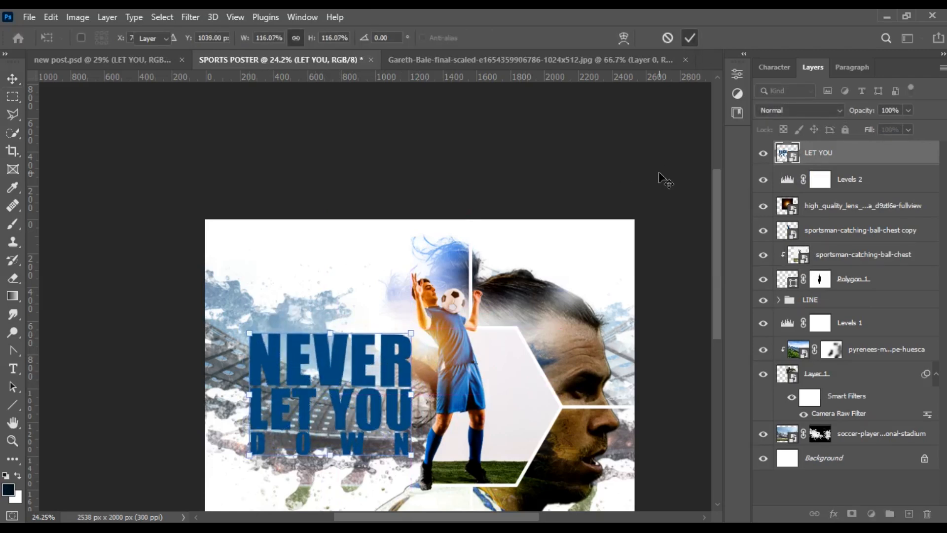
scroll(662, 179, "down", 2)
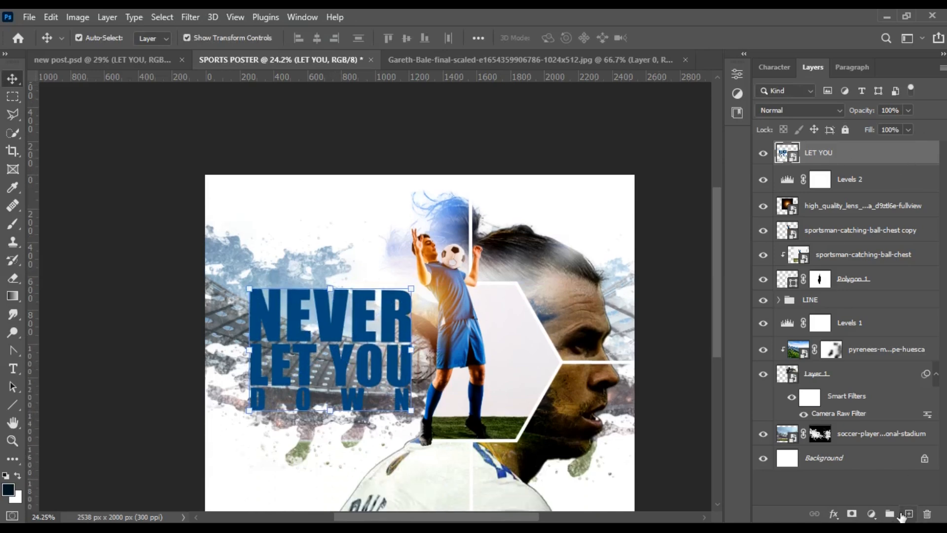
Step: Add a new layer clipped to the NEVER LET YOU DOWN text and choose the Soft Round brush
left_click(902, 516)
left_click(12, 223)
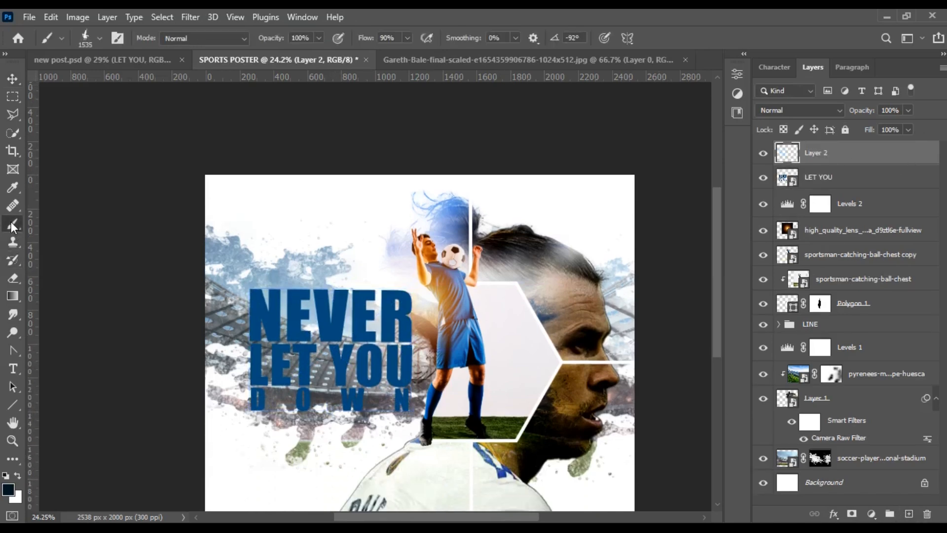
left_click(99, 38)
left_click(73, 166)
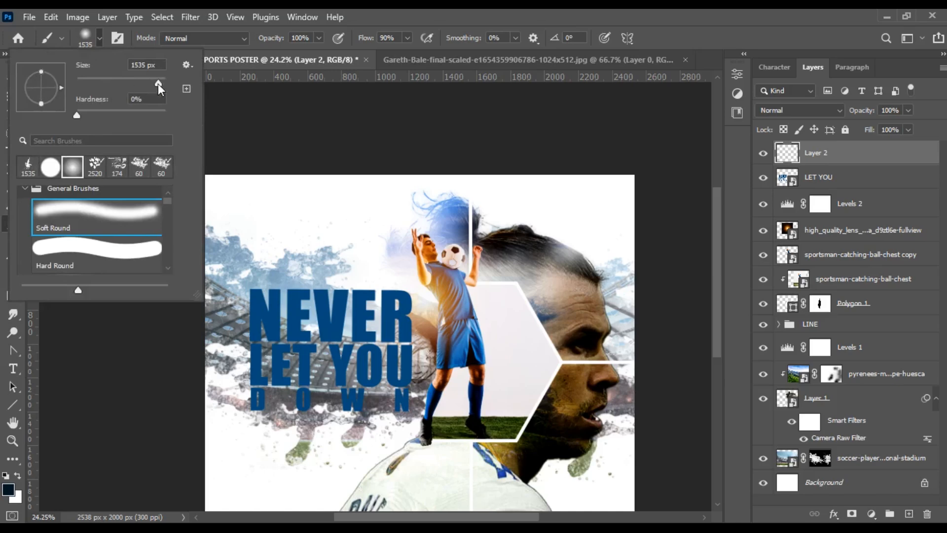
left_click(248, 288)
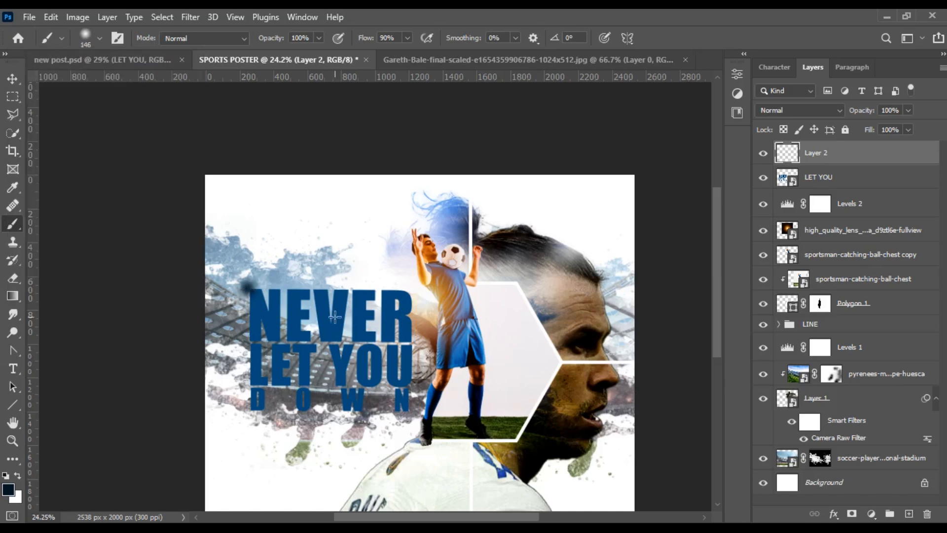
key("ctrl+z")
right_click(815, 161)
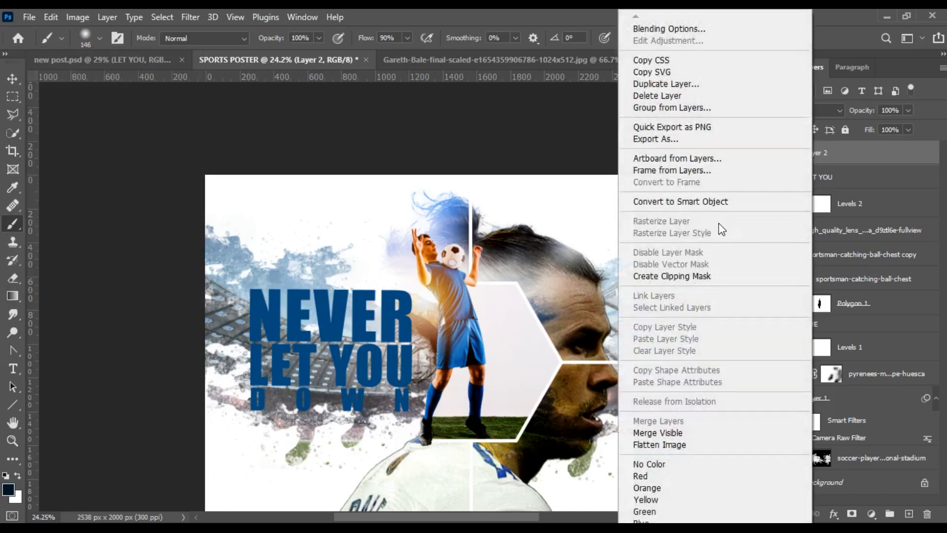
left_click(703, 274)
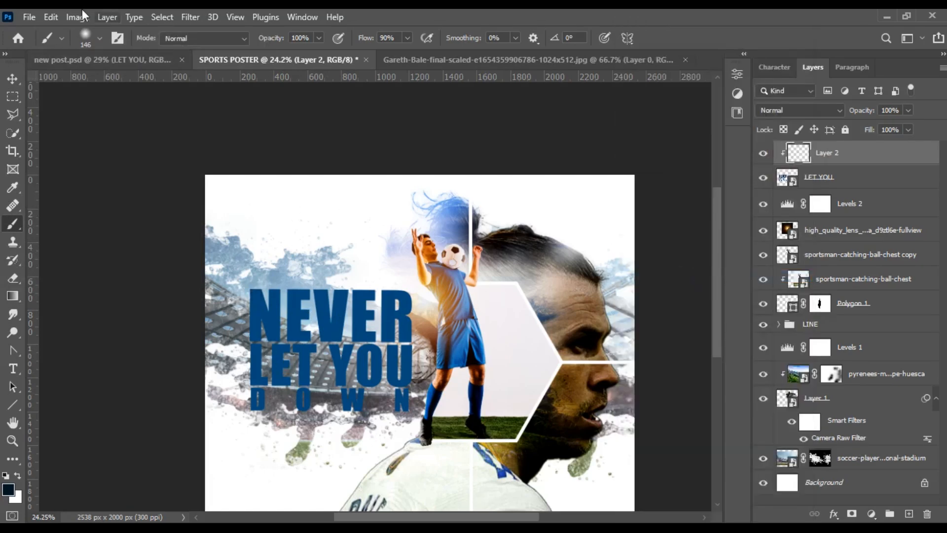
Step: Paint dark shading onto parts of the NEVER LET YOU DOWN text with a 480 px soft brush on the clipped layer
left_click(100, 37)
left_click_drag(132, 83, 156, 83)
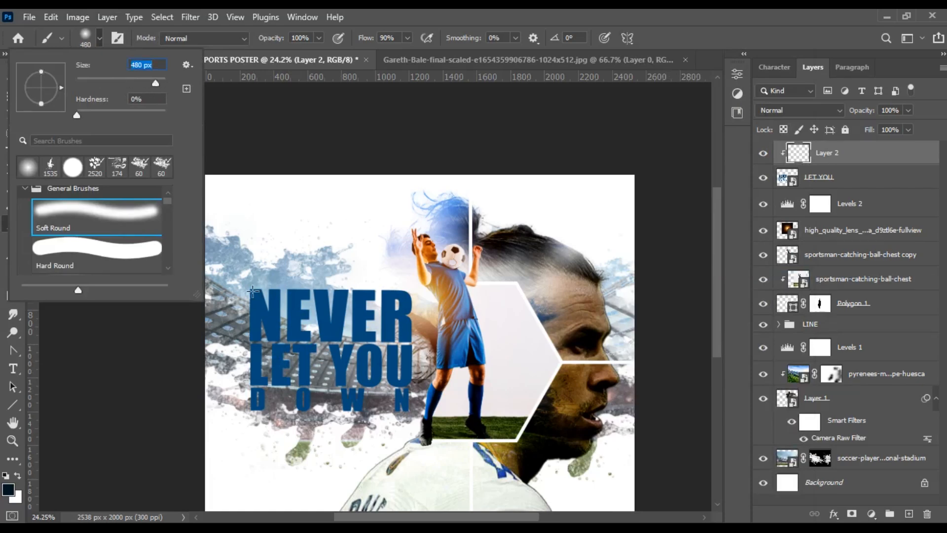
left_click(252, 291)
left_click_drag(352, 290, 351, 289)
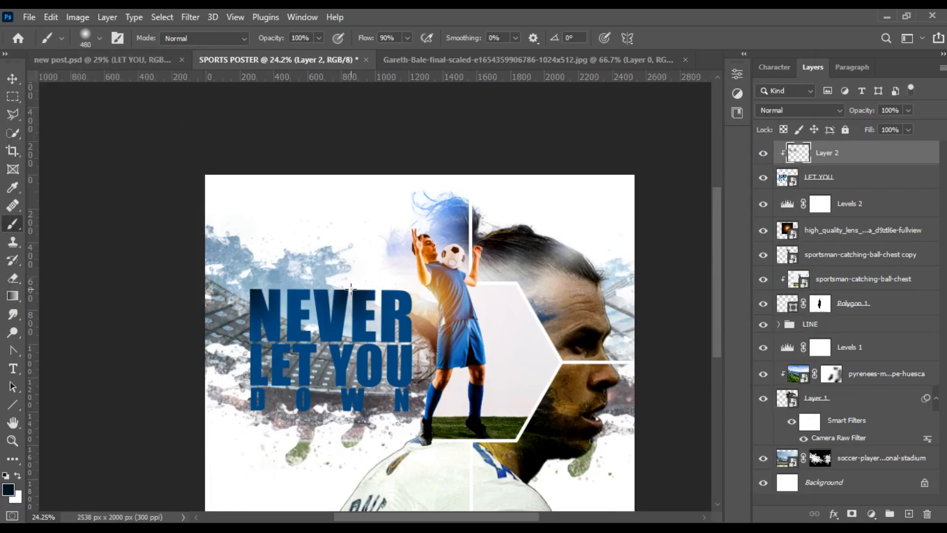
left_click_drag(400, 382, 409, 374)
left_click_drag(322, 397, 330, 377)
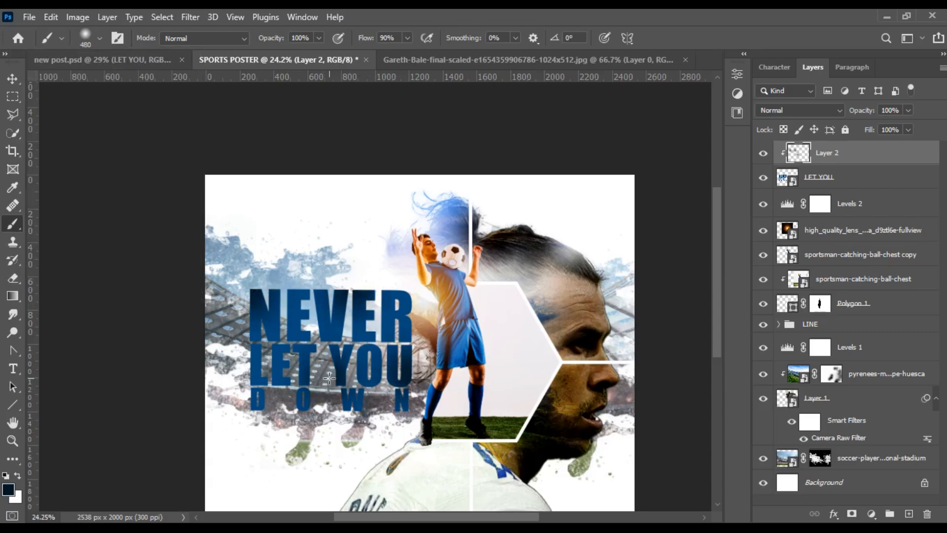
left_click_drag(241, 414, 245, 413)
scroll(284, 445, "down", 1)
key("v")
left_click(150, 254)
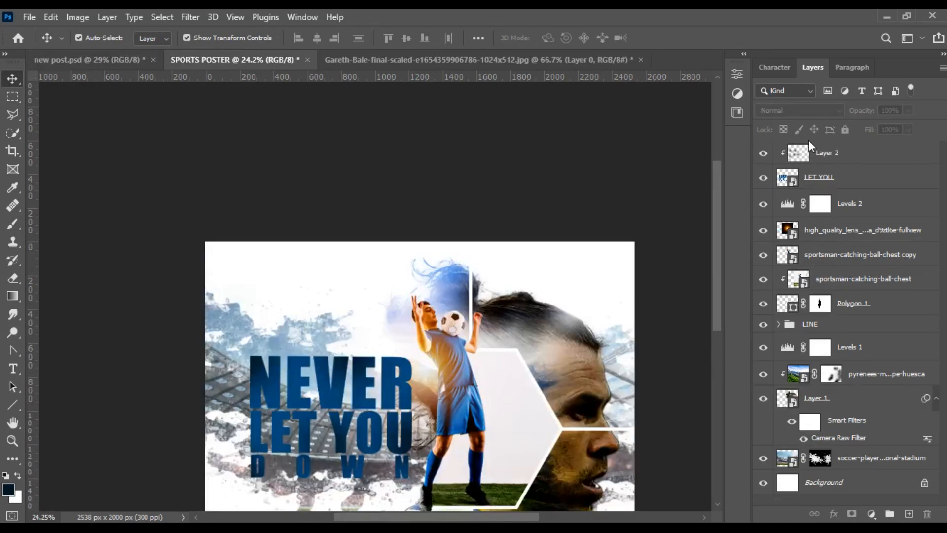
Step: Add two pairs of thin blue vertical bars above Layer 2, at the poster's upper-left and lower-right corners
scroll(450, 313, "down", 3)
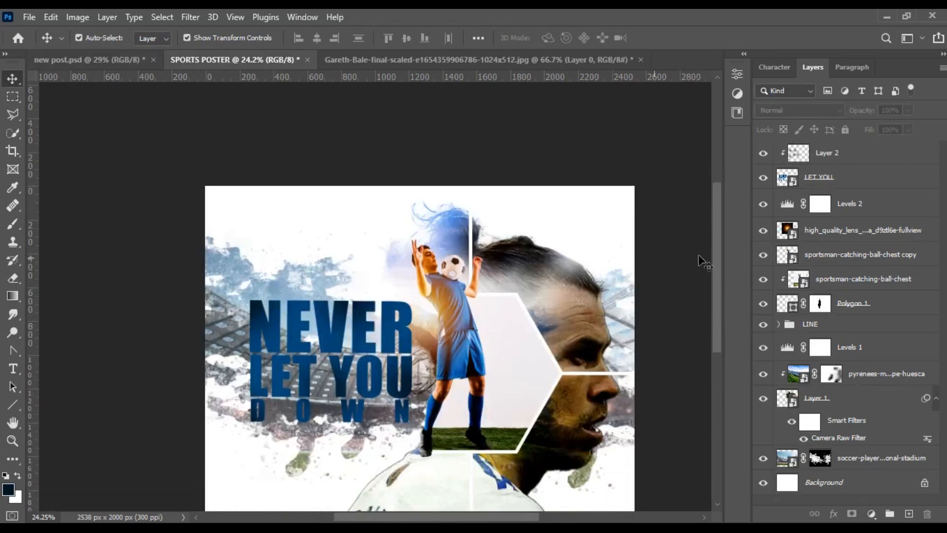
left_click(826, 154)
scroll(499, 317, "down", 2)
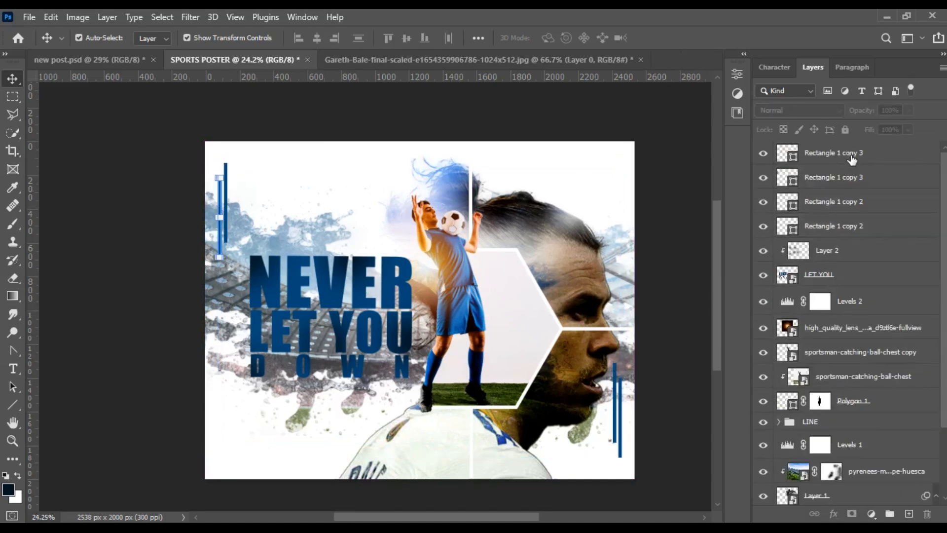
Step: Add a row of six small blue squares above the bar layers and place it in the poster's upper-right corner
left_click(852, 157)
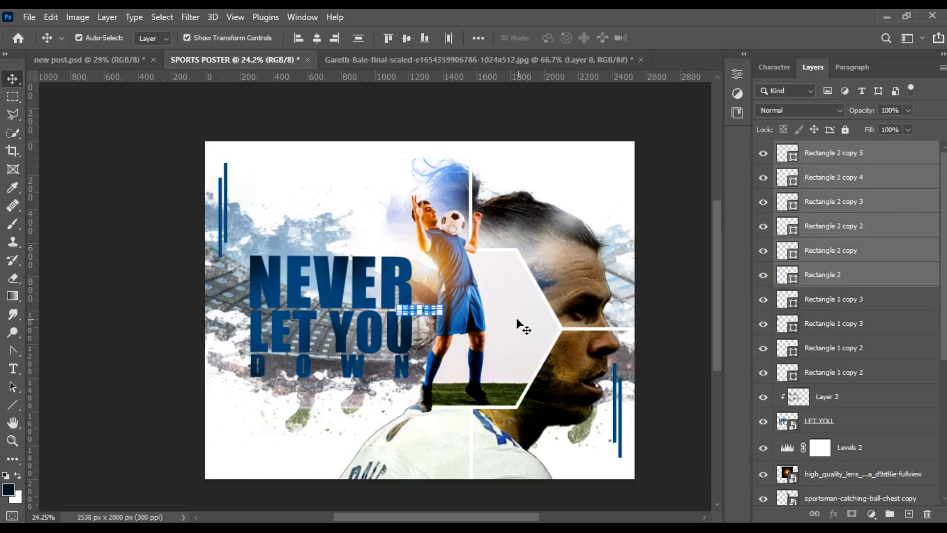
scroll(247, 302, "up", 1)
scroll(246, 302, "up", 1)
left_click_drag(503, 517, 565, 518)
scroll(263, 313, "up", 2)
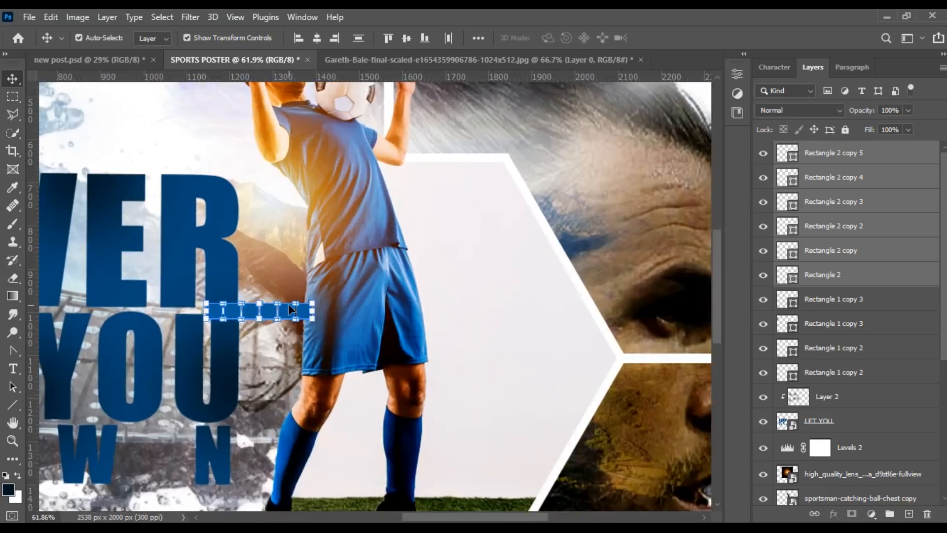
left_click_drag(275, 315, 635, 142)
scroll(648, 189, "up", 4)
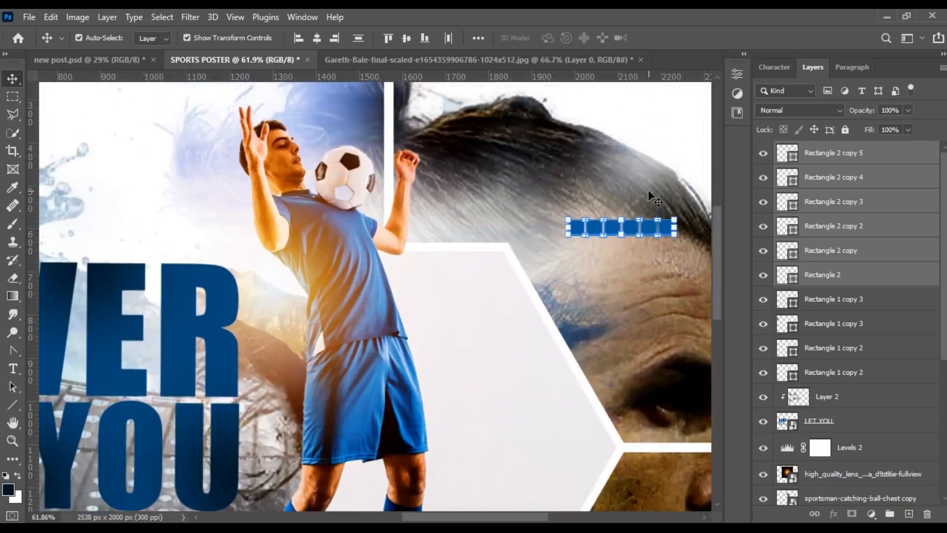
left_click_drag(632, 288, 658, 108)
scroll(563, 478, "right", 5)
left_click_drag(500, 115, 542, 105)
left_click(695, 260)
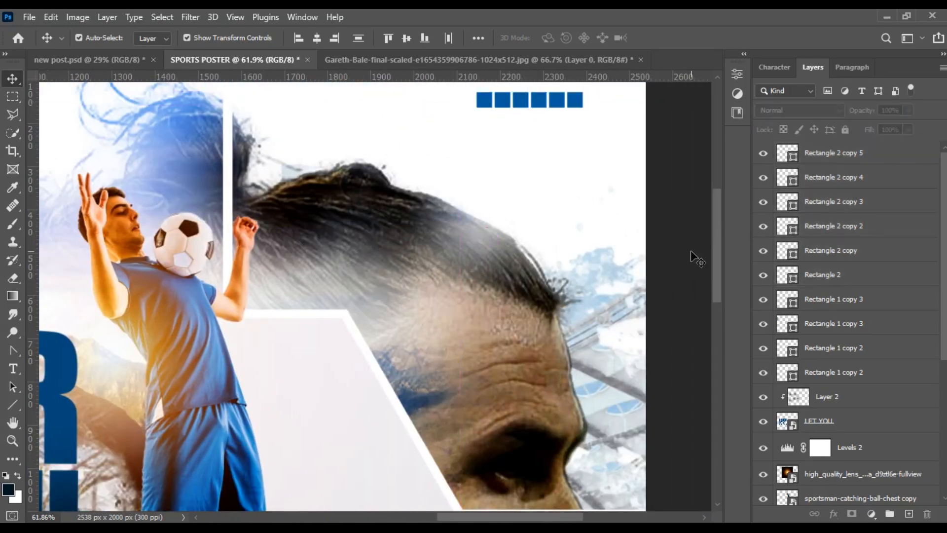
Step: Bring in the GARETH BALE text as the top layer and place it below the title near the poster's bottom edge
scroll(580, 270, "down", 2)
scroll(577, 270, "down", 2)
scroll(503, 334, "down", 2)
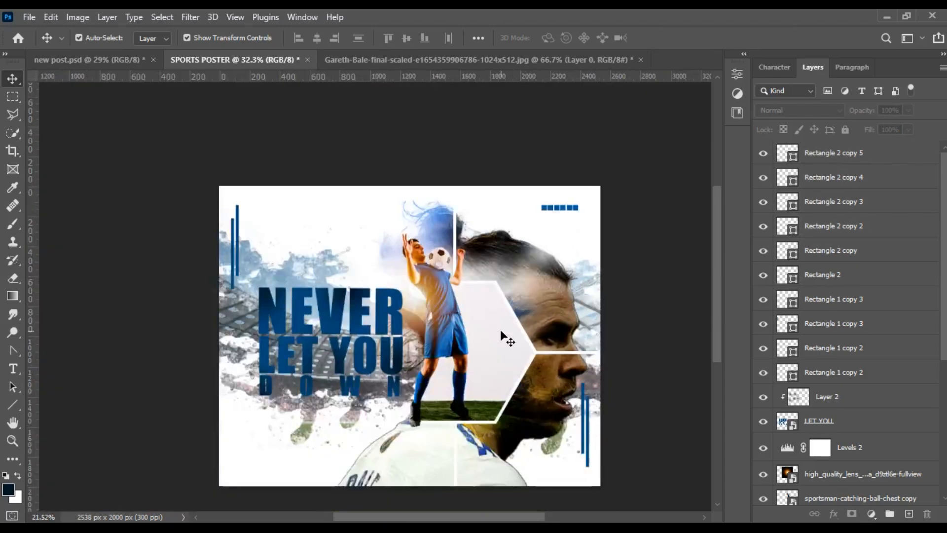
scroll(504, 334, "down", 3)
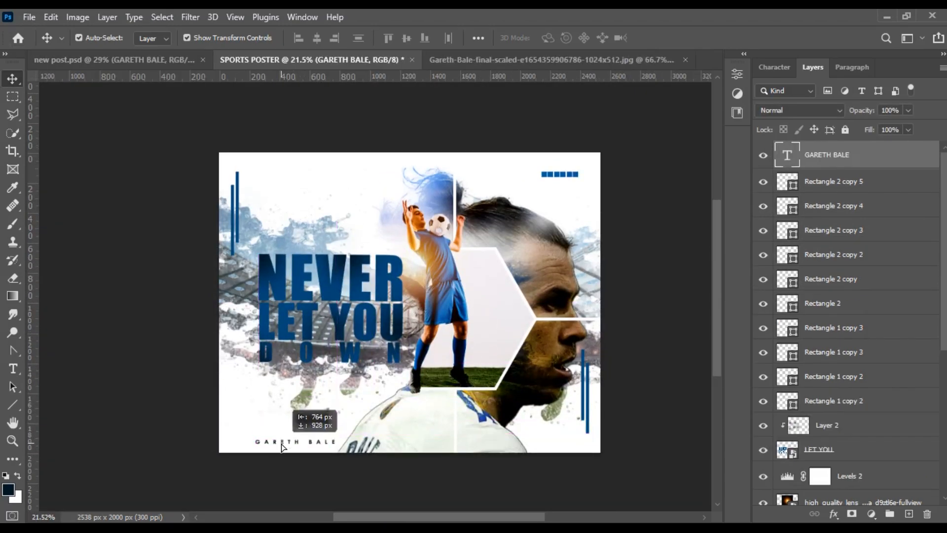
left_click_drag(300, 446, 283, 446)
Step: Shift the NEVER LET YOU DOWN title and its shading slightly left and up over the stadium
left_click(276, 286)
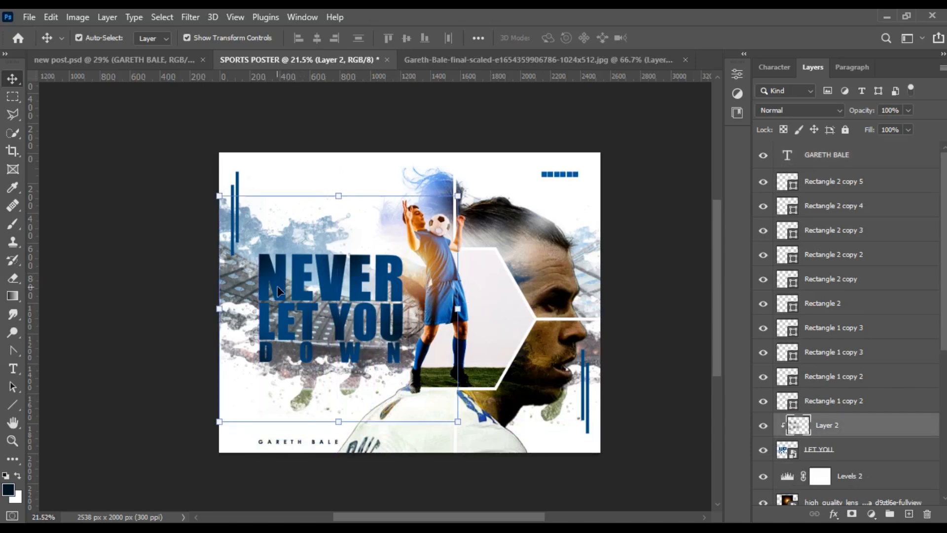
left_click_drag(299, 294, 294, 294)
left_click(664, 354)
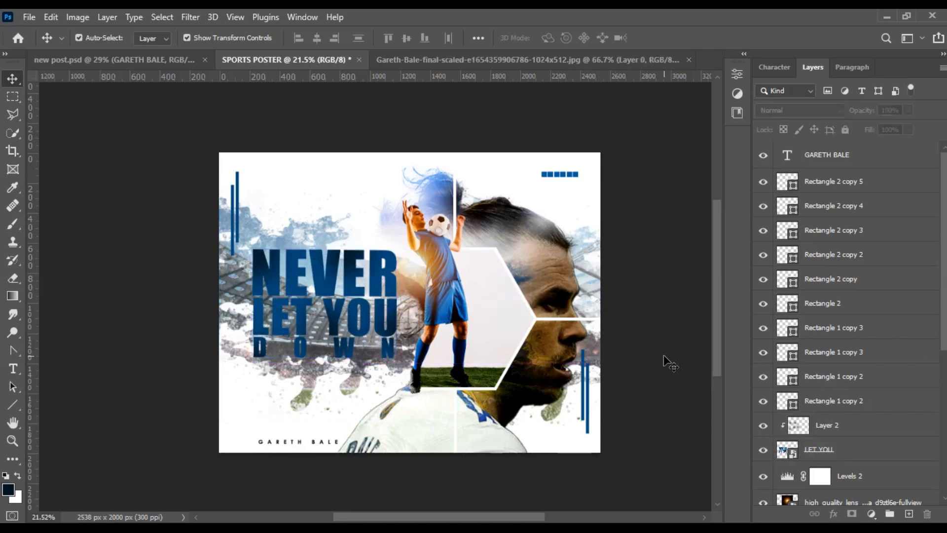
Step: Move the GARETH BALE text up slightly and align it with the left edge of the title
scroll(664, 355, "down", 2)
scroll(664, 355, "down", 1)
left_click_drag(279, 366, 271, 352)
left_click(593, 453)
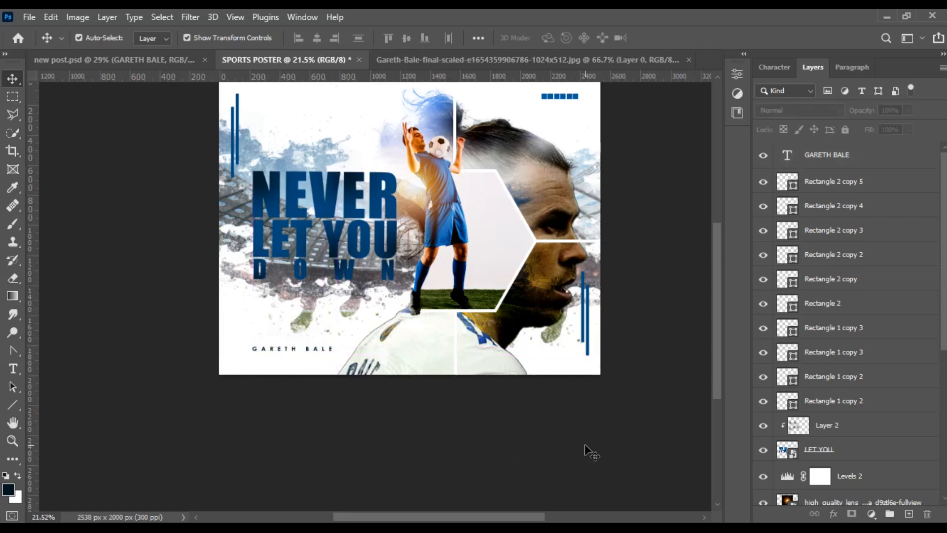
Step: Select the player portrait's Layer 1 and open the Camera Raw Filter for it
scroll(563, 314, "up", 1)
left_click(562, 314)
scroll(809, 474, "down", 3)
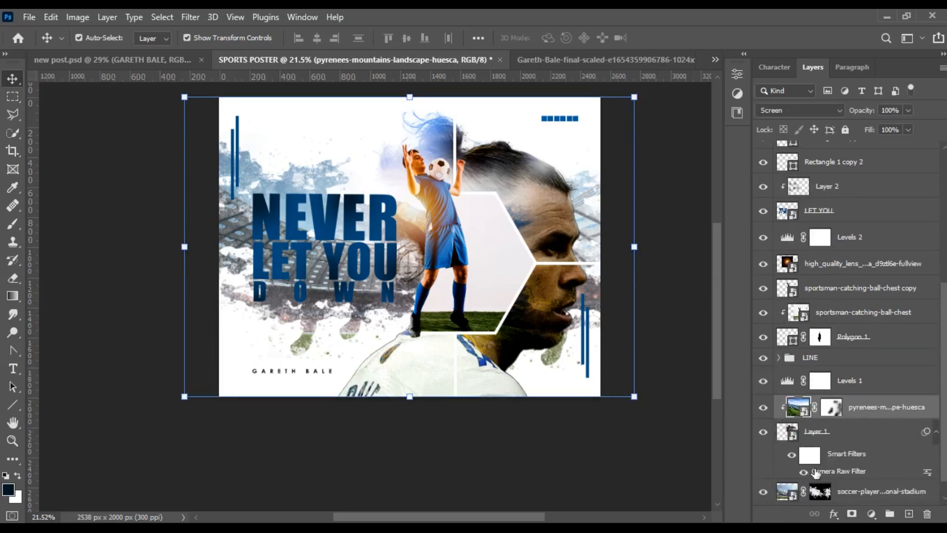
left_click(785, 435)
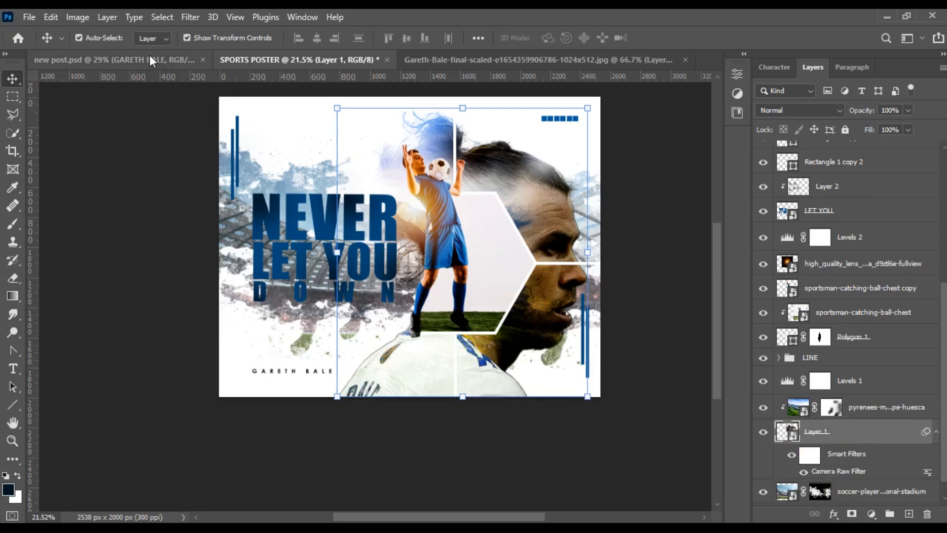
left_click(191, 17)
left_click(219, 122)
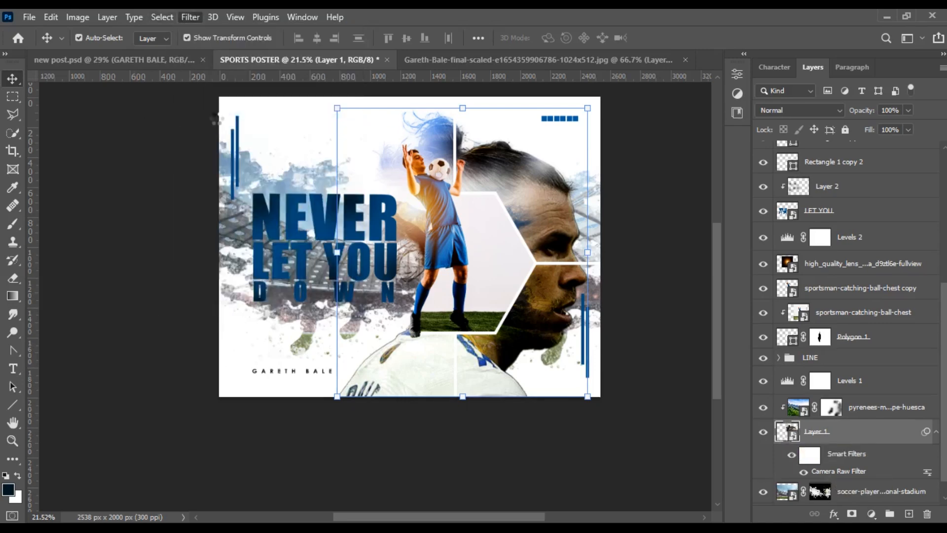